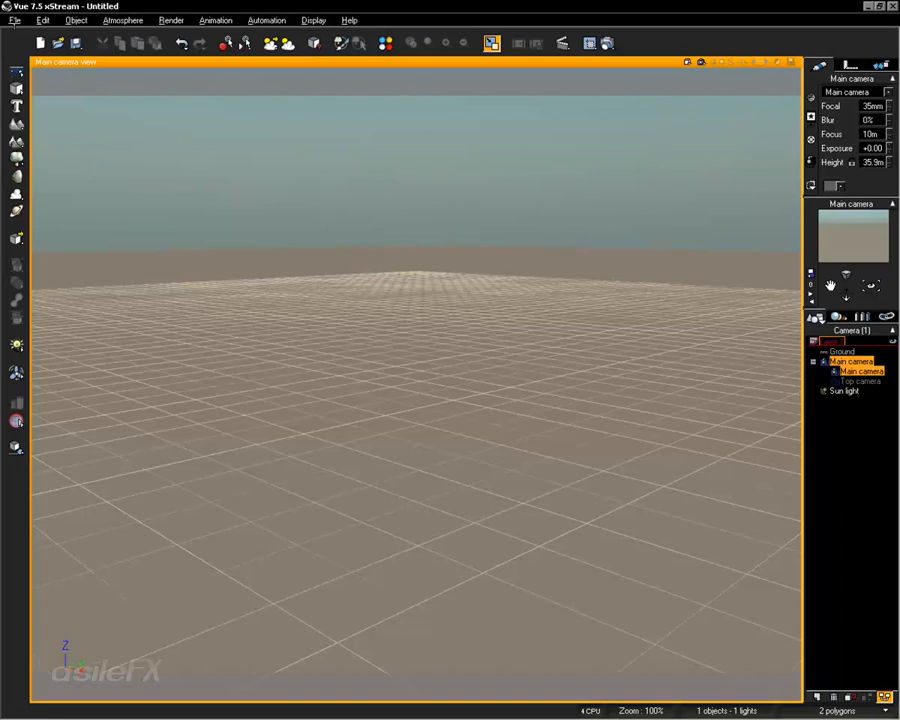
Review the available display and internal length units in the Units & Coordinates options
{"action": "left_click", "coordinate": [15, 20]}
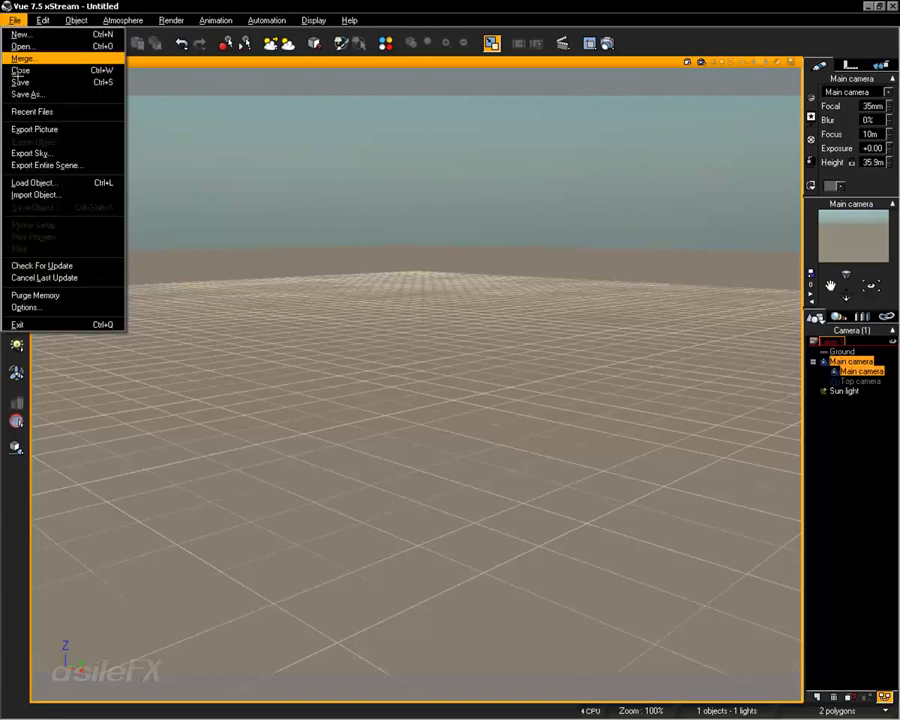
{"action": "left_click", "coordinate": [45, 307]}
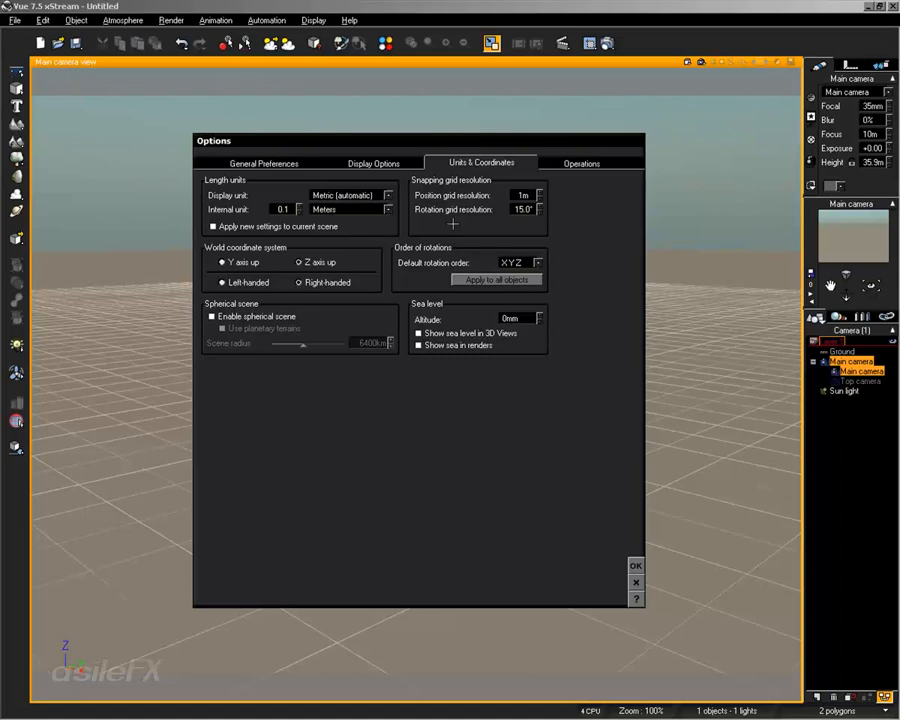
{"action": "left_click_drag", "start_coordinate": [372, 139], "coordinate": [208, 63]}
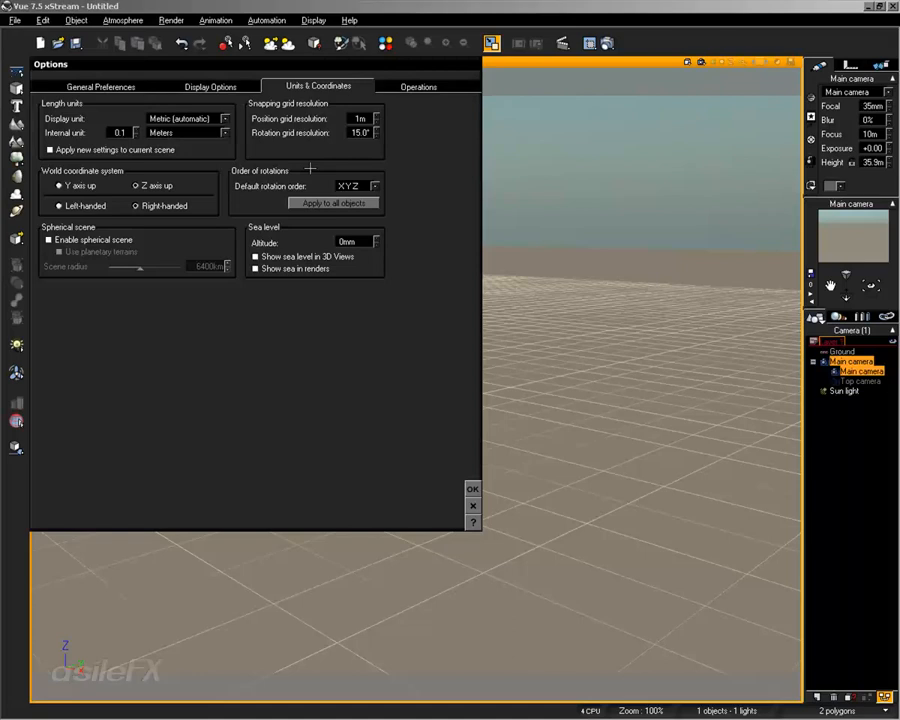
{"action": "left_click", "coordinate": [213, 133]}
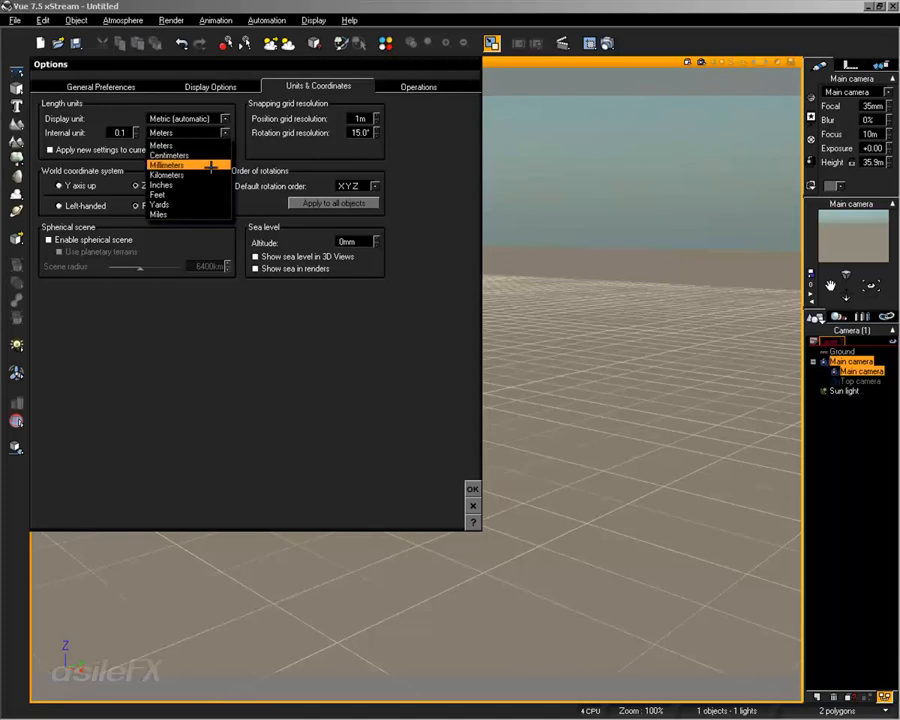
{"action": "left_click", "coordinate": [243, 140]}
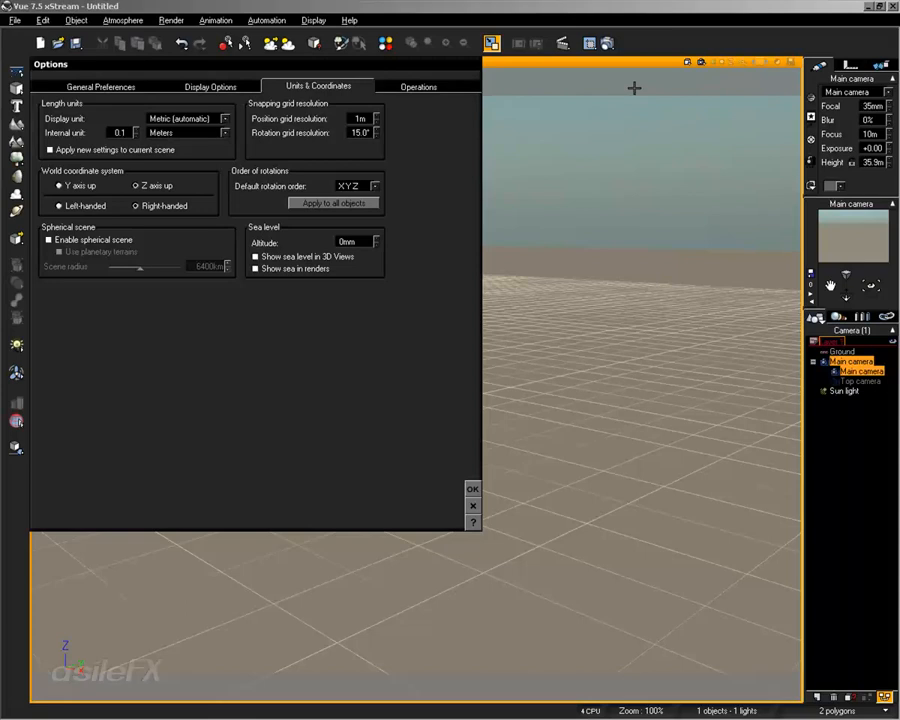
{"action": "left_click", "coordinate": [222, 117]}
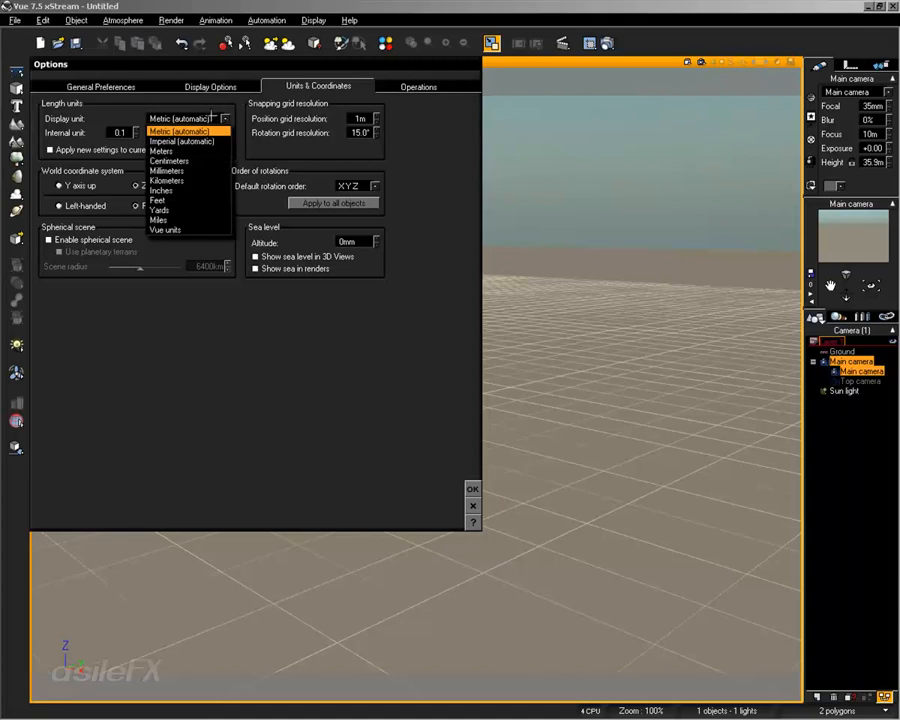
{"action": "left_click", "coordinate": [133, 114]}
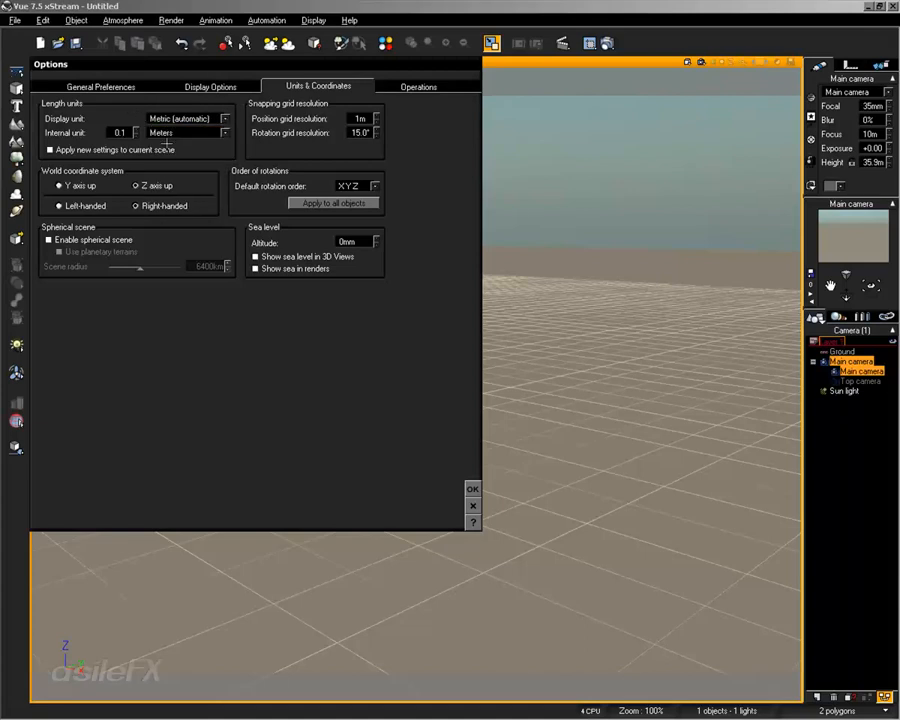
{"action": "left_click", "coordinate": [190, 133]}
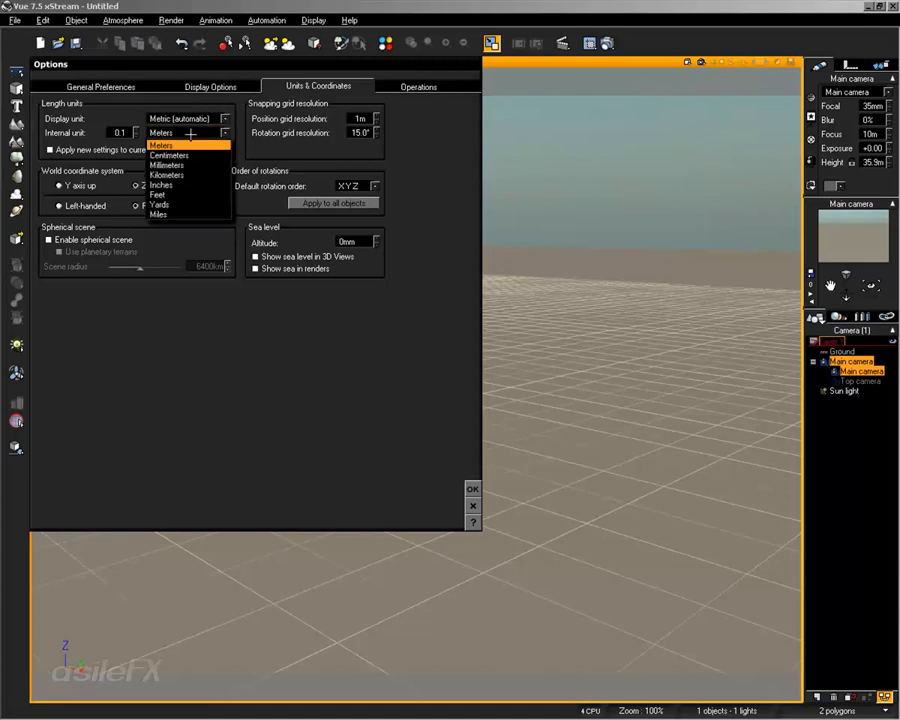
{"action": "left_click", "coordinate": [155, 99]}
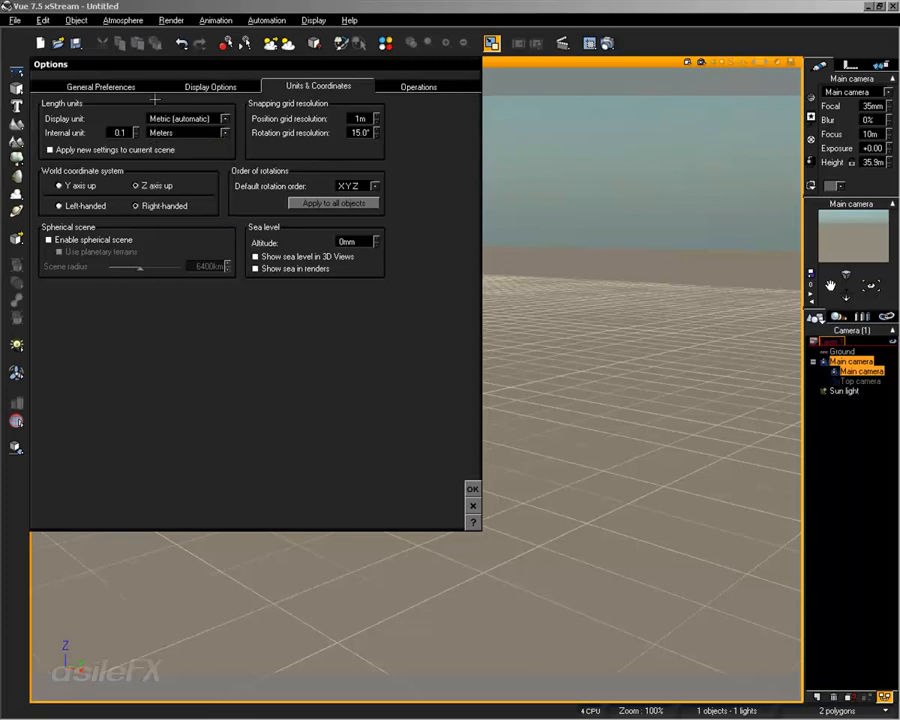
{"action": "left_click", "coordinate": [473, 488]}
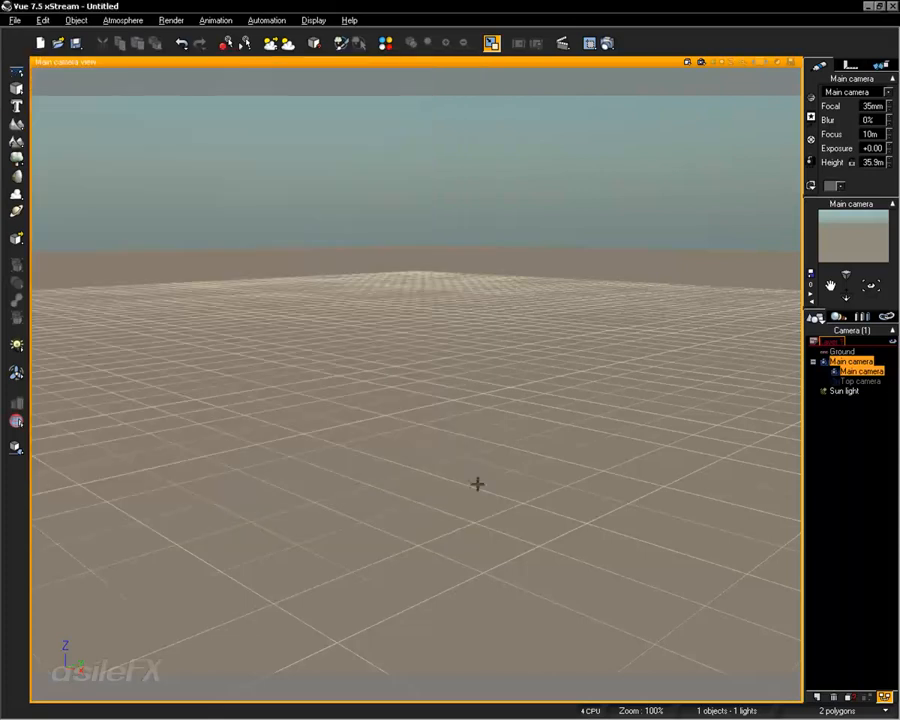
Add a cube primitive to the scene and frame it closer in the main camera view
{"action": "left_click", "coordinate": [16, 88]}
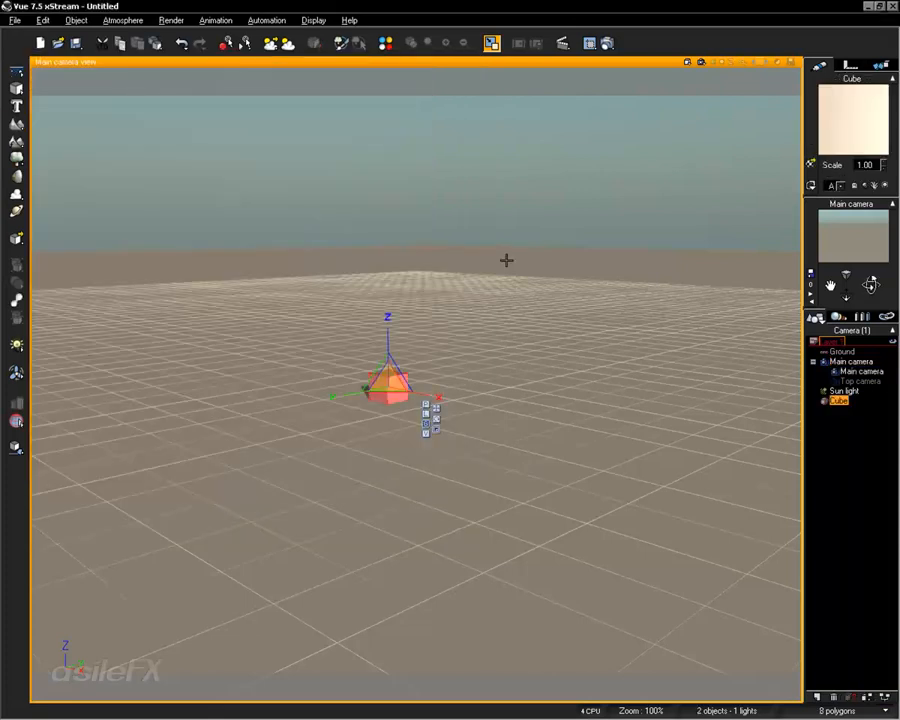
{"action": "scroll", "coordinate": [506, 300], "scroll_direction": "up", "scroll_amount": 5}
{"action": "middle_click_drag", "start_coordinate": [355, 318], "coordinate": [551, 421]}
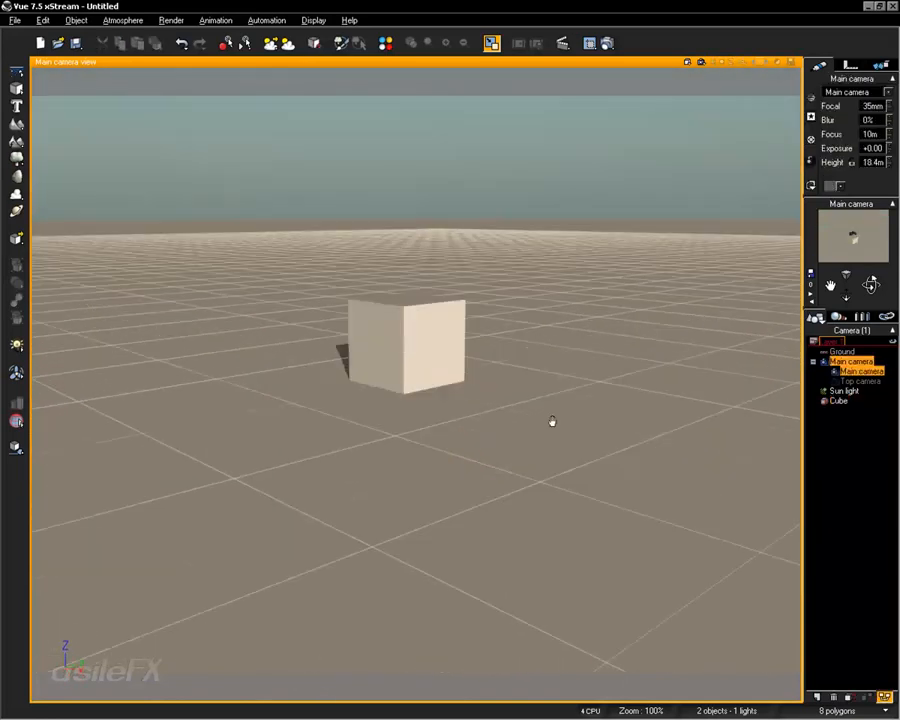
{"action": "scroll", "coordinate": [551, 421], "scroll_direction": "up", "scroll_amount": 5}
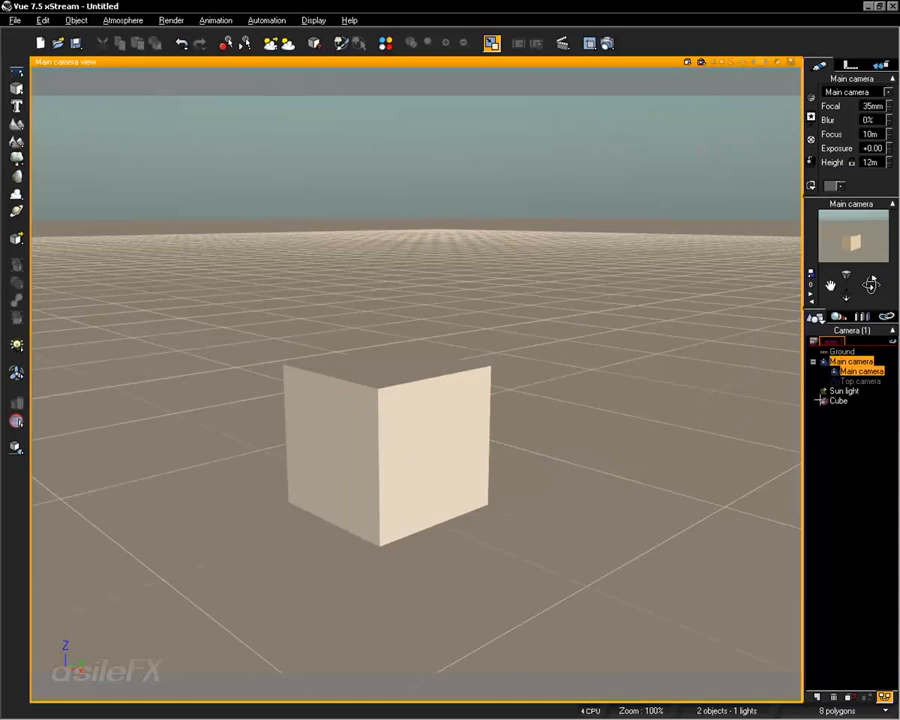
Select the cube and show its numeric X, Y and Z size values
{"action": "left_click", "coordinate": [400, 450]}
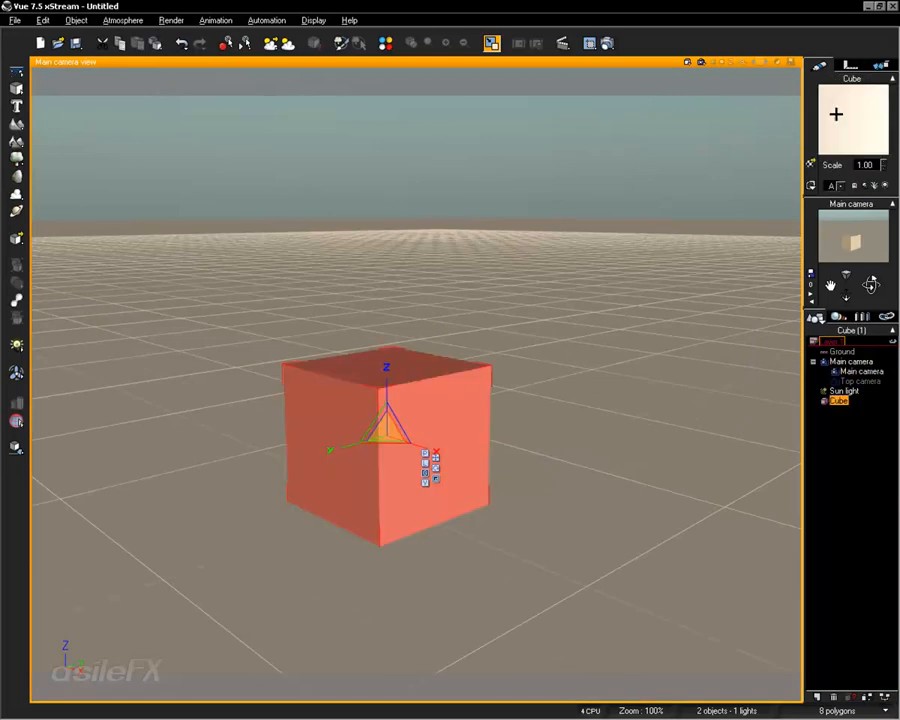
{"action": "left_click", "coordinate": [850, 63]}
{"action": "left_click", "coordinate": [810, 140]}
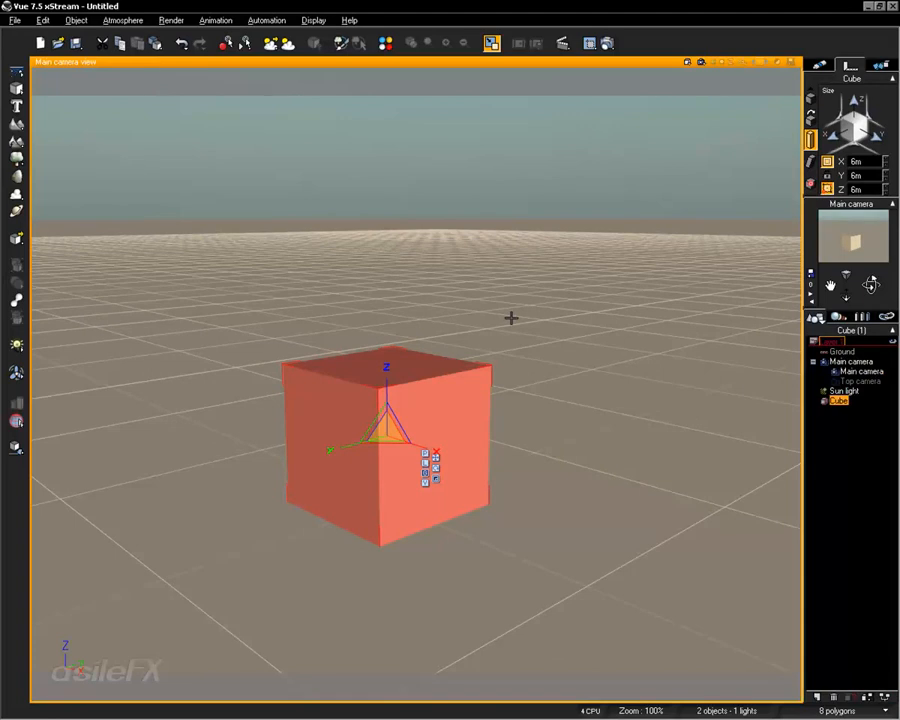
{"action": "right_click_drag", "start_coordinate": [510, 318], "coordinate": [378, 412]}
{"action": "right_click_drag", "start_coordinate": [600, 425], "coordinate": [455, 415]}
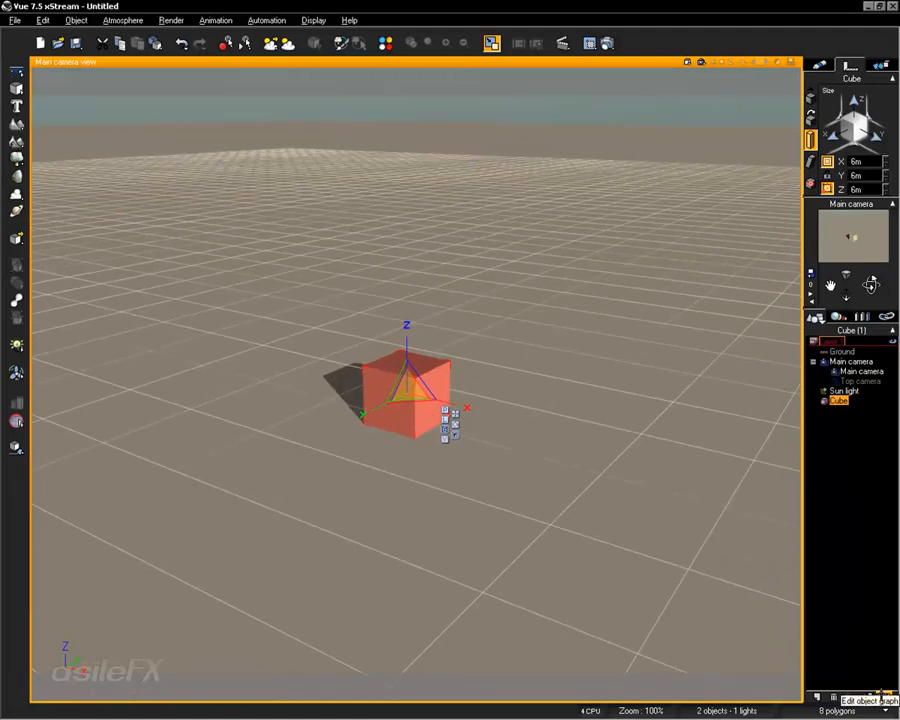
Open the cube's object graph and add a Constant Vector node above the Size output
{"action": "left_click", "coordinate": [883, 695]}
{"action": "left_click", "coordinate": [536, 338]}
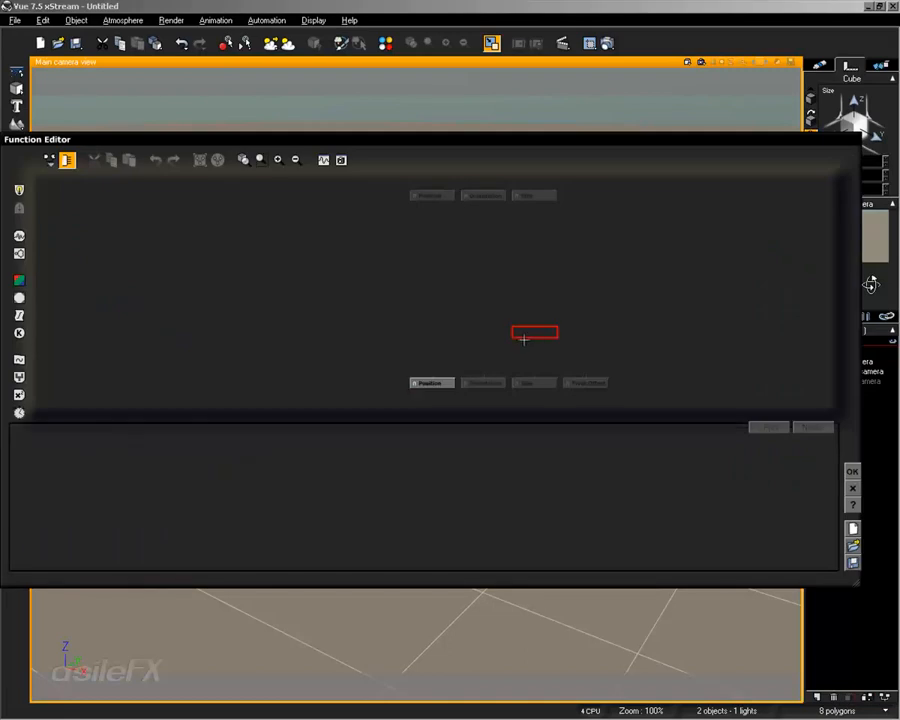
{"action": "right_click", "coordinate": [527, 337]}
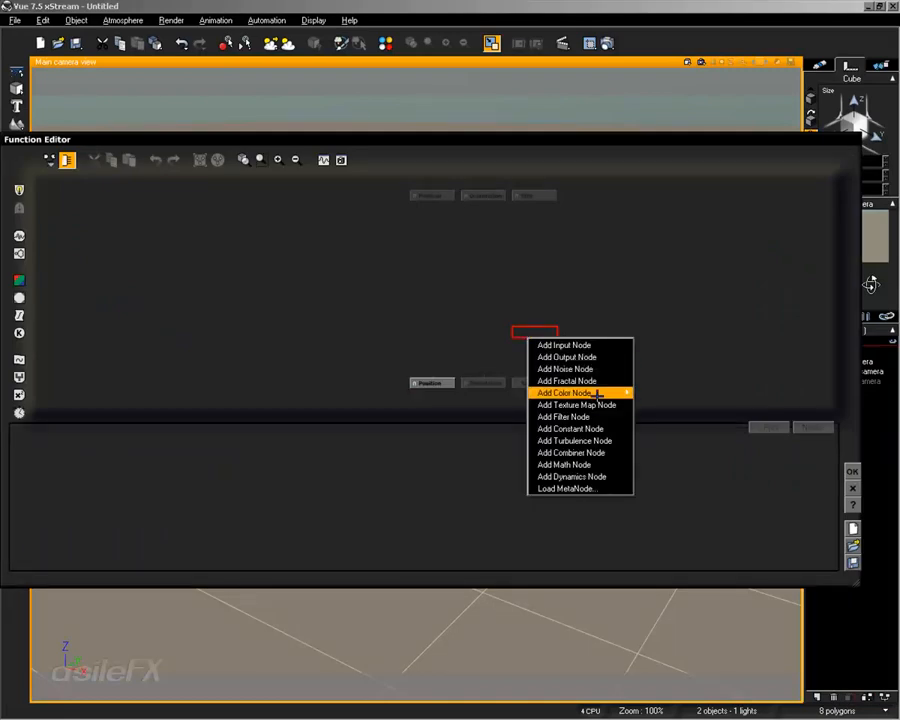
{"action": "left_click", "coordinate": [705, 300]}
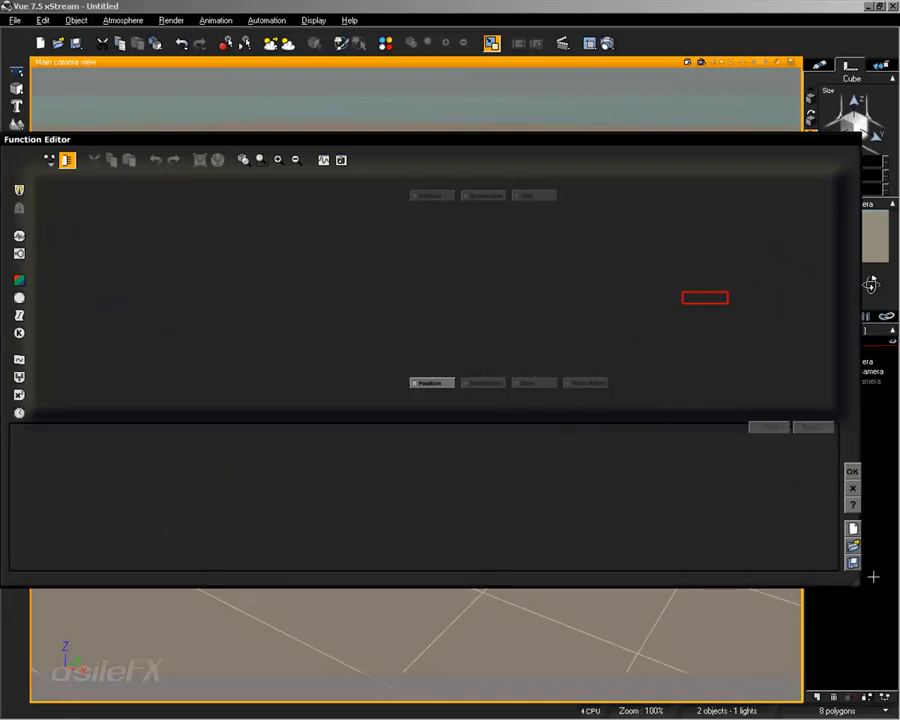
{"action": "left_click", "coordinate": [535, 331]}
{"action": "right_click", "coordinate": [538, 330]}
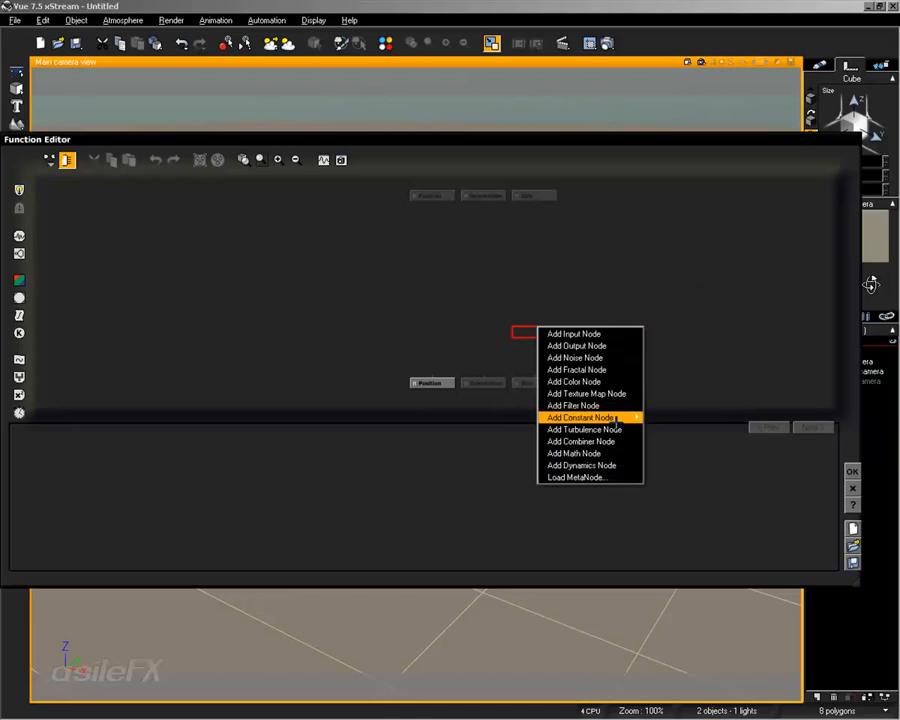
{"action": "mouse_move", "coordinate": [590, 417]}
{"action": "left_click", "coordinate": [680, 463]}
Set the constant vector to 60 in X, Y and Z, connect it to the cube's Size output and accept the graph
{"action": "left_click", "coordinate": [141, 474]}
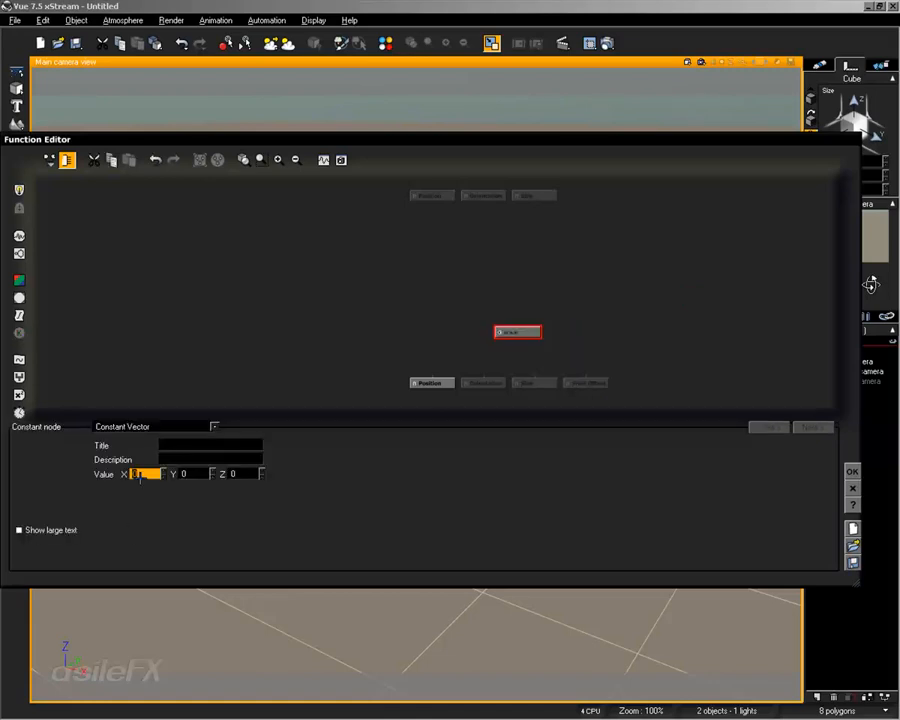
{"action": "type", "text": "60"}
{"action": "key", "text": "Tab"}
{"action": "type", "text": "60"}
{"action": "key", "text": "Tab"}
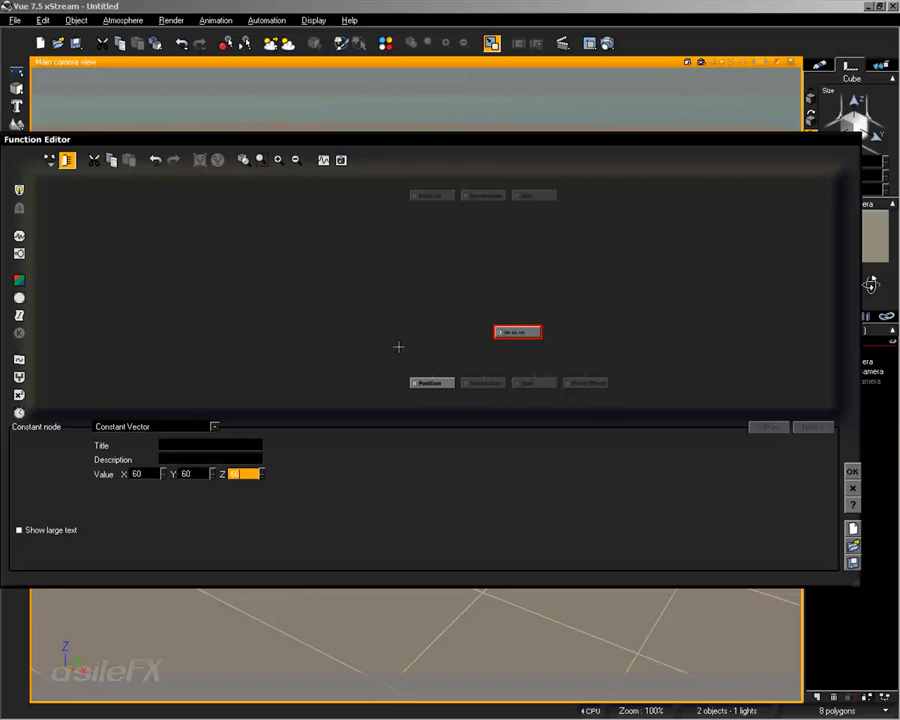
{"action": "left_click", "coordinate": [400, 345]}
{"action": "left_click_drag", "start_coordinate": [531, 380], "coordinate": [516, 332]}
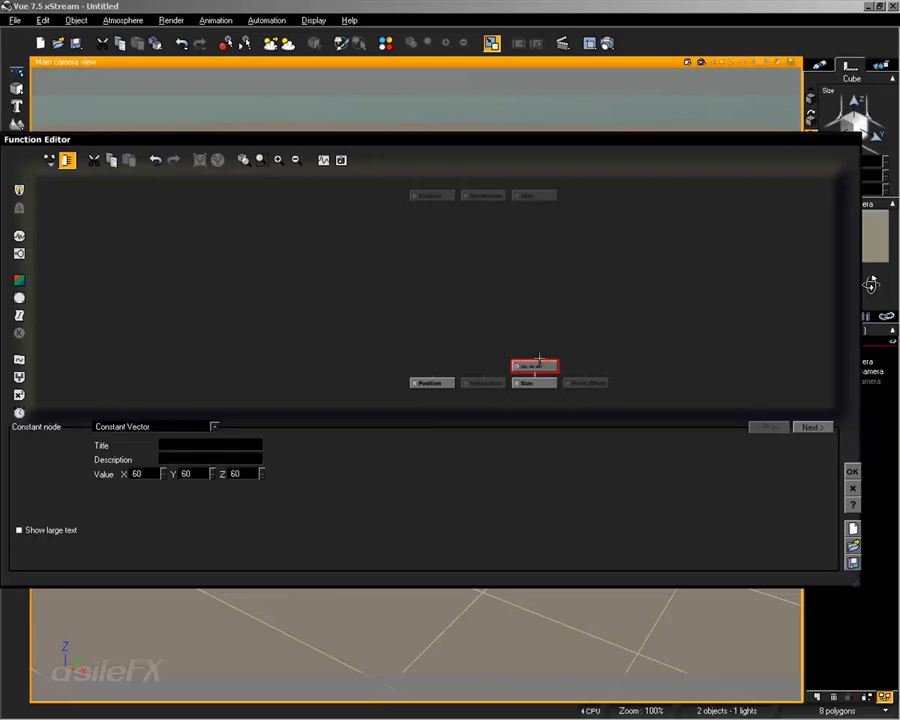
{"action": "left_click", "coordinate": [849, 469]}
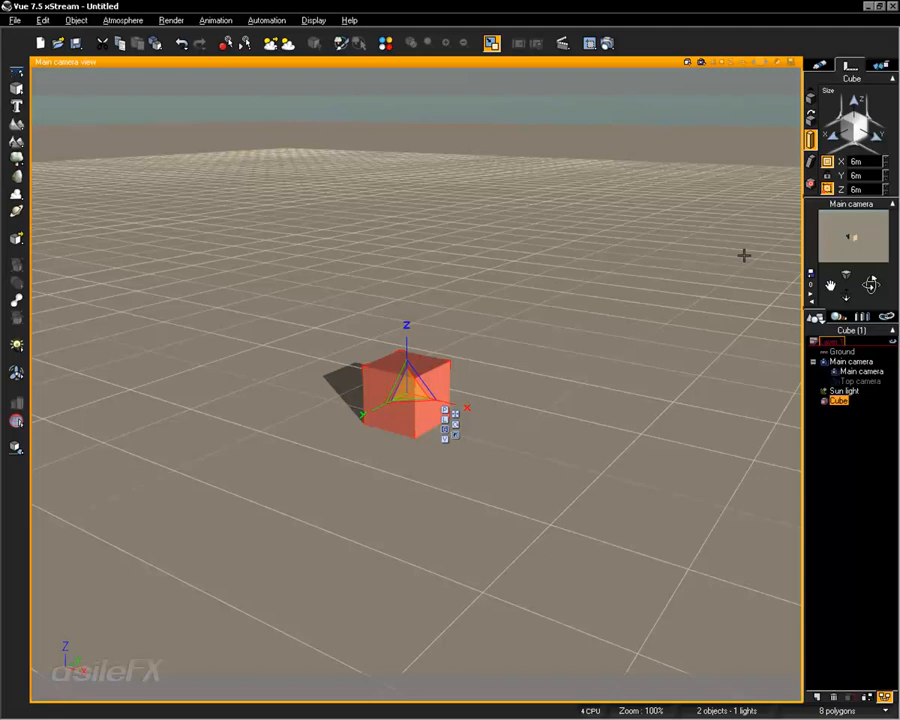
Reselect the cube and set the internal length unit to Centimeters in the Units & Coordinates options
{"action": "left_click", "coordinate": [669, 276]}
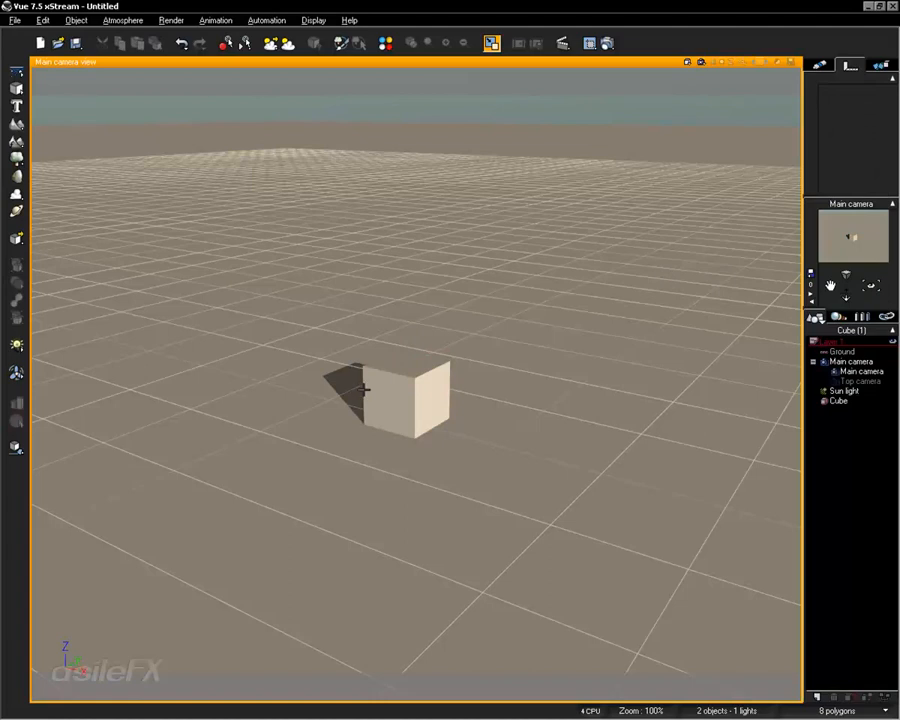
{"action": "left_click", "coordinate": [400, 380]}
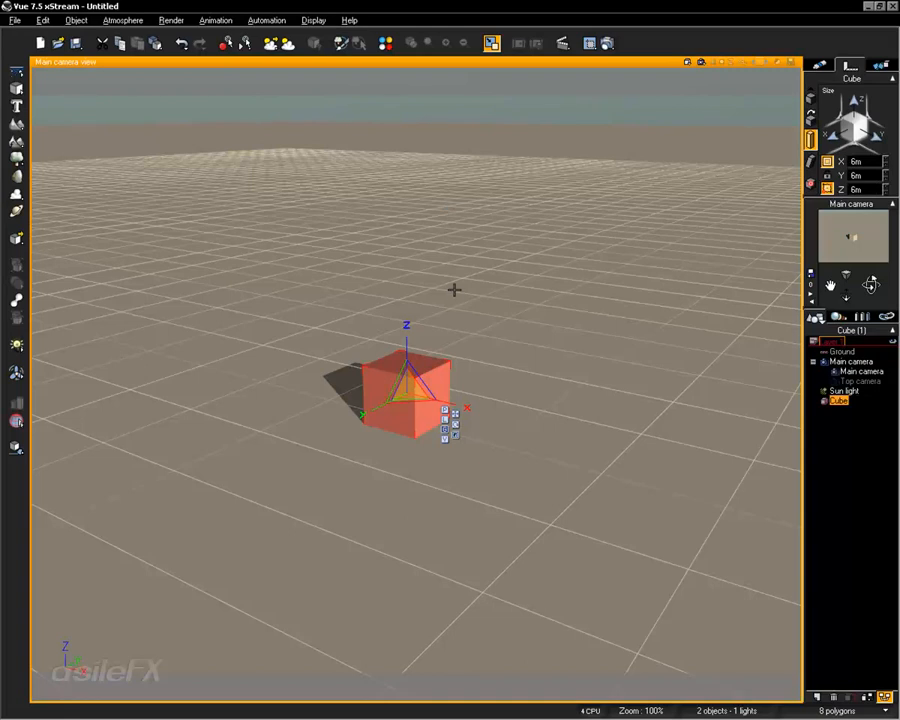
{"action": "left_click", "coordinate": [15, 20]}
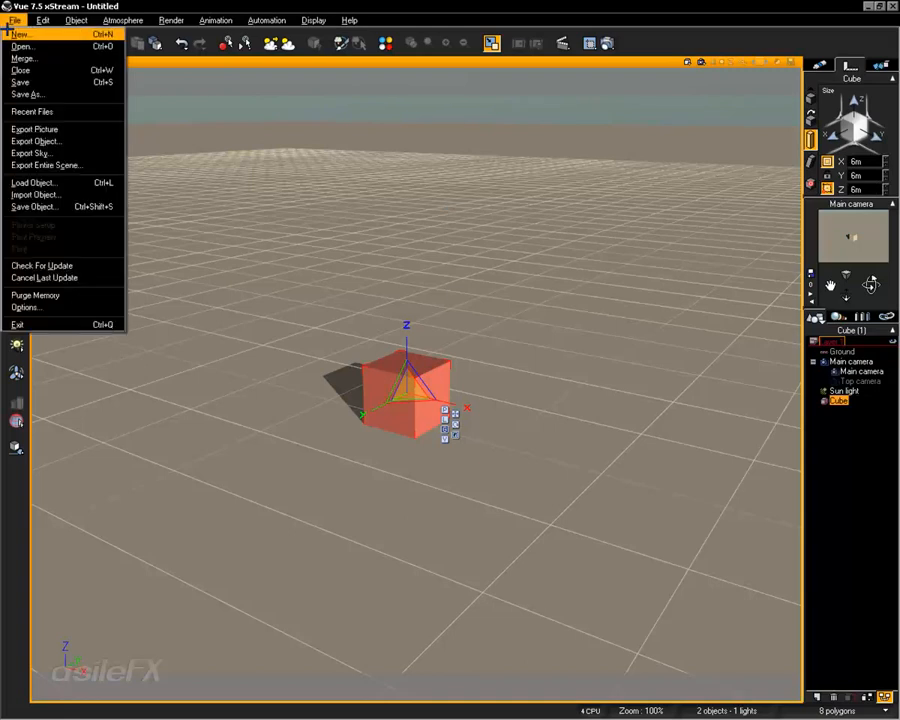
{"action": "left_click", "coordinate": [30, 363]}
{"action": "left_click", "coordinate": [185, 132]}
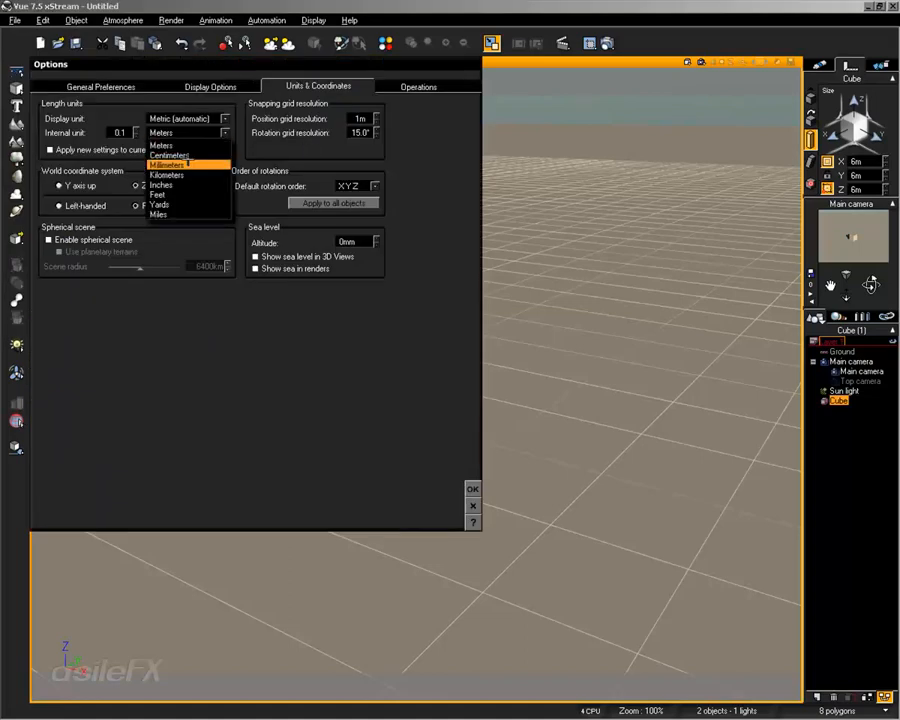
{"action": "left_click", "coordinate": [182, 152]}
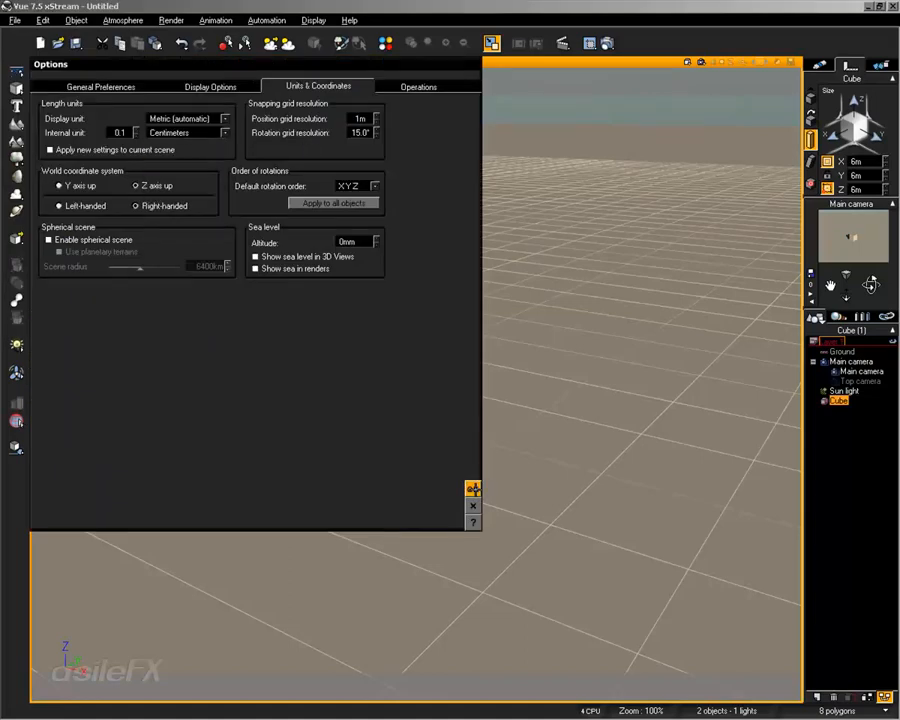
{"action": "left_click", "coordinate": [478, 488]}
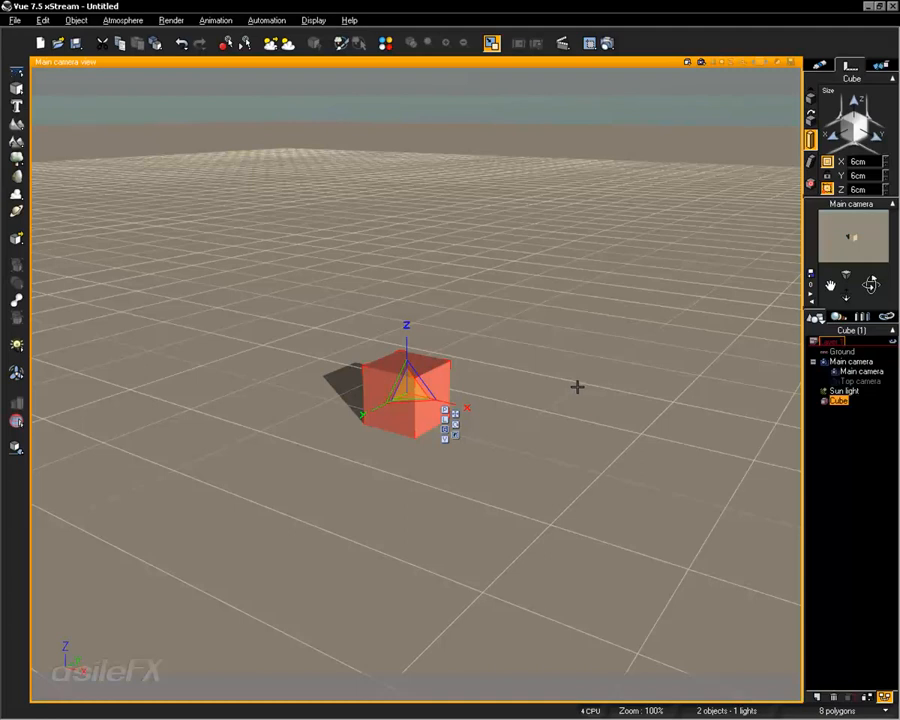
Set the internal length unit to 1 Meters in the Units & Coordinates options and apply it
{"action": "left_click", "coordinate": [15, 20]}
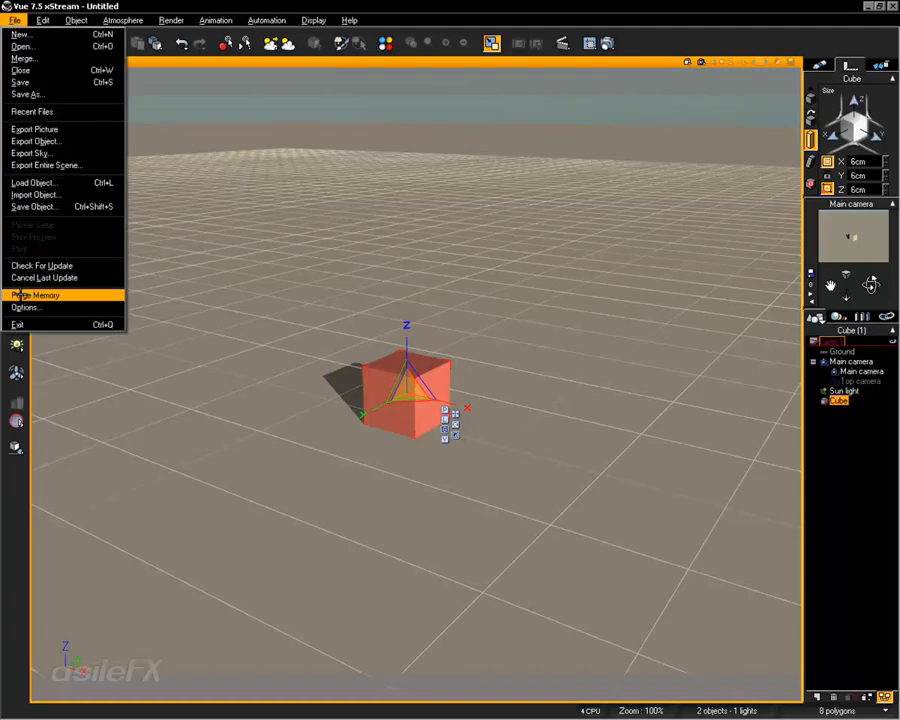
{"action": "left_click", "coordinate": [30, 330]}
{"action": "left_click", "coordinate": [122, 133]}
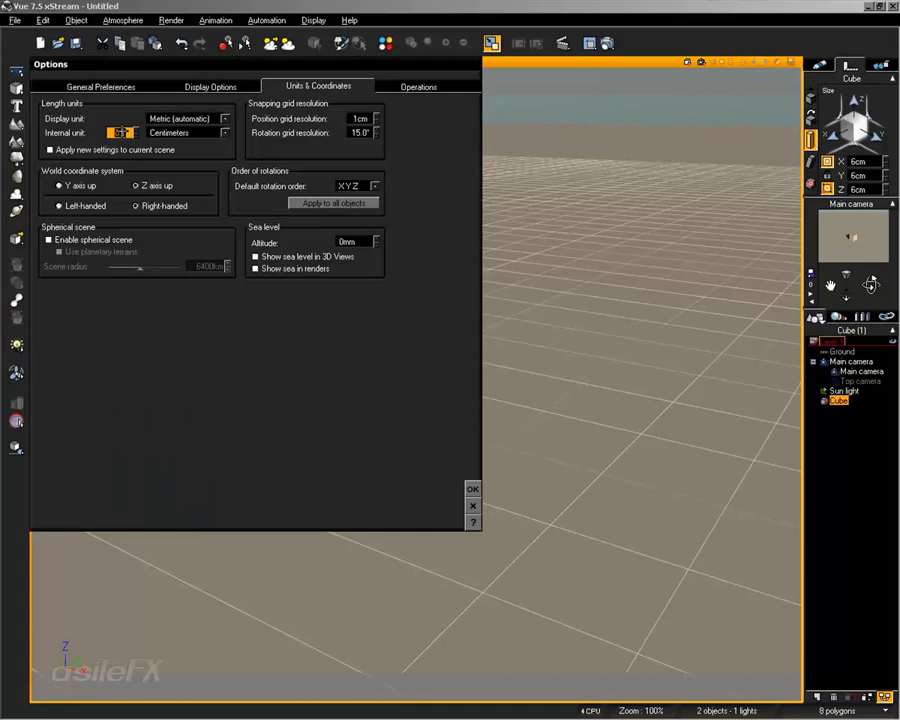
{"action": "left_click", "coordinate": [180, 132]}
{"action": "left_click", "coordinate": [183, 152]}
{"action": "left_click", "coordinate": [181, 133]}
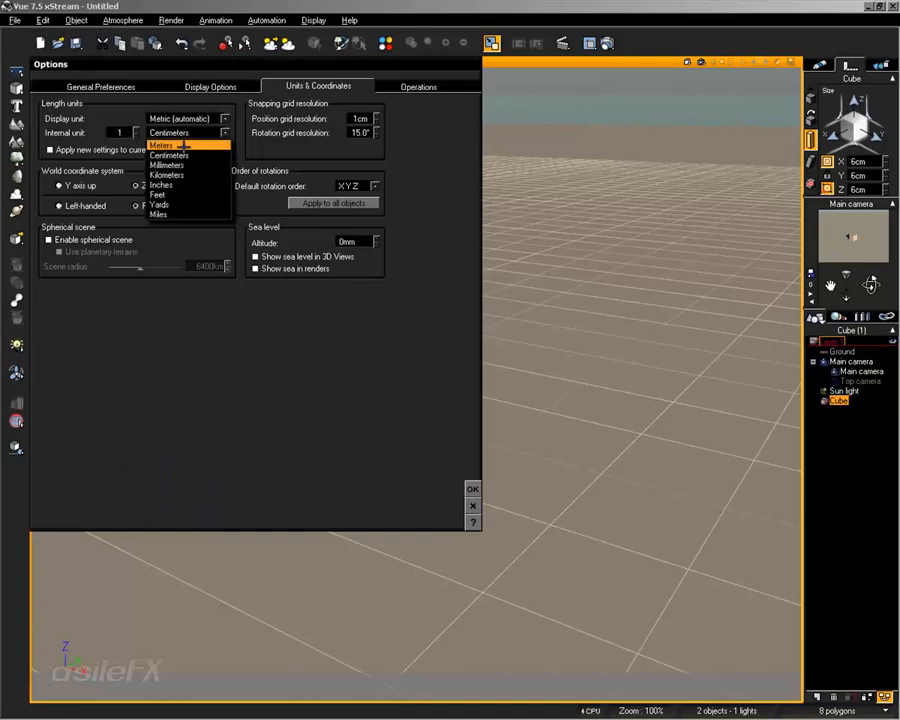
{"action": "left_click", "coordinate": [182, 144]}
{"action": "left_click", "coordinate": [472, 489]}
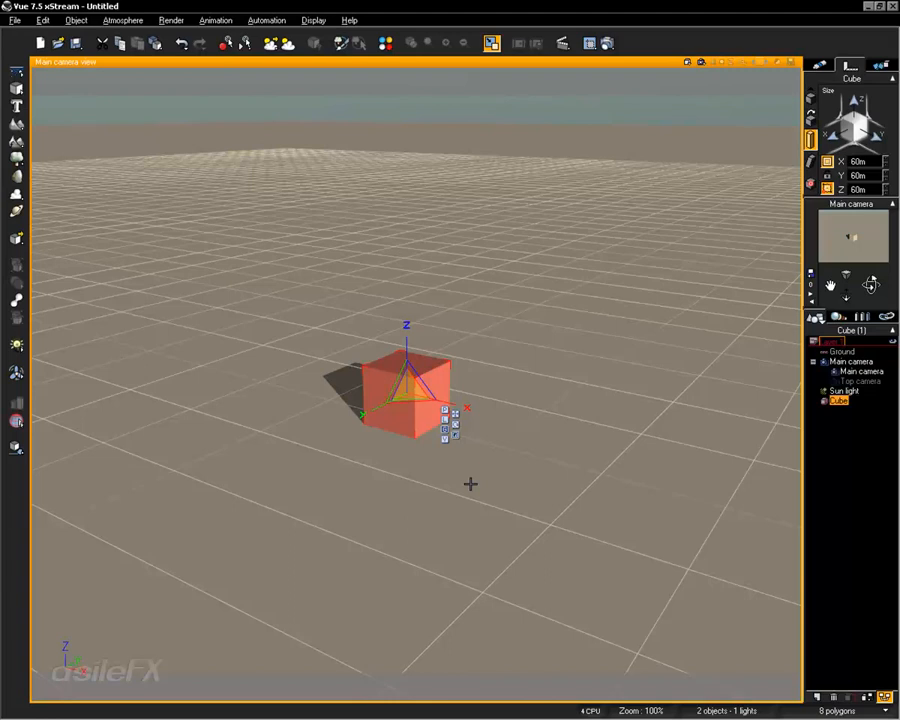
{"action": "scroll", "coordinate": [468, 486], "scroll_direction": "up", "scroll_amount": 2}
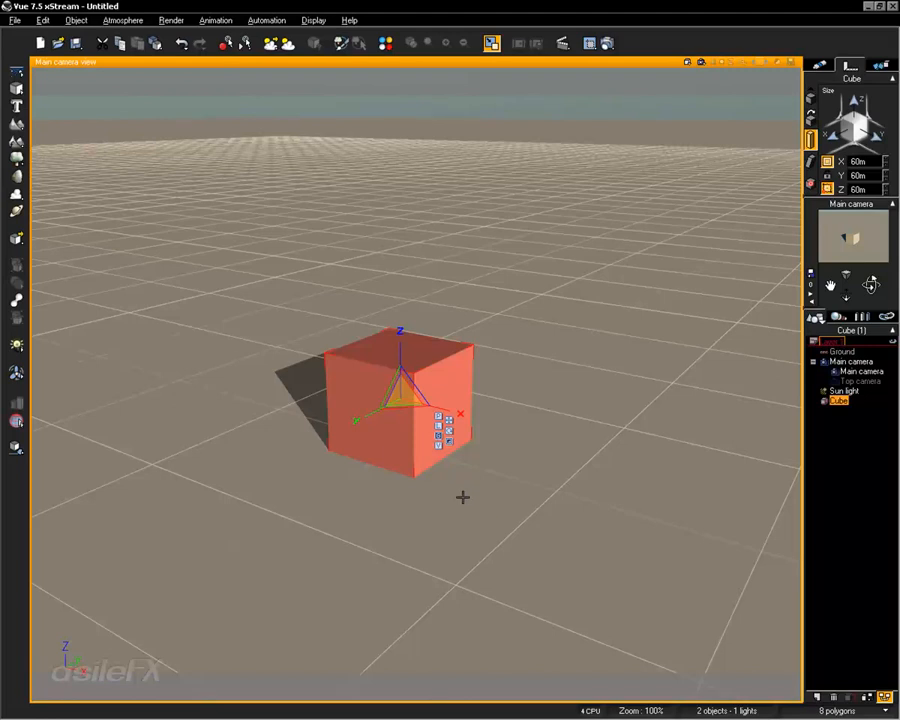
Set the internal length unit to Kilometers in the Units & Coordinates options and apply it
{"action": "left_click", "coordinate": [43, 20]}
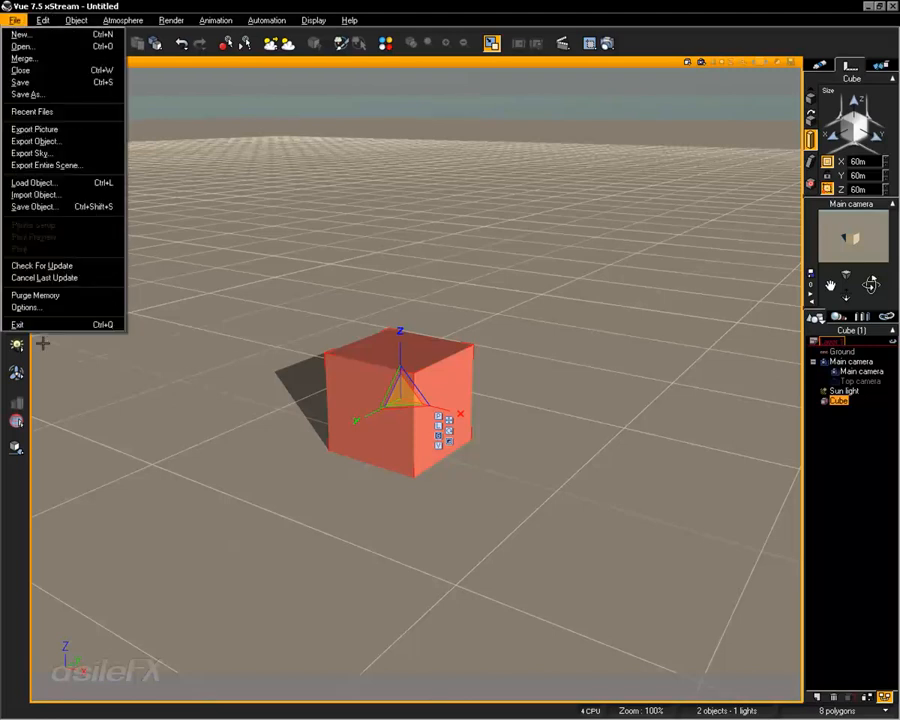
{"action": "left_click", "coordinate": [50, 305]}
{"action": "left_click", "coordinate": [185, 132]}
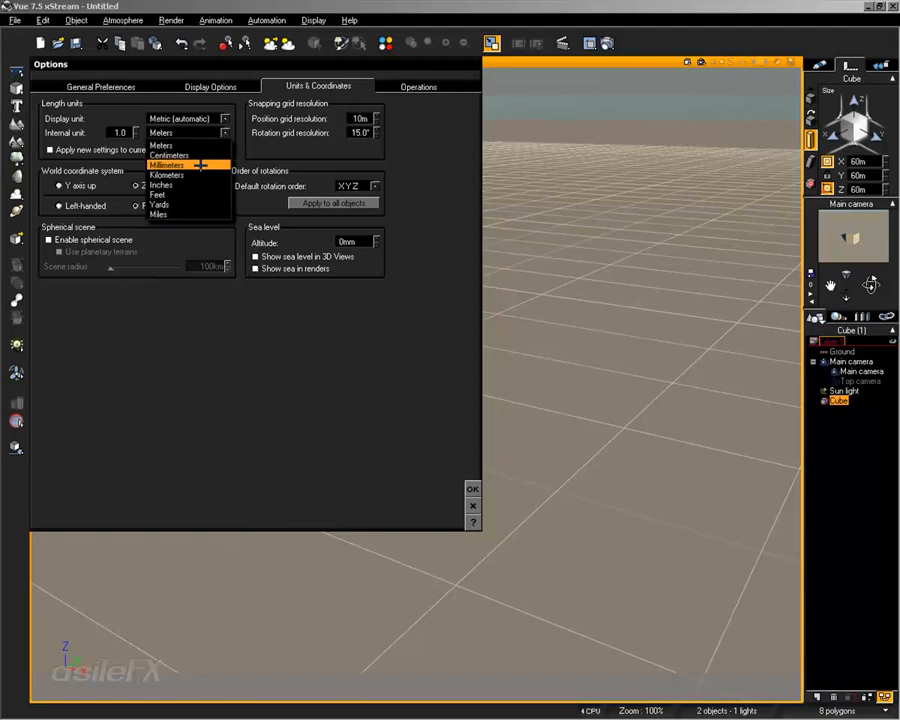
{"action": "left_click", "coordinate": [205, 175]}
{"action": "left_click", "coordinate": [473, 488]}
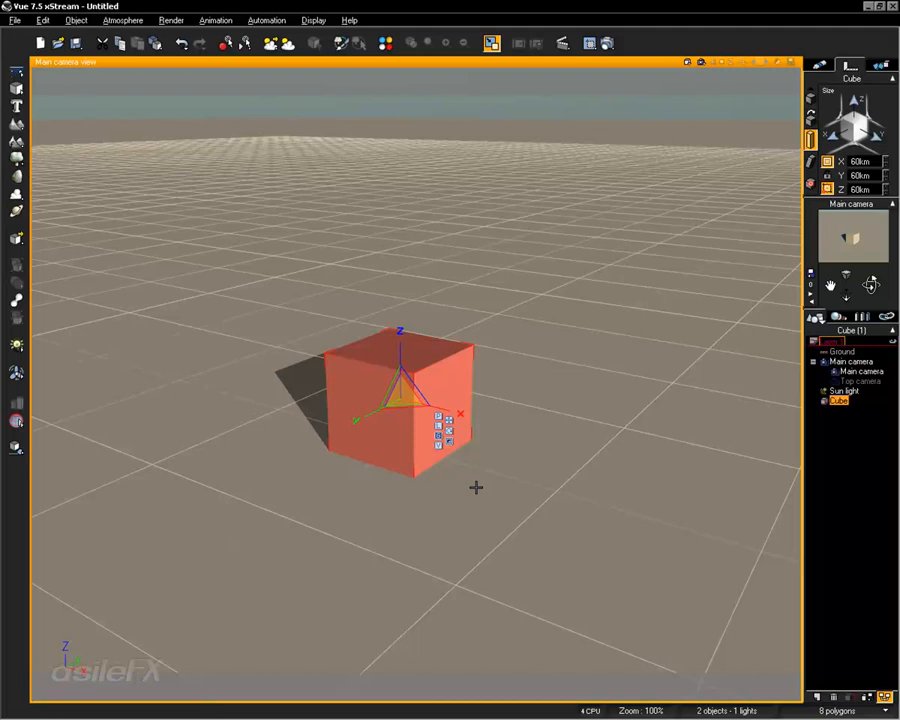
Inspect the Sky, Fog and Haze settings in the Atmosphere Editor, including the aerial perspective, and accept the editor
{"action": "right_click_drag", "start_coordinate": [486, 416], "coordinate": [490, 494]}
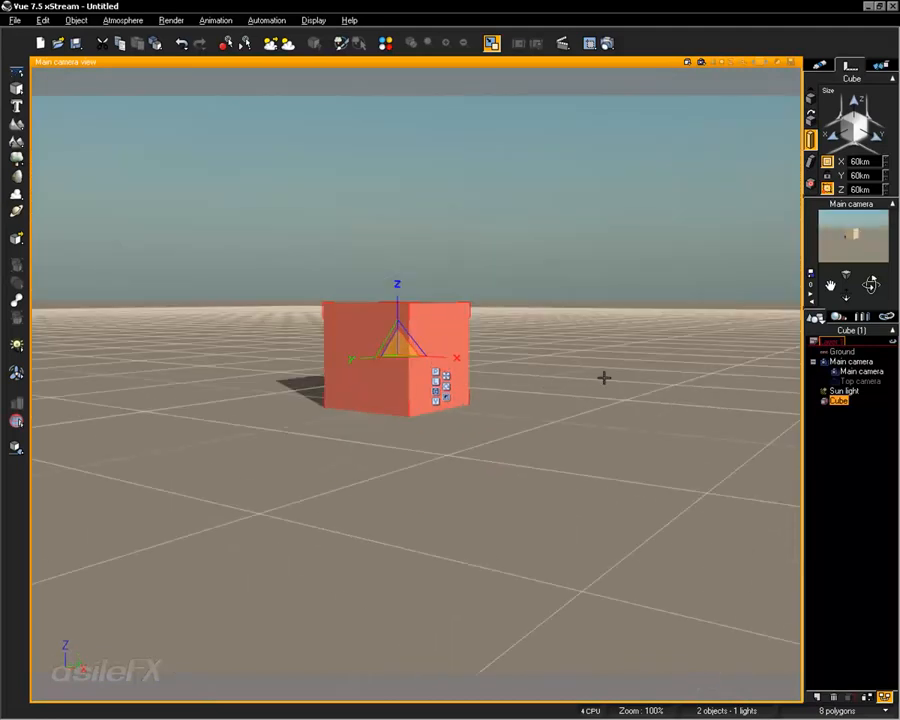
{"action": "left_click", "coordinate": [215, 20]}
{"action": "left_click", "coordinate": [105, 20]}
{"action": "left_click", "coordinate": [120, 20]}
{"action": "left_click", "coordinate": [130, 80]}
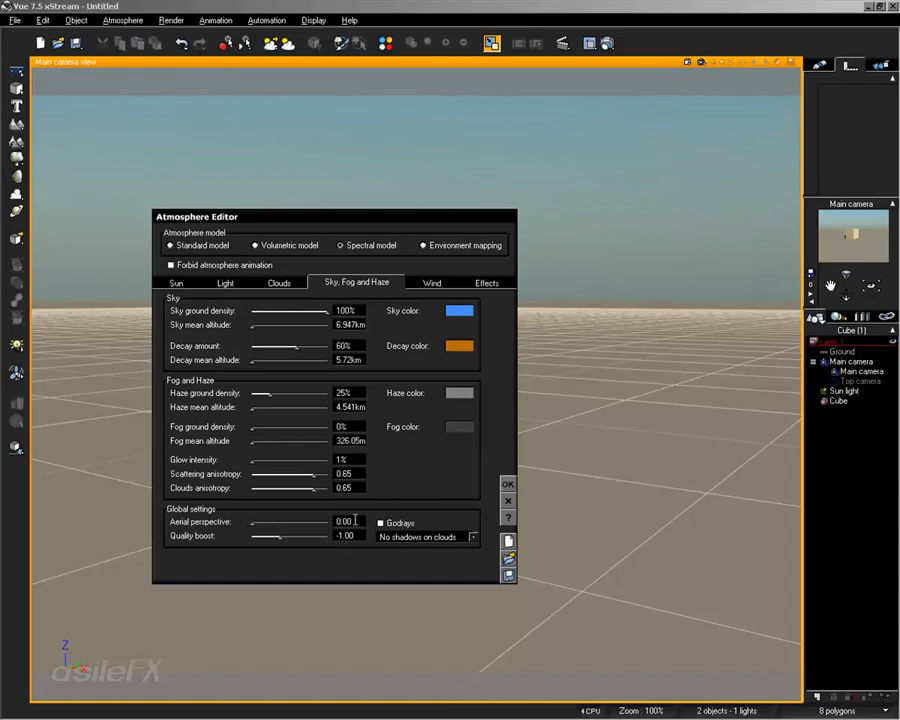
{"action": "left_click", "coordinate": [507, 483]}
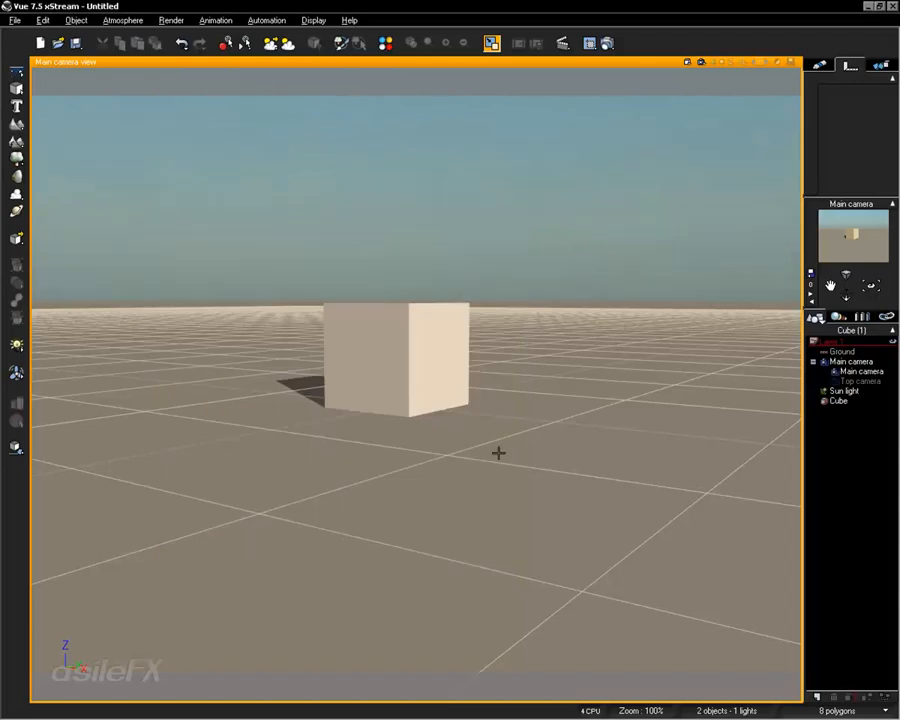
Check the internal unit and grid resolution in the Units & Coordinates options and close them
{"action": "right_click_drag", "start_coordinate": [466, 368], "coordinate": [426, 257]}
{"action": "left_click", "coordinate": [43, 20]}
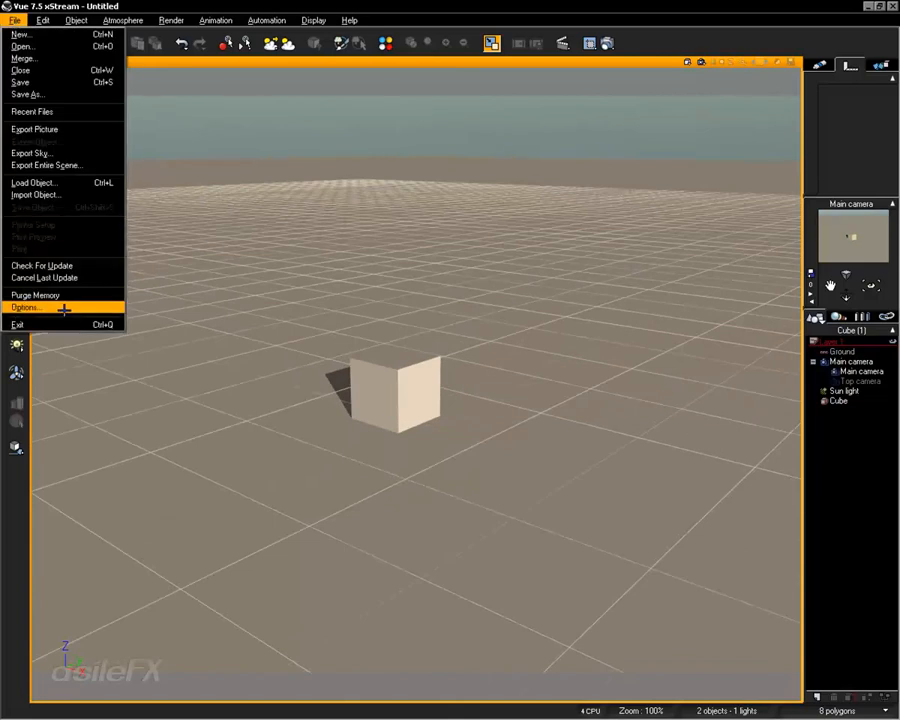
{"action": "left_click", "coordinate": [45, 305]}
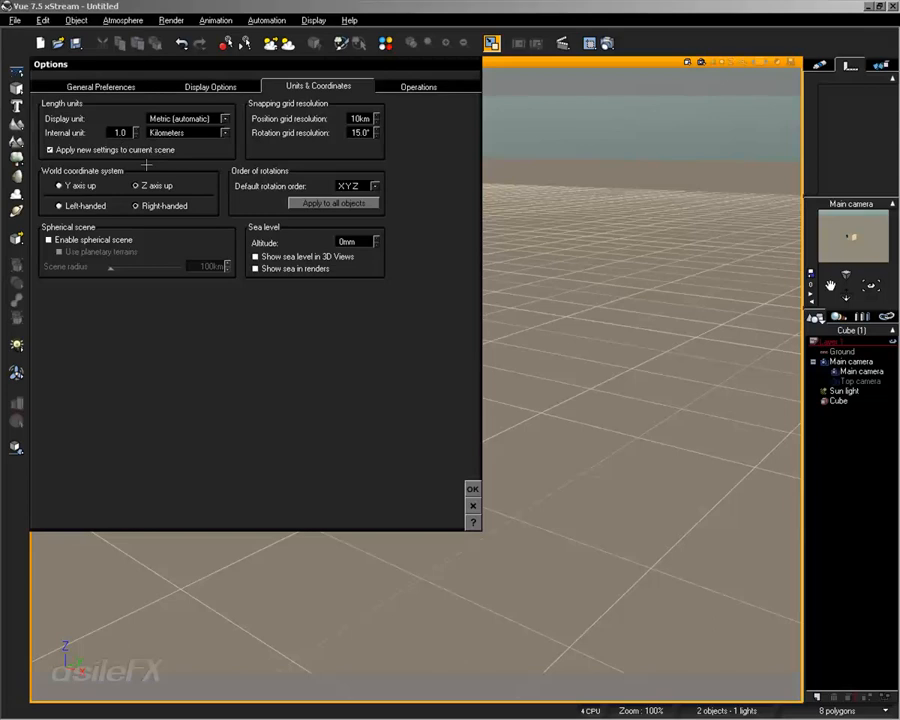
{"action": "left_click", "coordinate": [470, 489]}
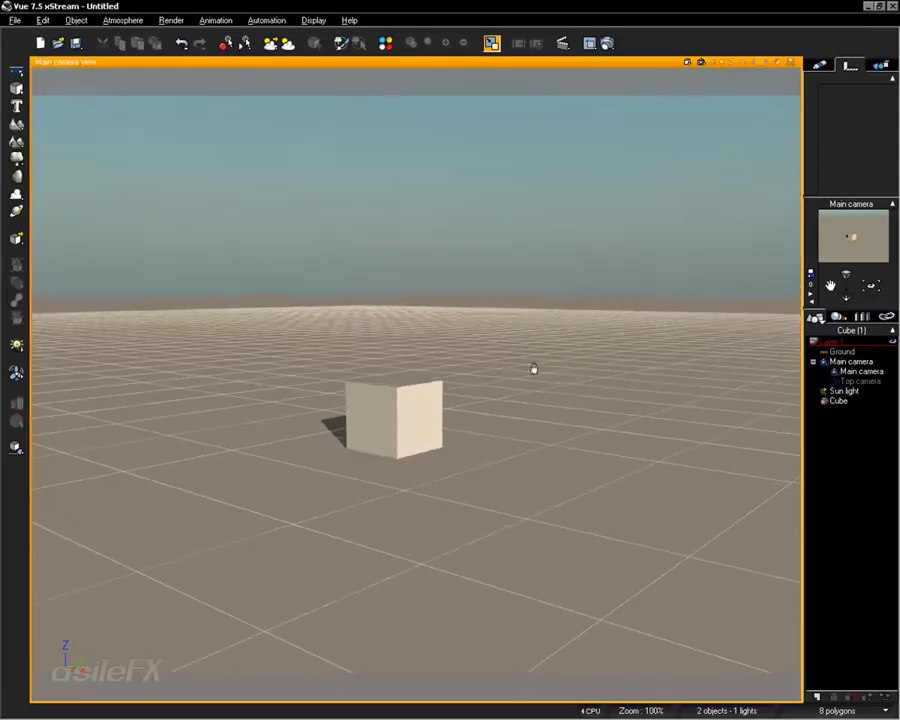
Recheck the aerial perspective among the atmosphere's global settings and accept the editor
{"action": "left_click", "coordinate": [123, 20]}
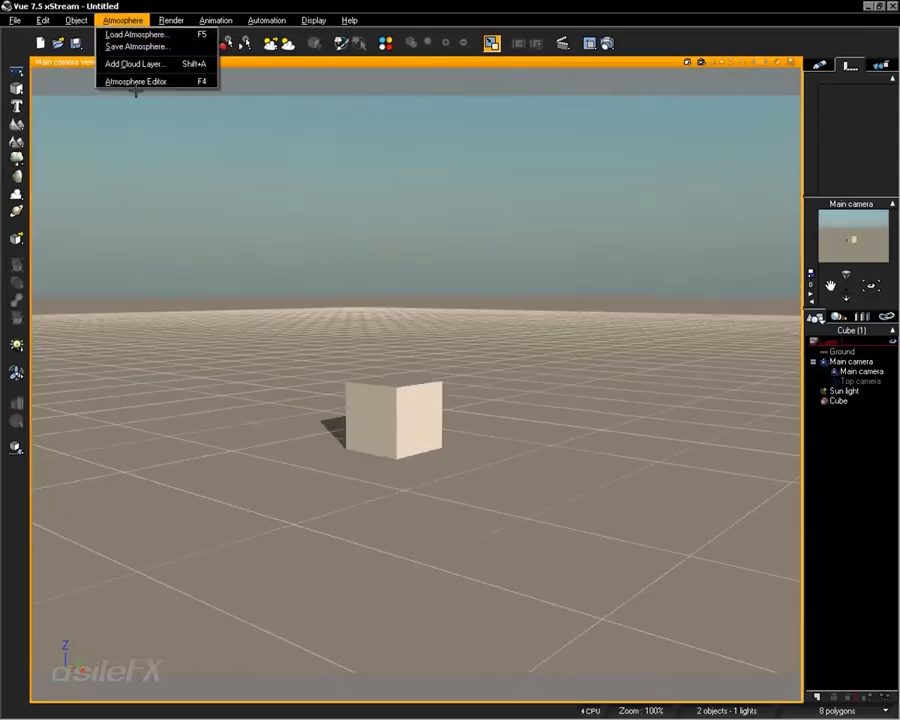
{"action": "left_click", "coordinate": [138, 80]}
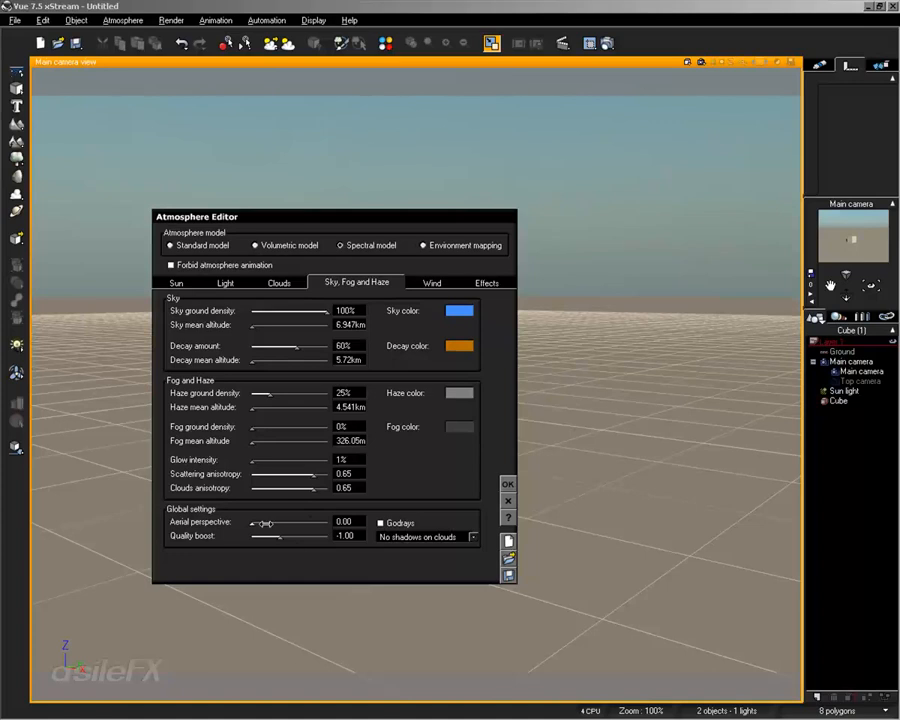
{"action": "left_click", "coordinate": [508, 483]}
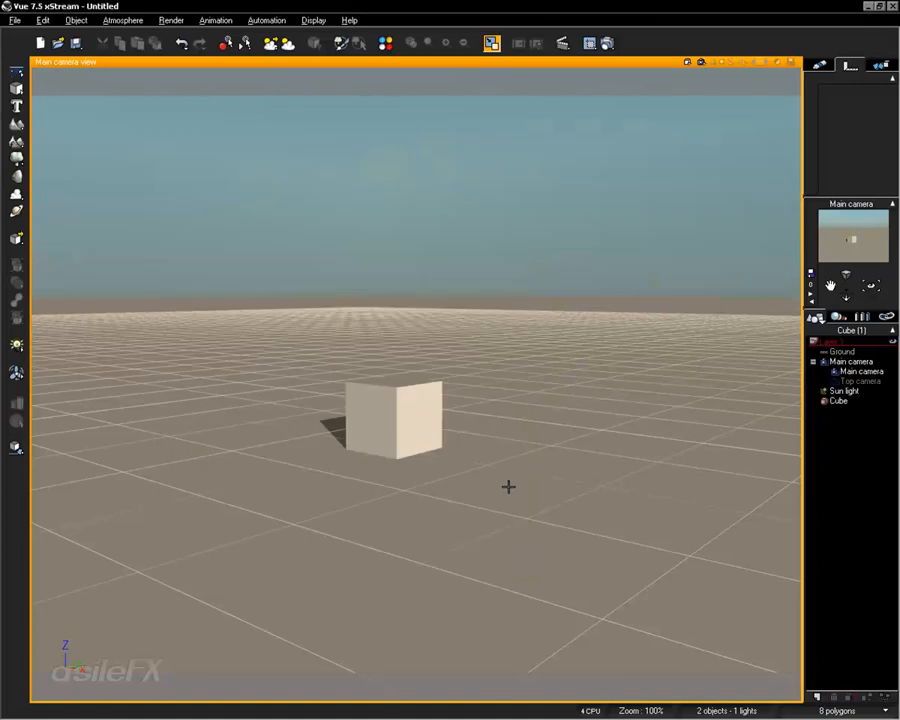
Set the internal length unit to 0.1 Meters in the Units & Coordinates options and apply it
{"action": "scroll", "coordinate": [400, 263], "scroll_direction": "down", "scroll_amount": 3}
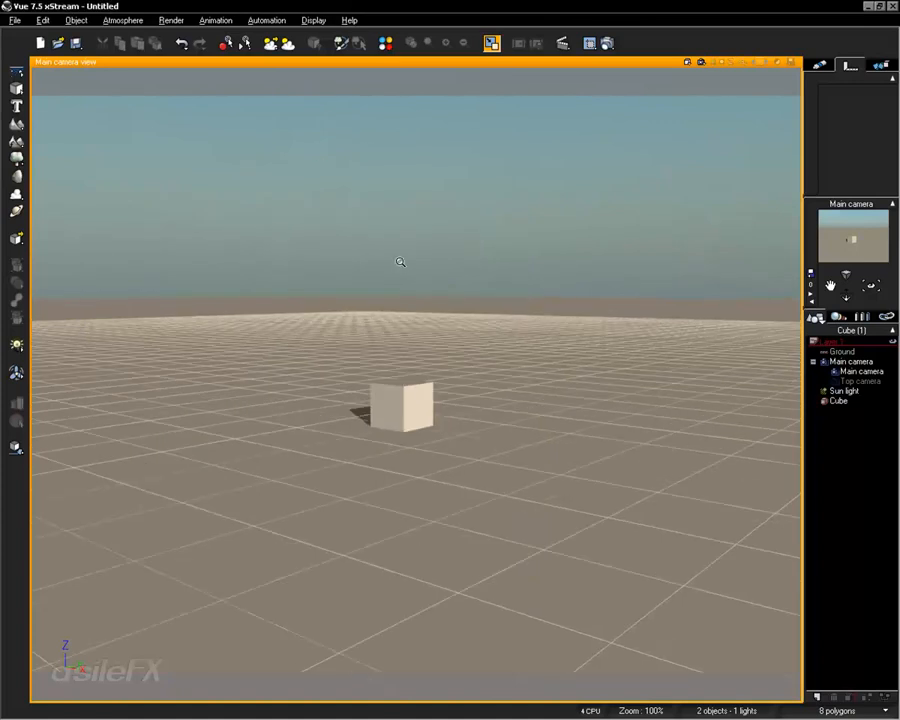
{"action": "right_click_drag", "start_coordinate": [390, 256], "coordinate": [395, 297]}
{"action": "left_click", "coordinate": [15, 20]}
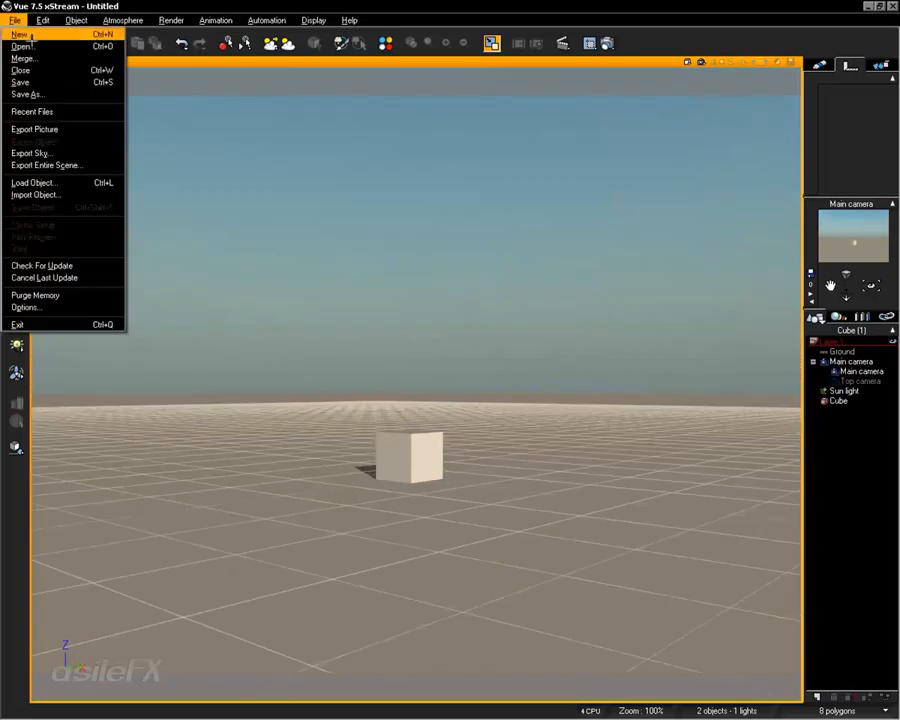
{"action": "left_click", "coordinate": [30, 305]}
{"action": "left_click", "coordinate": [186, 132]}
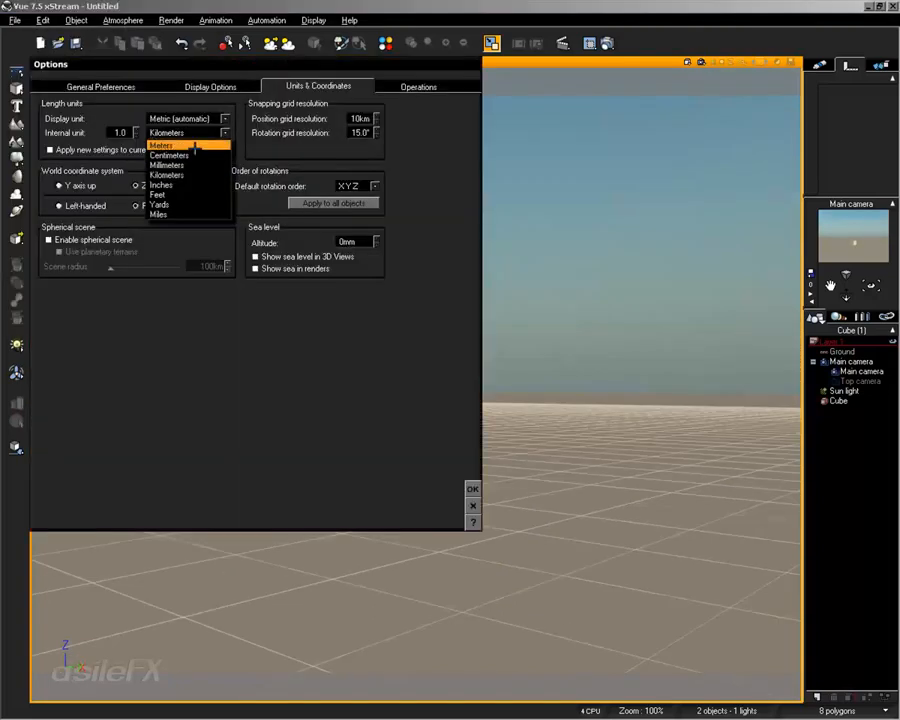
{"action": "left_click", "coordinate": [180, 141]}
{"action": "left_click", "coordinate": [120, 132]}
{"action": "type", "text": "1"}
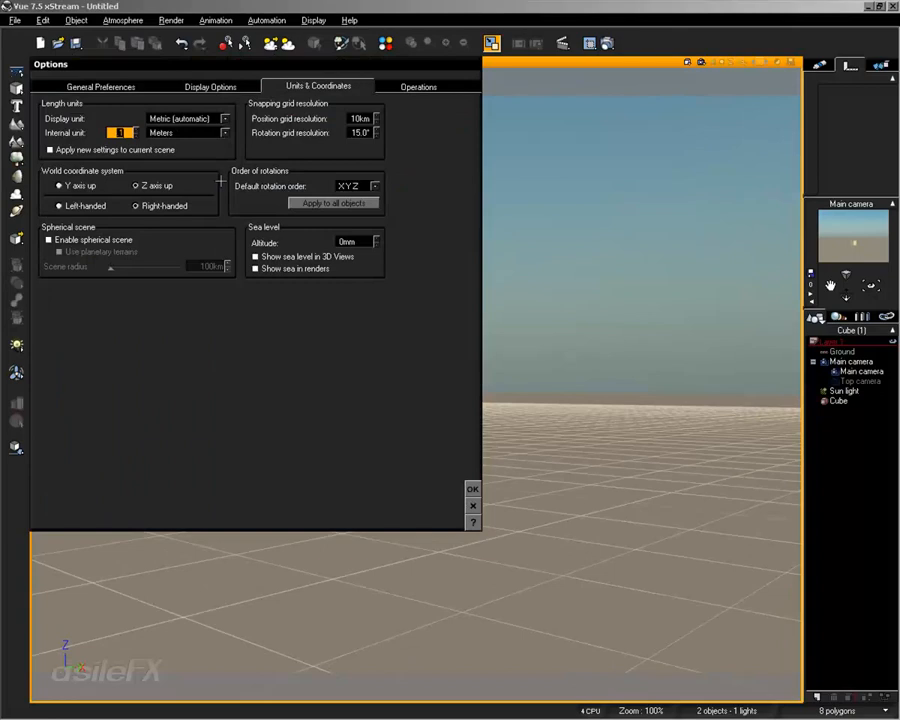
{"action": "left_click", "coordinate": [472, 489]}
Switch the internal length unit from Meters to Kilometers for the current scene and apply the change
{"action": "right_click_drag", "start_coordinate": [524, 356], "coordinate": [535, 290]}
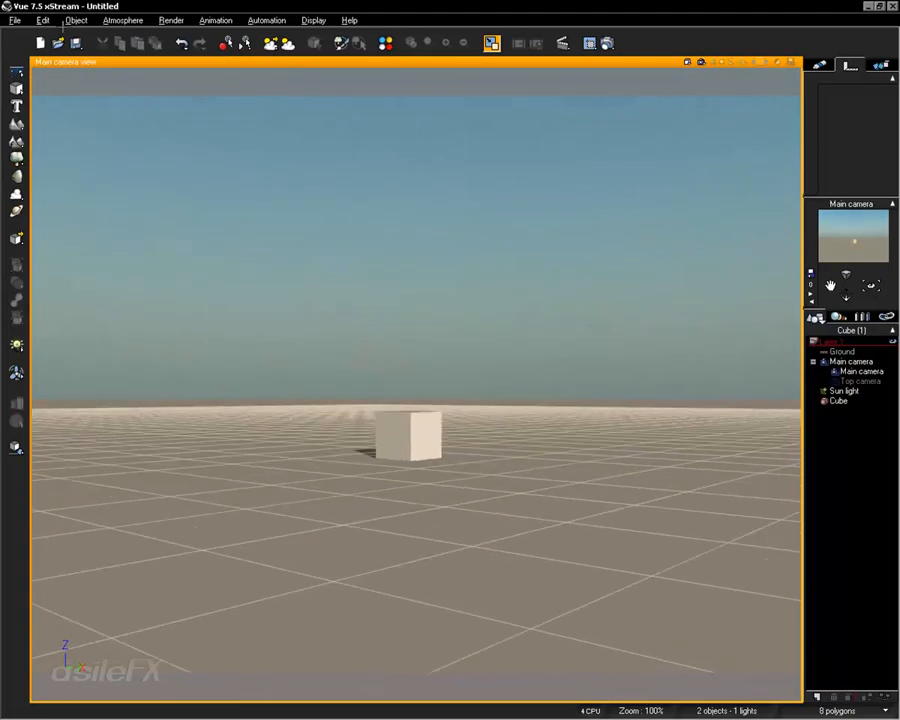
{"action": "left_click", "coordinate": [15, 20]}
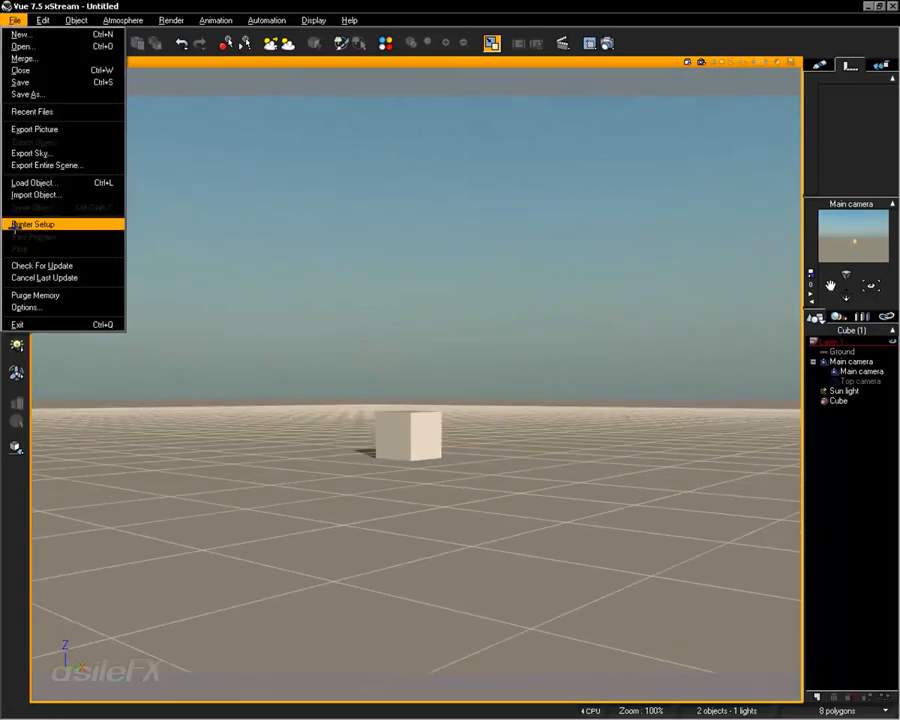
{"action": "left_click", "coordinate": [24, 305]}
{"action": "left_click", "coordinate": [185, 132]}
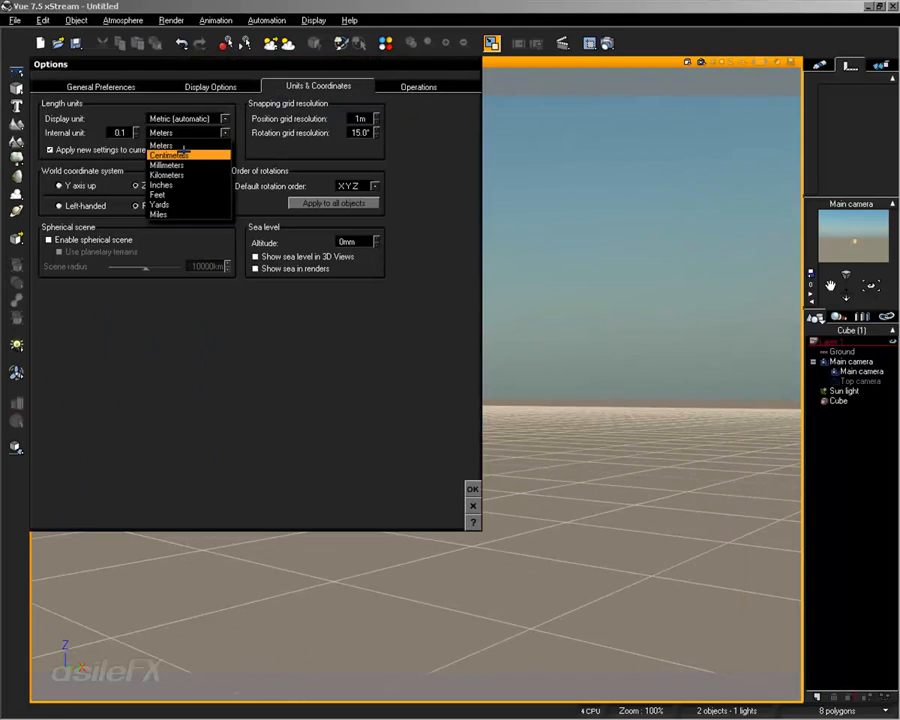
{"action": "left_click", "coordinate": [178, 171]}
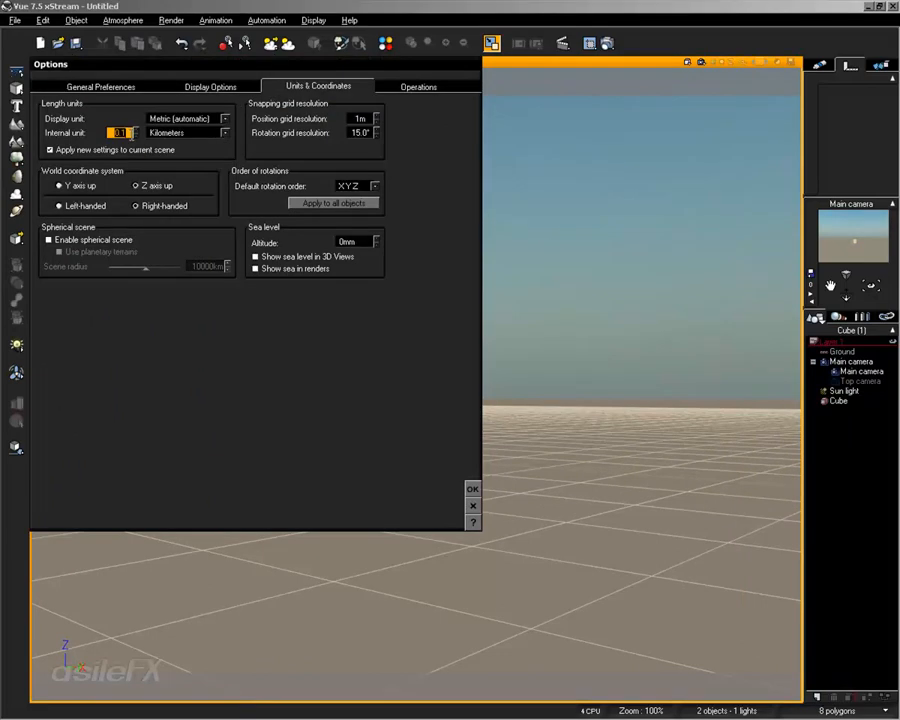
{"action": "double_click", "coordinate": [122, 133]}
{"action": "left_click", "coordinate": [472, 488]}
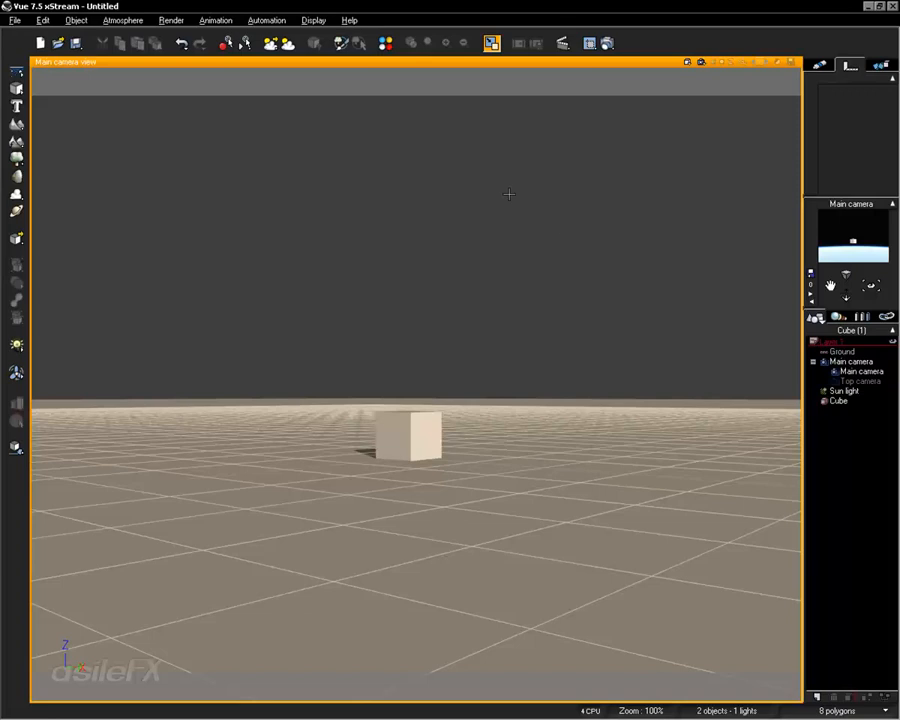
Examine the aerial perspective and the cloud layer settings in the Atmosphere Editor, and accept the editor
{"action": "left_click", "coordinate": [123, 20]}
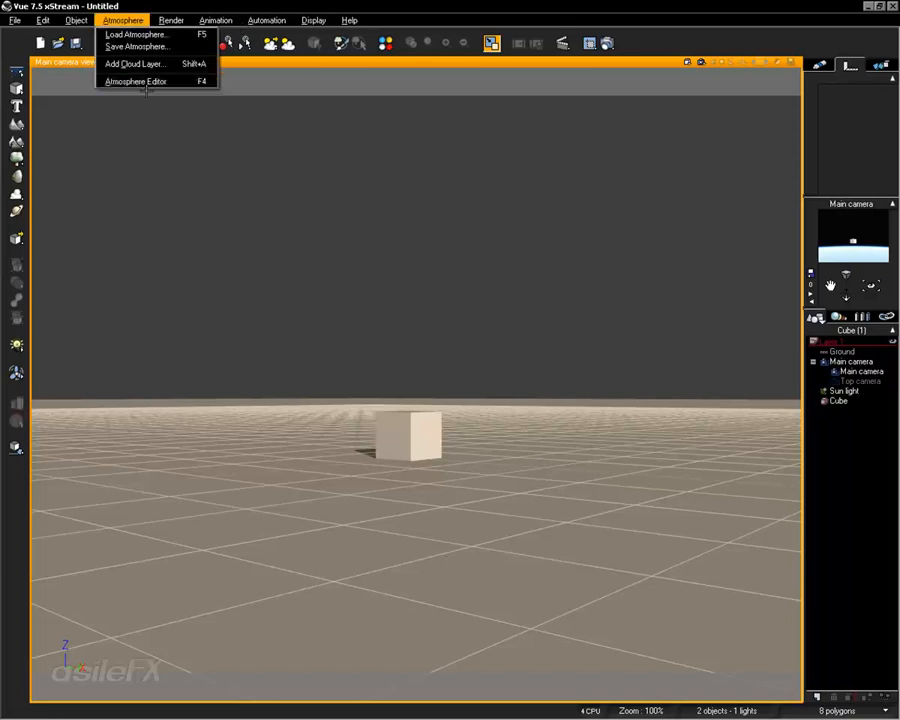
{"action": "left_click", "coordinate": [153, 90]}
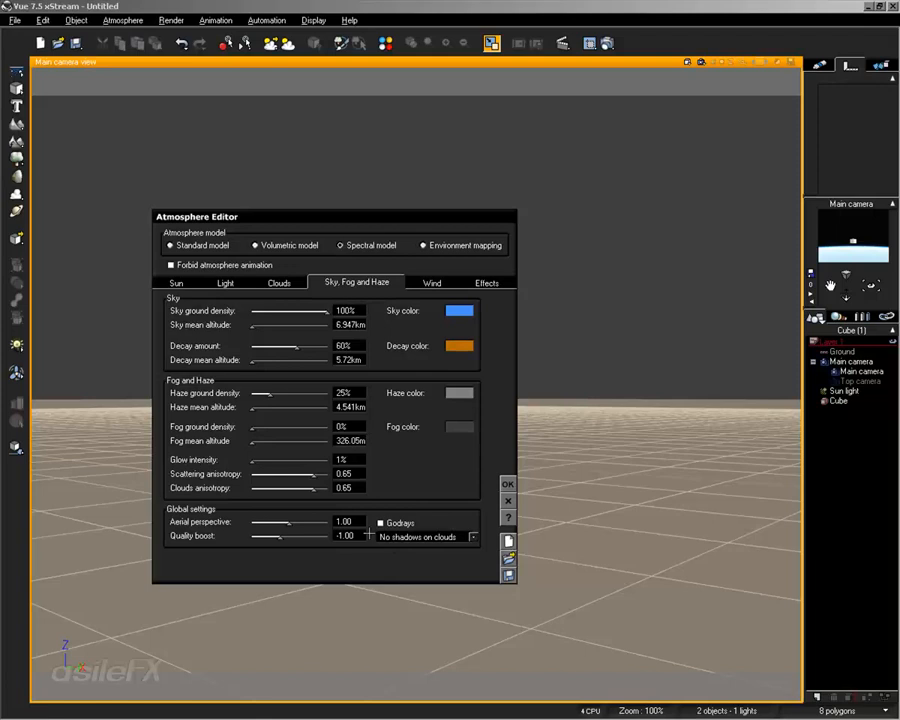
{"action": "left_click", "coordinate": [348, 521]}
{"action": "left_click", "coordinate": [276, 282]}
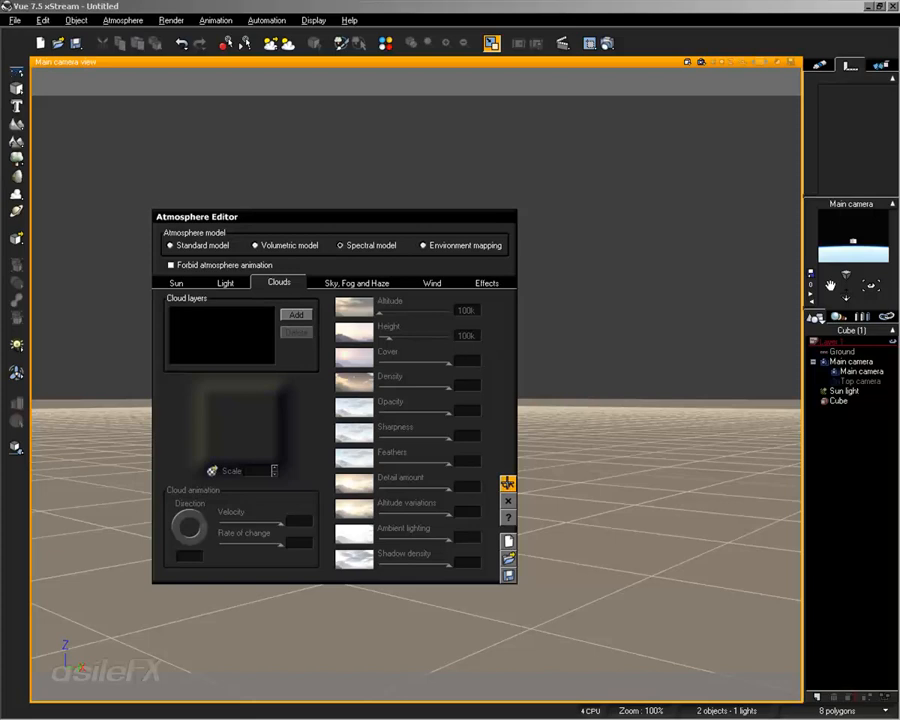
{"action": "left_click", "coordinate": [507, 484]}
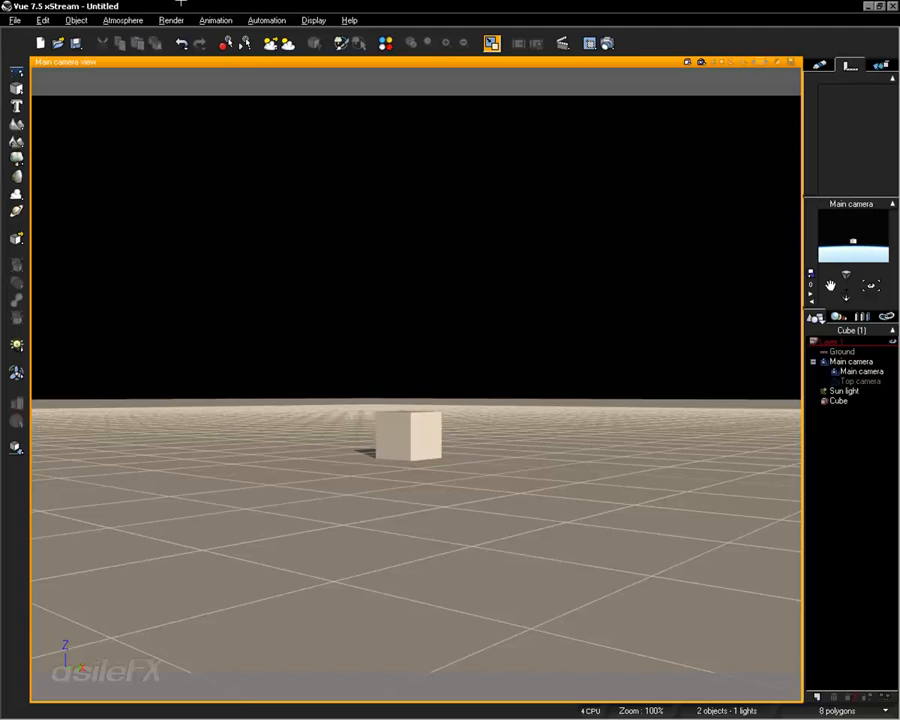
Return to the Sky, Fog and Haze settings, review the altitudes and aerial perspective, and accept the editor
{"action": "left_click", "coordinate": [123, 20]}
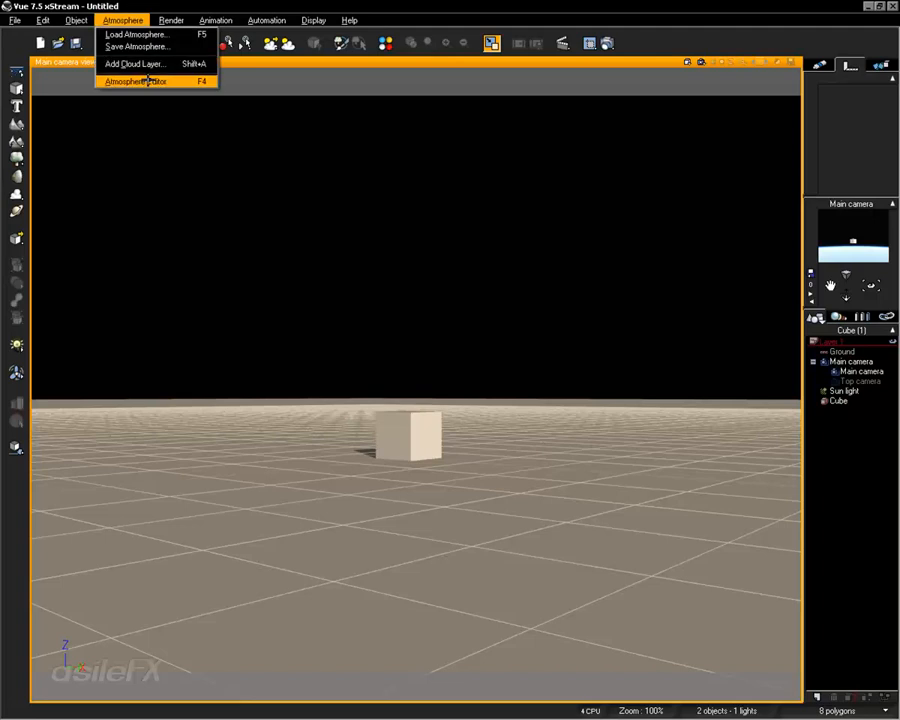
{"action": "left_click", "coordinate": [142, 80]}
{"action": "left_click", "coordinate": [358, 283]}
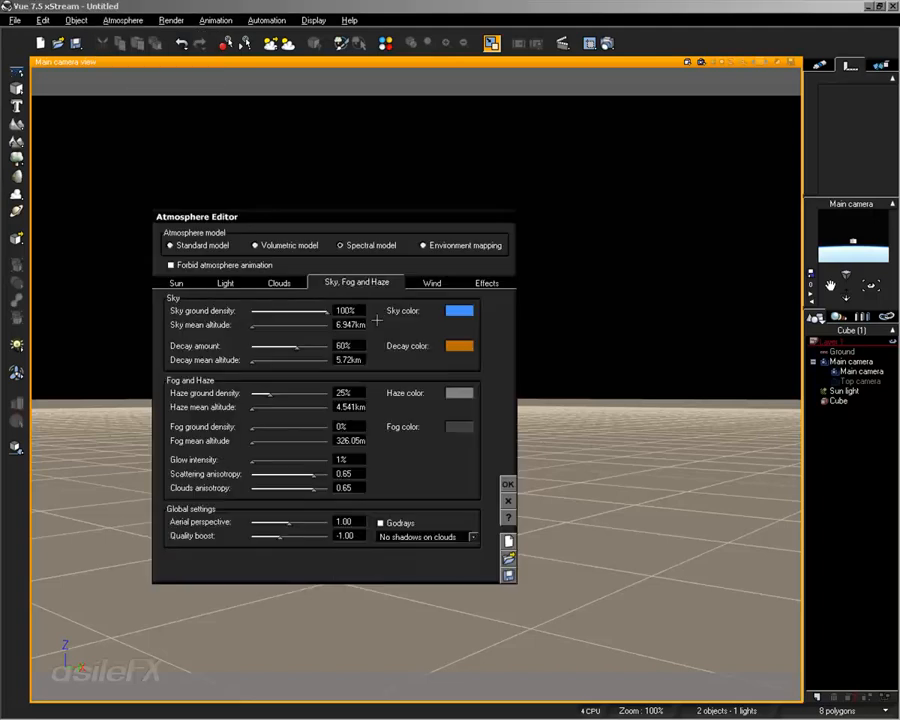
{"action": "left_click", "coordinate": [344, 521]}
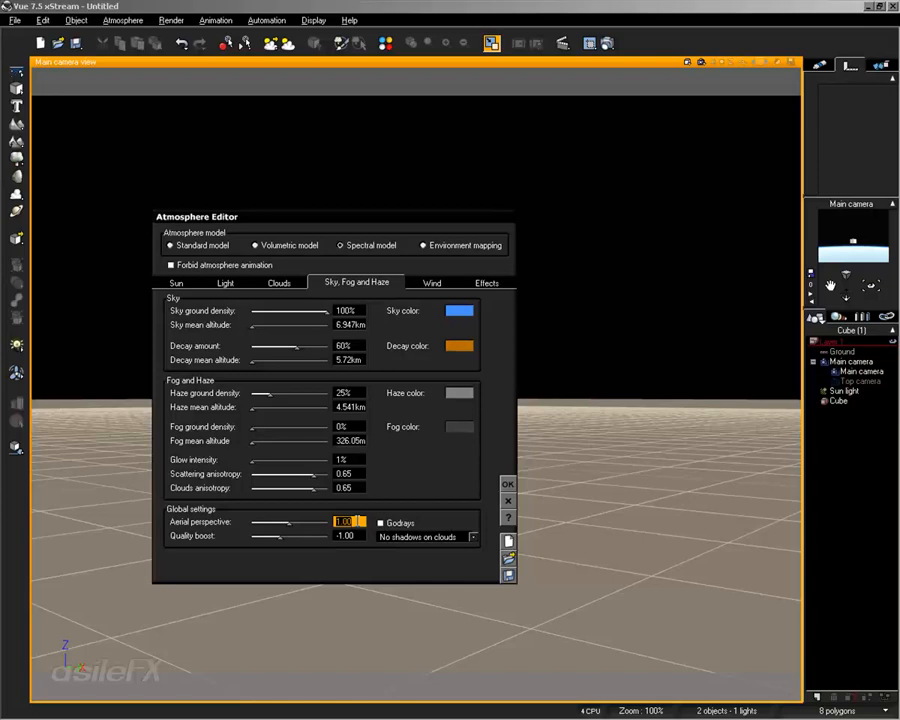
{"action": "left_click", "coordinate": [501, 479]}
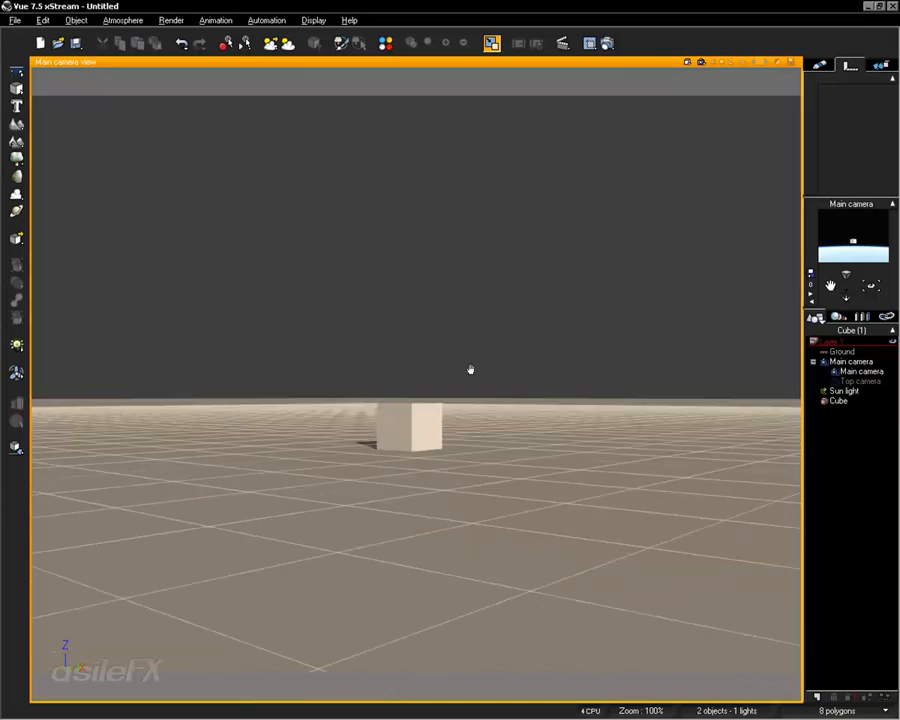
Render the main camera view of the cube and return to the working view
{"action": "right_click_drag", "start_coordinate": [472, 368], "coordinate": [398, 248]}
{"action": "right_click_drag", "start_coordinate": [396, 247], "coordinate": [472, 299], "text": "ctrl"}
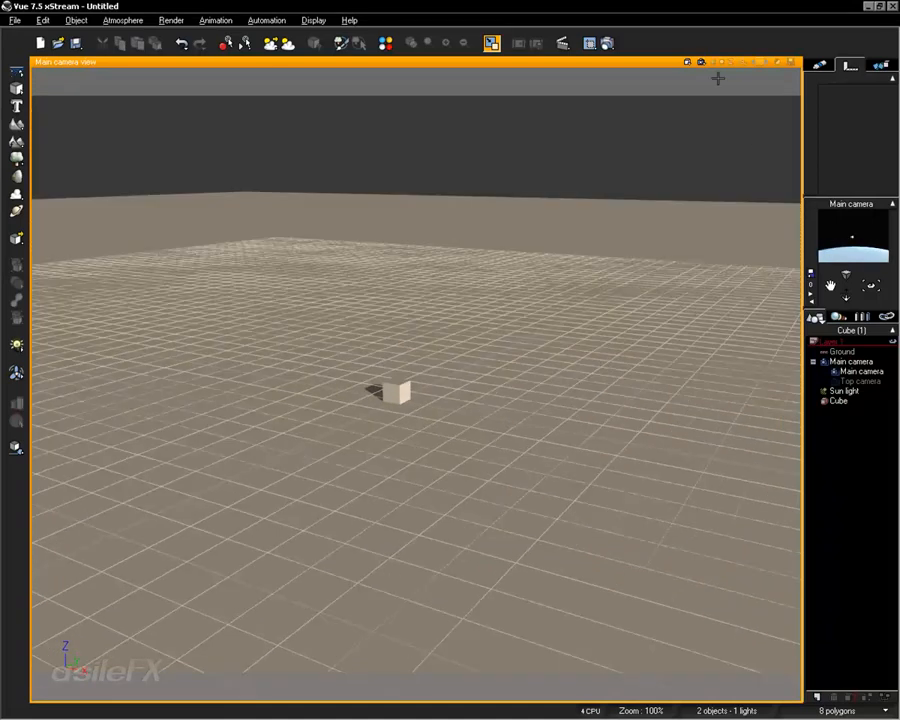
{"action": "left_click", "coordinate": [491, 43]}
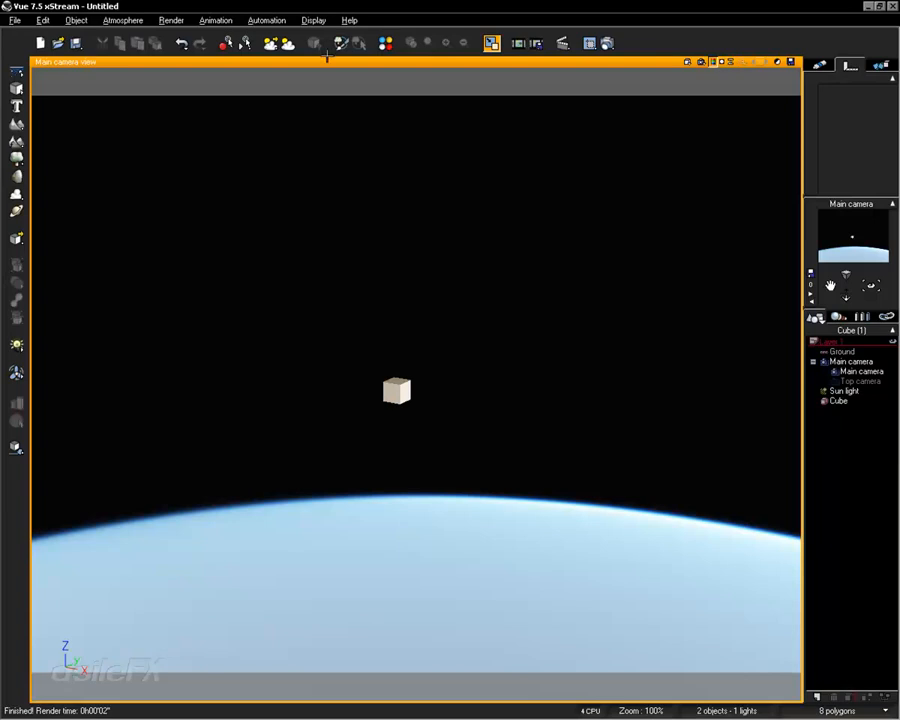
{"action": "left_click", "coordinate": [380, 285]}
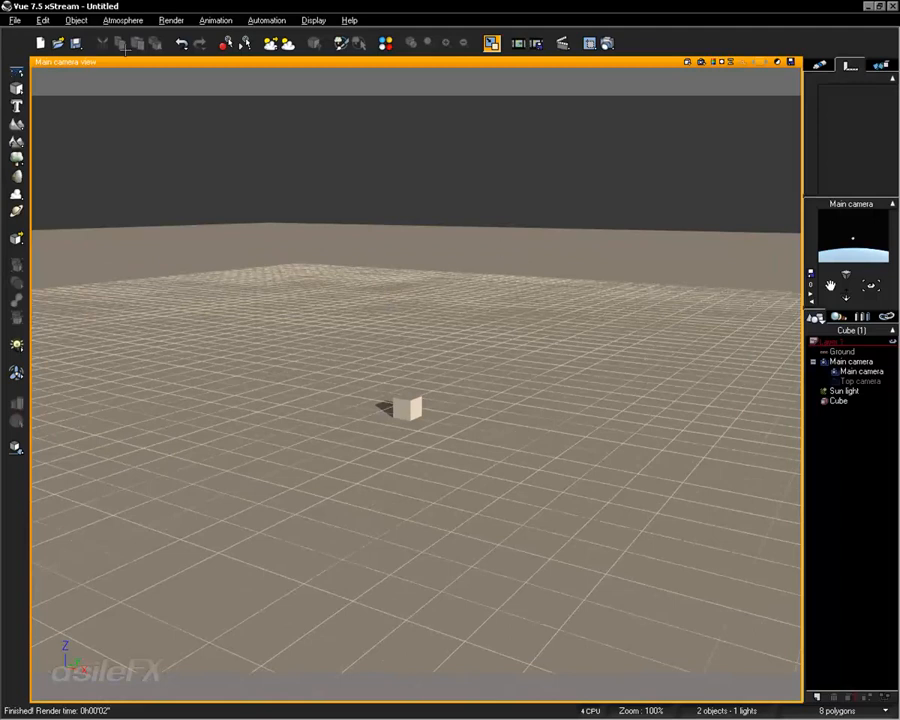
Lower the atmosphere's aerial perspective to 0.10, try a value of 0, and accept the Atmosphere Editor
{"action": "right_click_drag", "start_coordinate": [392, 248], "coordinate": [394, 280]}
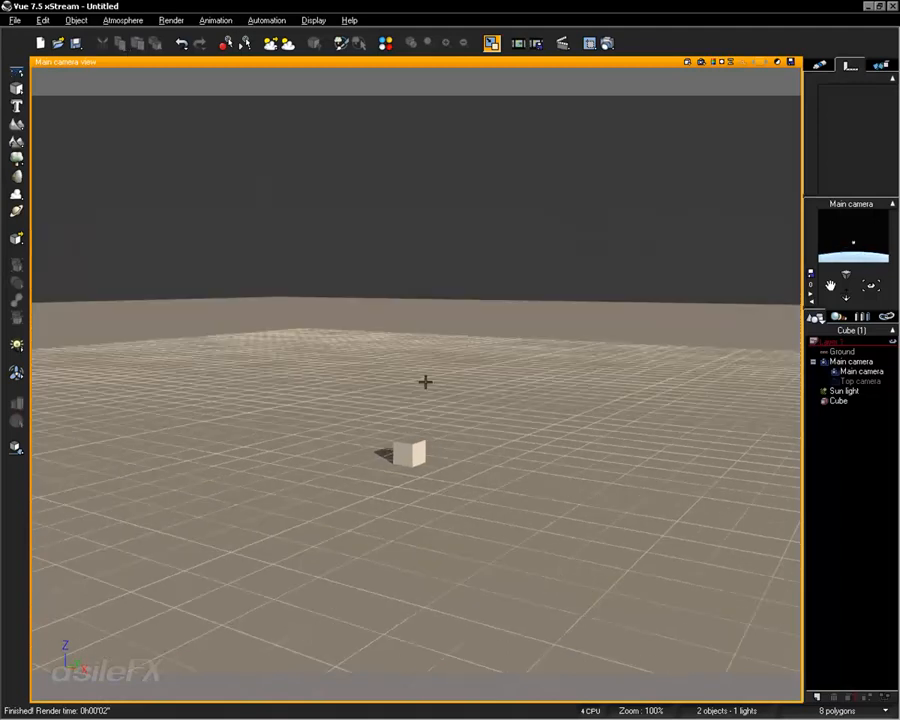
{"action": "left_click", "coordinate": [122, 20]}
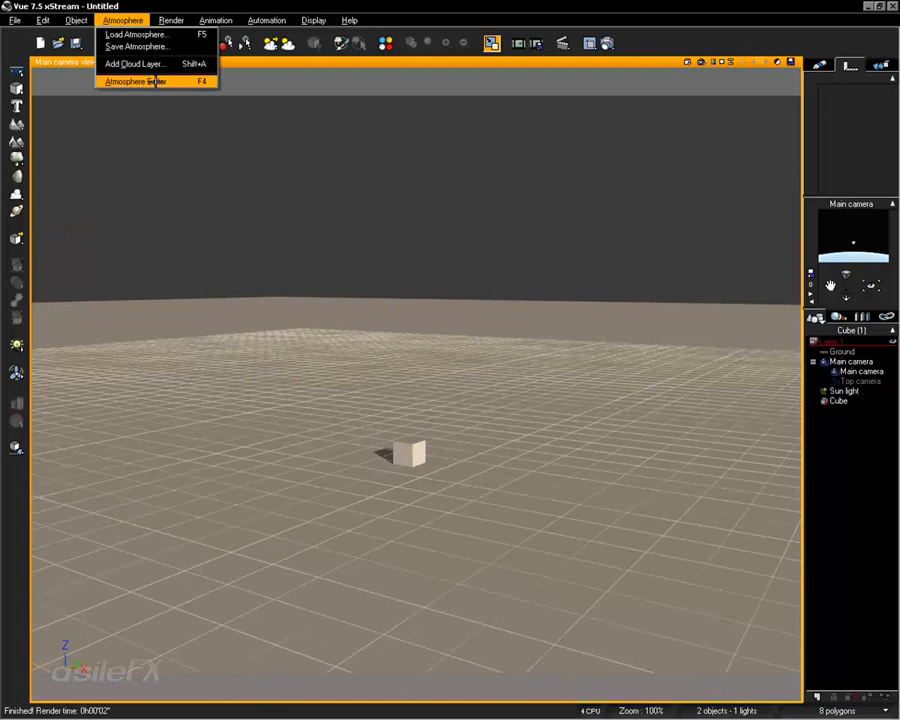
{"action": "left_click", "coordinate": [155, 81]}
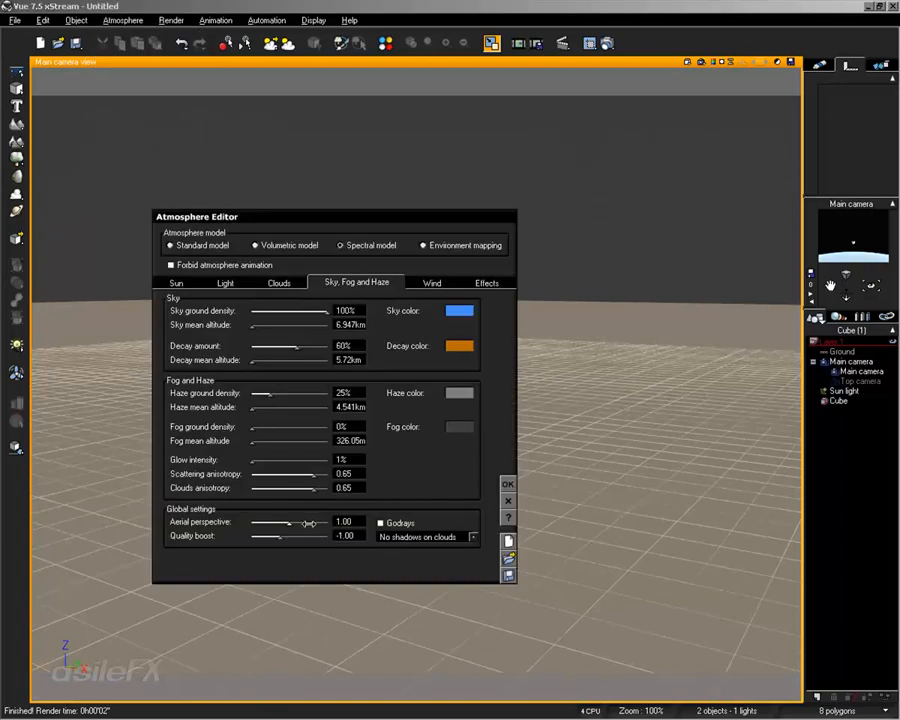
{"action": "left_click_drag", "start_coordinate": [310, 523], "coordinate": [254, 522]}
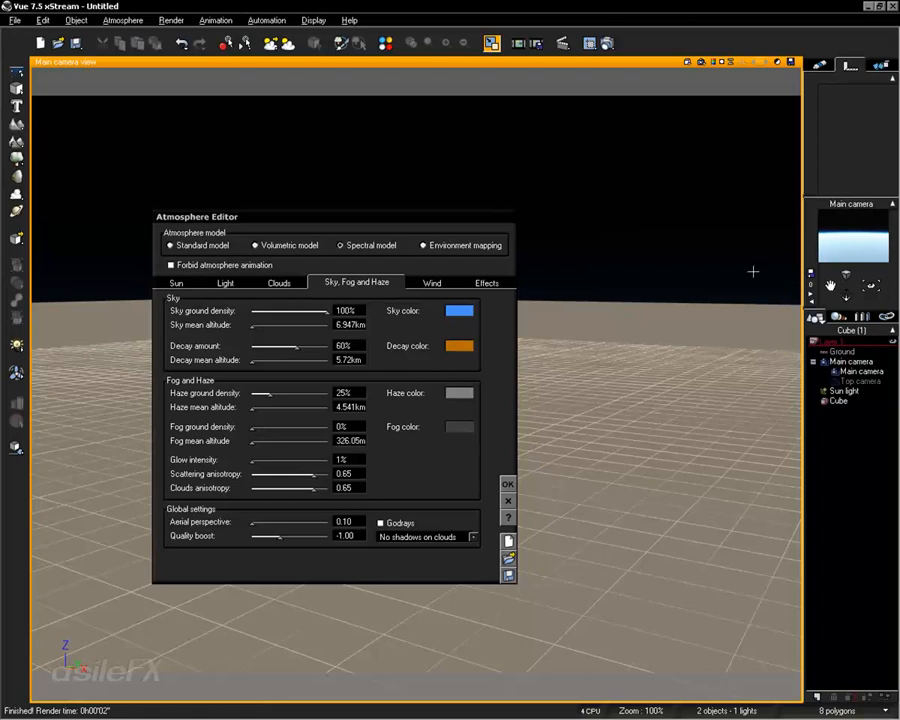
{"action": "left_click", "coordinate": [355, 522]}
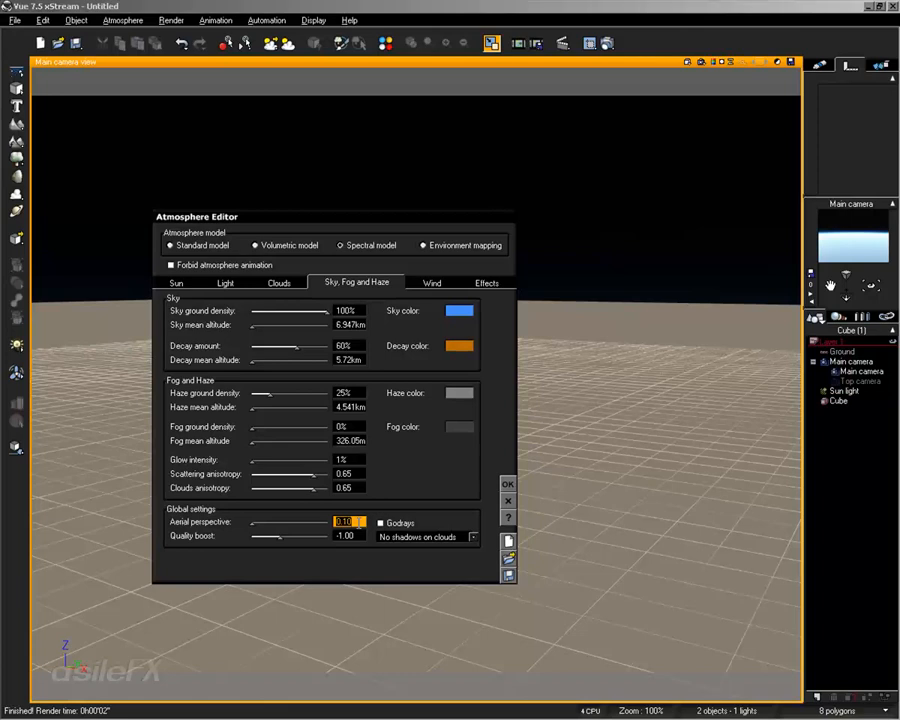
{"action": "type", "text": "0"}
{"action": "left_click", "coordinate": [847, 262]}
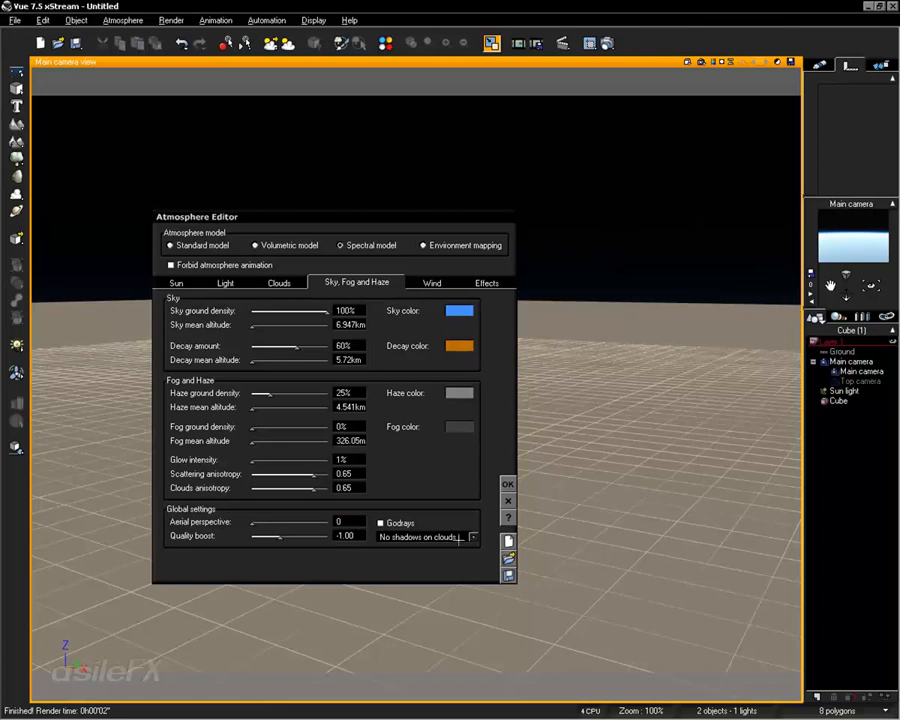
{"action": "left_click", "coordinate": [508, 484]}
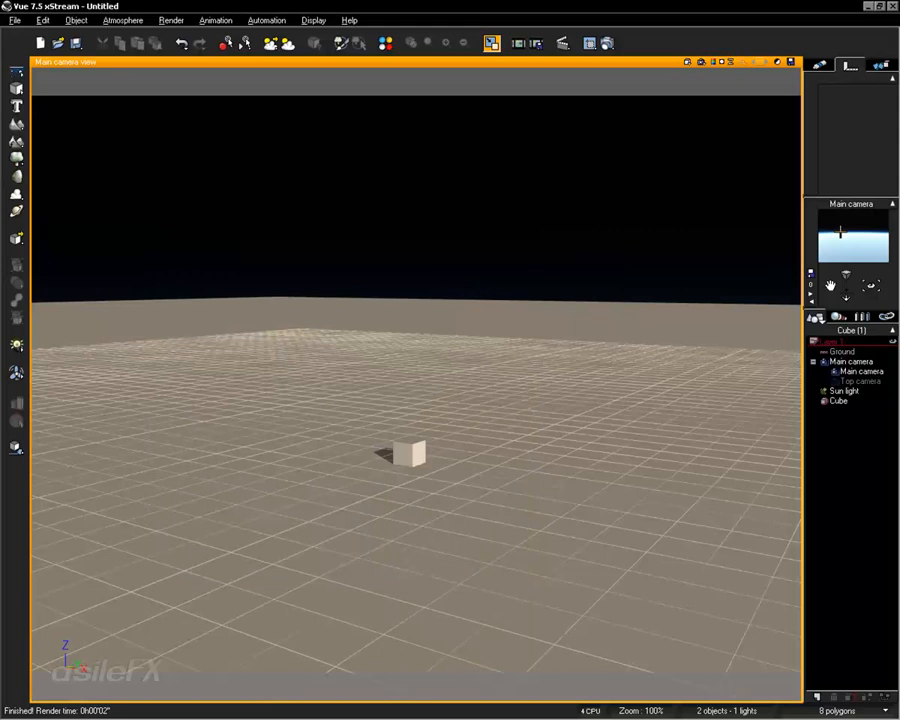
Try to set the aerial perspective to 0.01 in the Sky, Fog and Haze settings and accept the editor
{"action": "left_click", "coordinate": [123, 20]}
{"action": "left_click", "coordinate": [145, 36]}
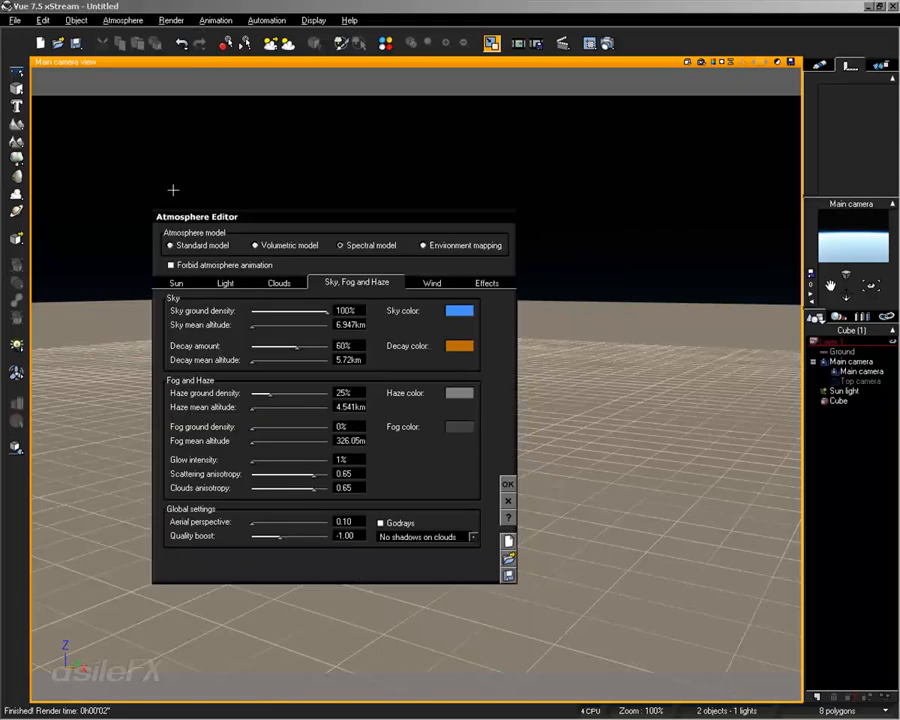
{"action": "left_click", "coordinate": [348, 521]}
{"action": "type", "text": "0.01"}
{"action": "left_click", "coordinate": [508, 484]}
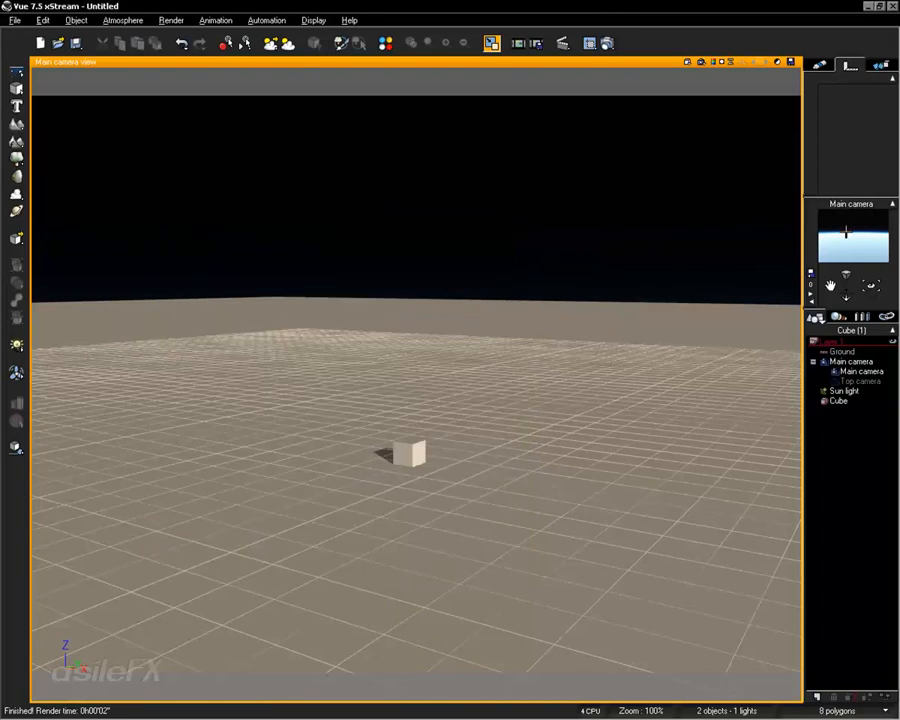
Set the aerial perspective to 1 in the Atmosphere Editor and accept it
{"action": "left_click", "coordinate": [122, 20]}
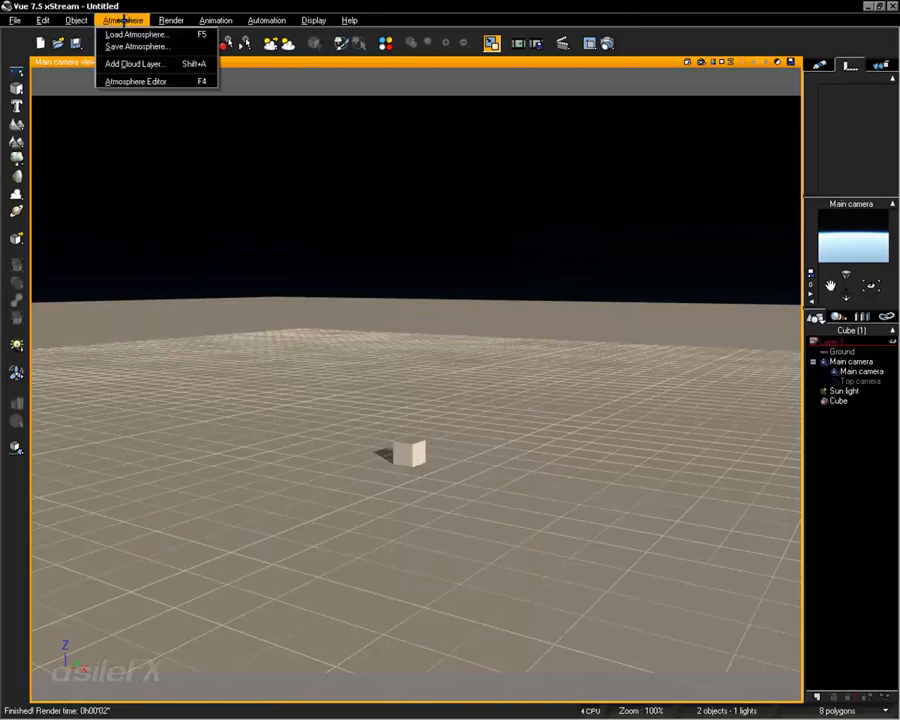
{"action": "left_click", "coordinate": [158, 82]}
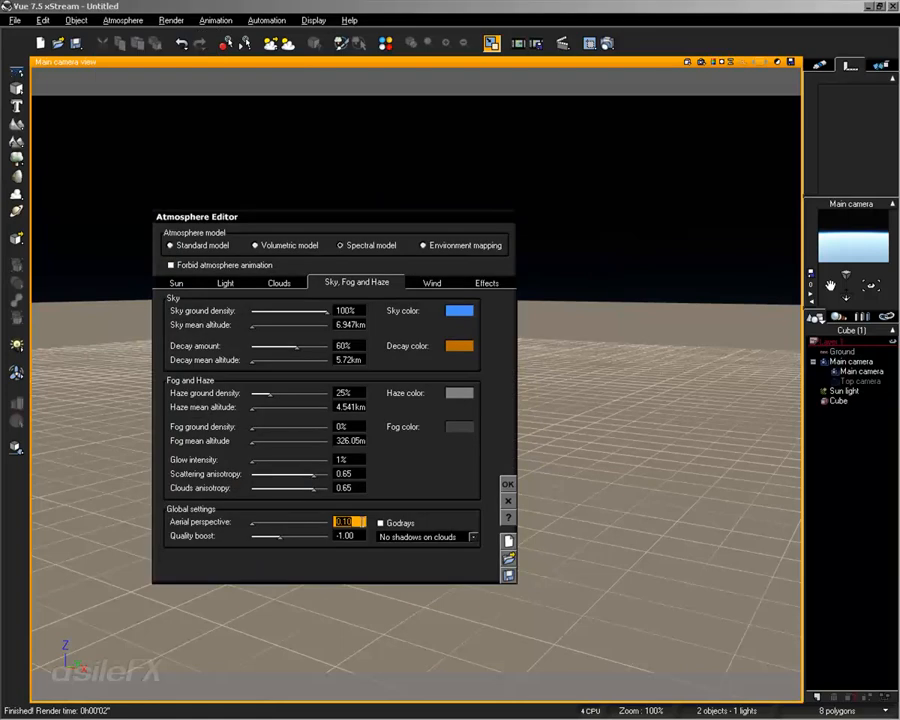
{"action": "type", "text": "1"}
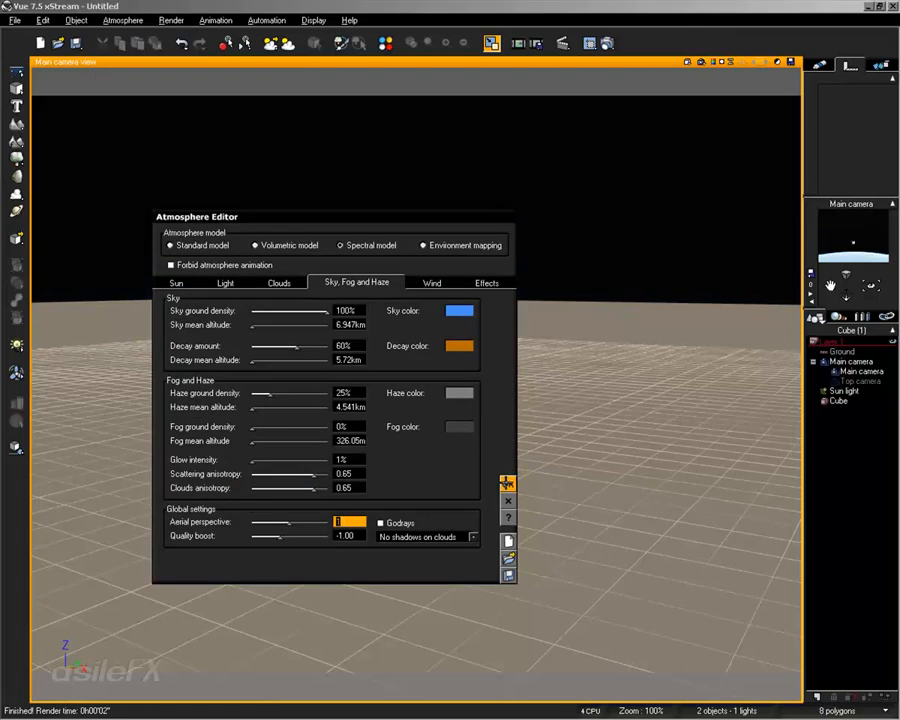
{"action": "left_click", "coordinate": [508, 482]}
Switch the internal length unit to Meters in the Units & Coordinates options and apply the change
{"action": "left_click", "coordinate": [15, 20]}
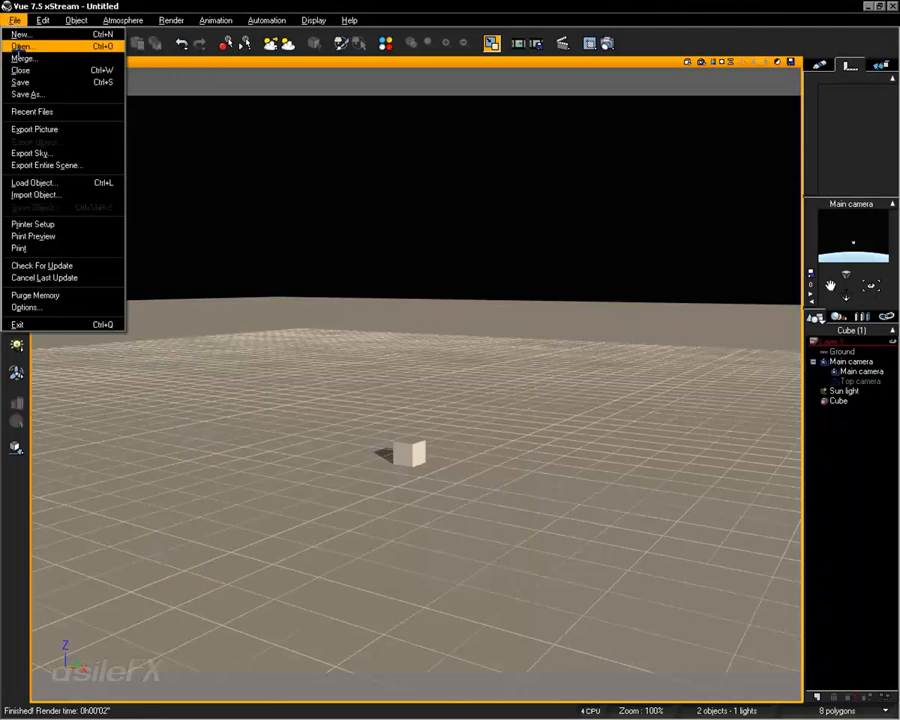
{"action": "left_click", "coordinate": [26, 307]}
{"action": "left_click", "coordinate": [203, 132]}
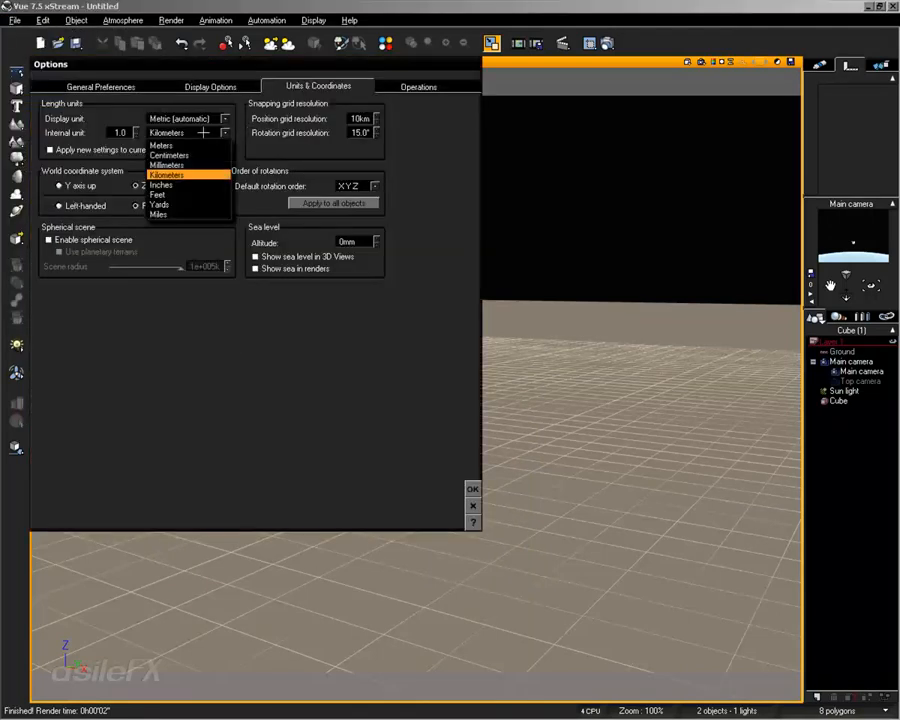
{"action": "left_click", "coordinate": [160, 145]}
{"action": "left_click", "coordinate": [473, 489]}
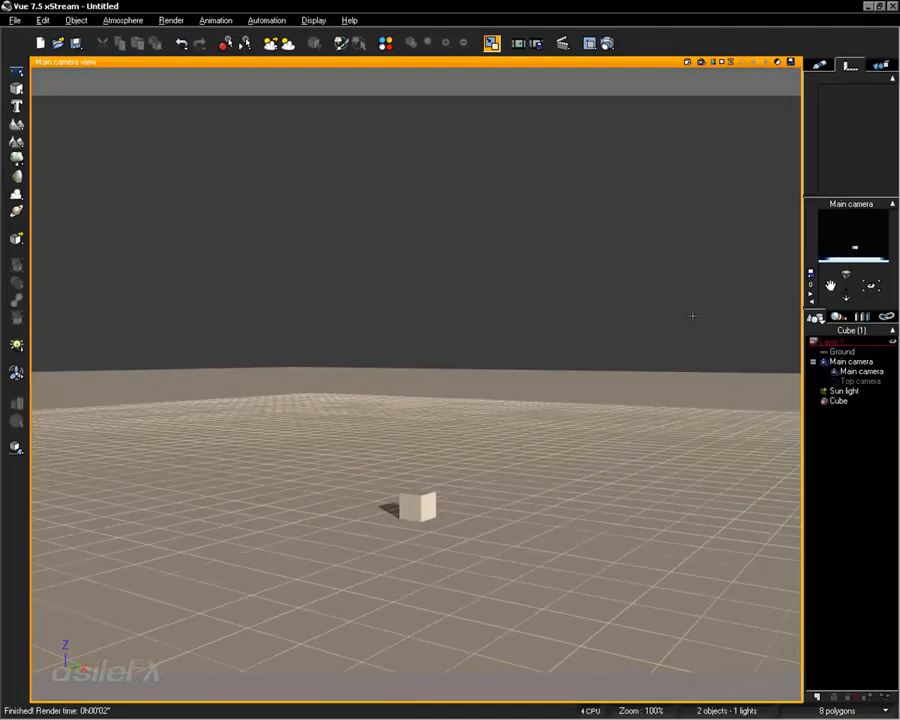
Reset the aerial perspective to 1 for the meter-based scene and accept the Atmosphere Editor
{"action": "left_click", "coordinate": [123, 20]}
{"action": "left_click", "coordinate": [151, 84]}
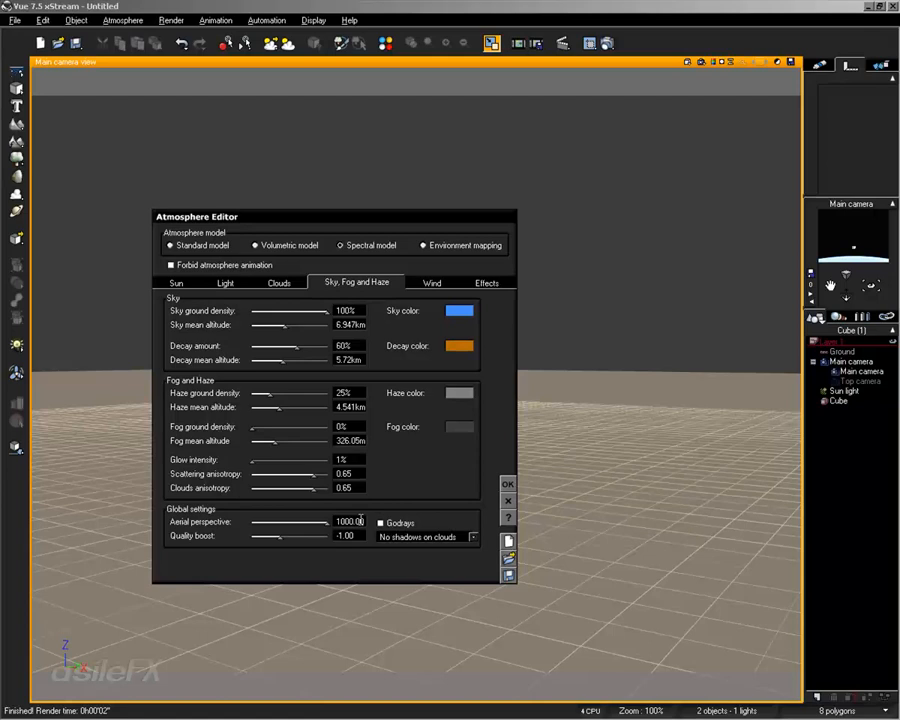
{"action": "double_click", "coordinate": [360, 521]}
{"action": "type", "text": "1"}
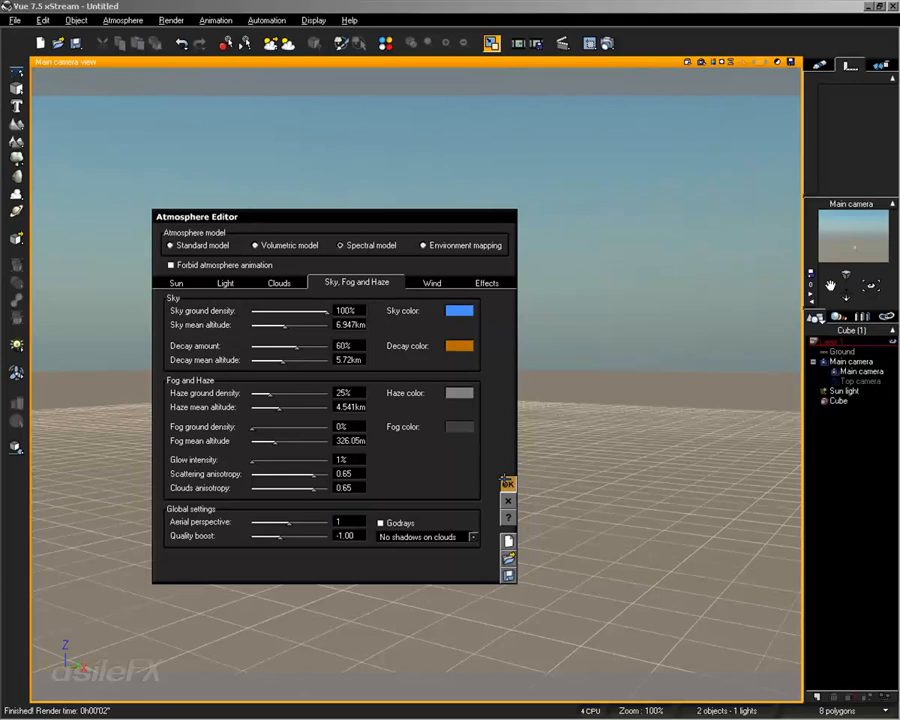
{"action": "left_click", "coordinate": [507, 484]}
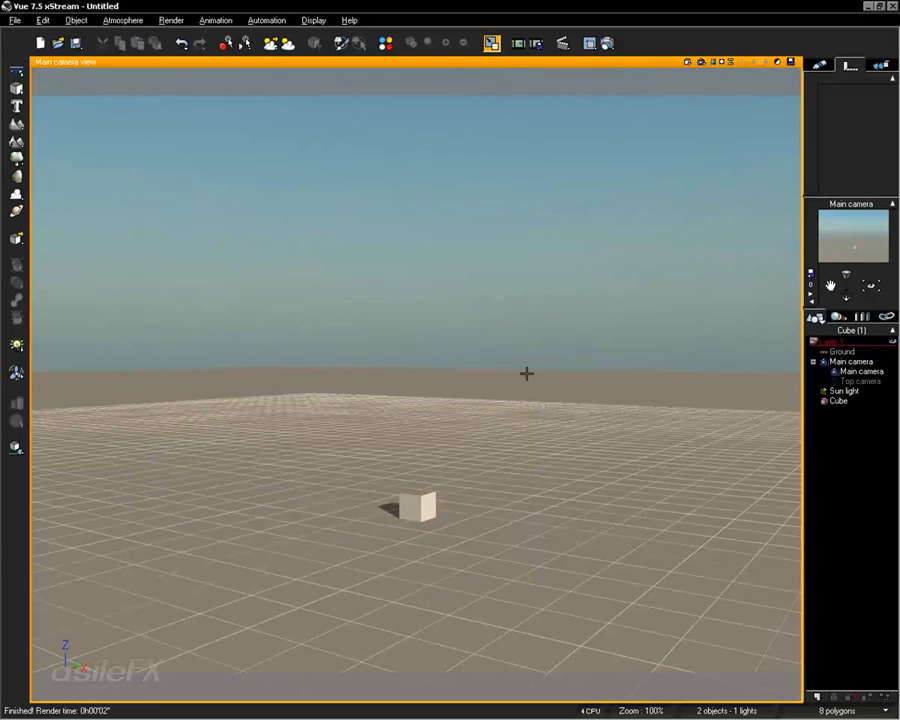
Try aerial perspective values of 0.10 and 10.00 to compare the sky, restore 1, and accept the editor
{"action": "right_click_drag", "start_coordinate": [525, 371], "coordinate": [538, 410]}
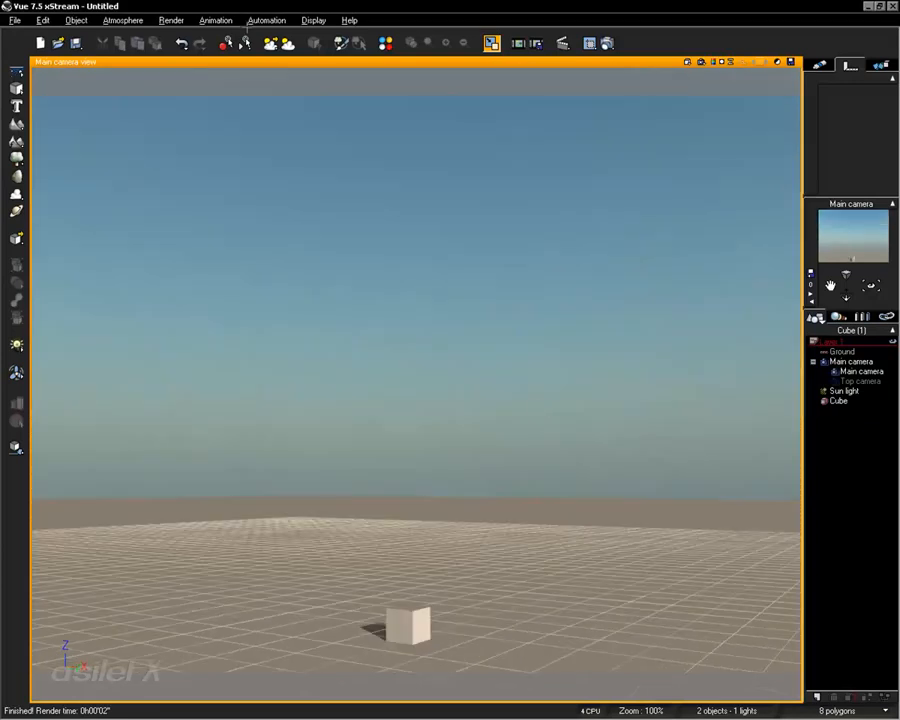
{"action": "left_click", "coordinate": [122, 20]}
{"action": "left_click", "coordinate": [142, 81]}
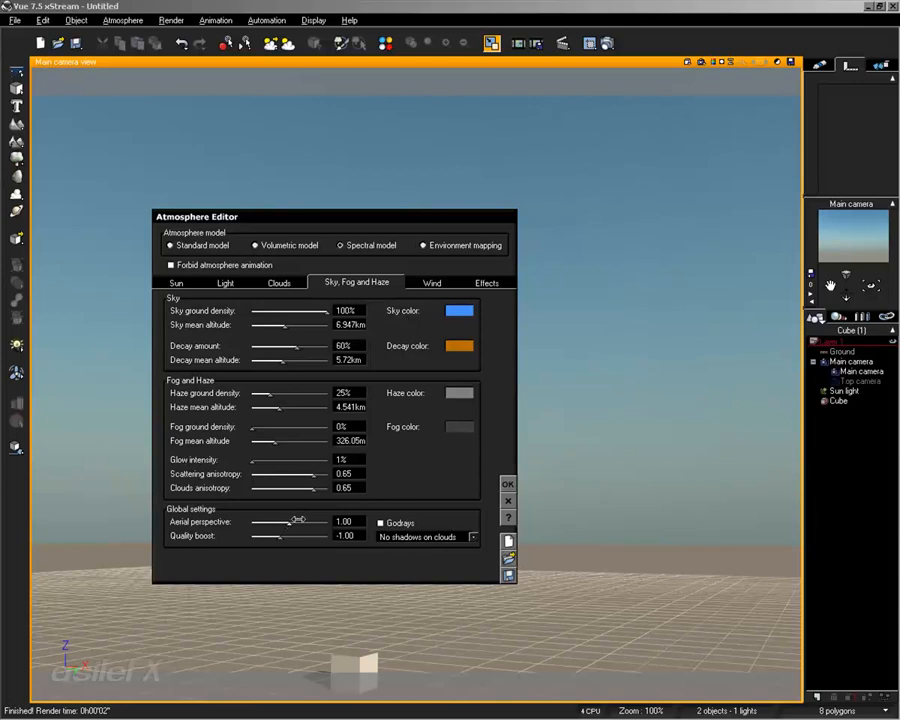
{"action": "left_click_drag", "start_coordinate": [298, 520], "coordinate": [253, 521]}
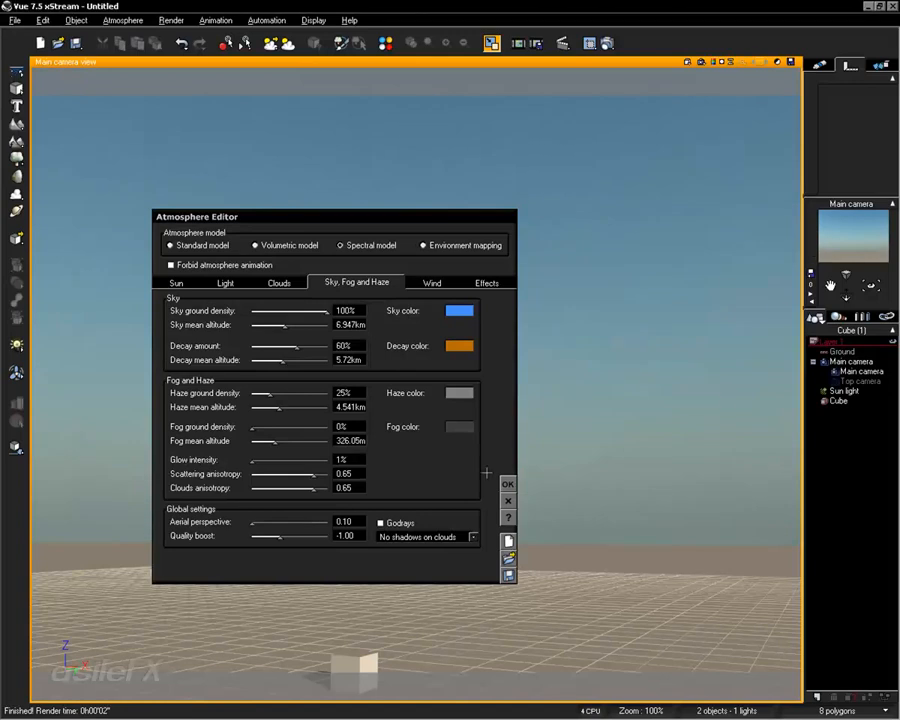
{"action": "left_click_drag", "start_coordinate": [254, 521], "coordinate": [338, 521]}
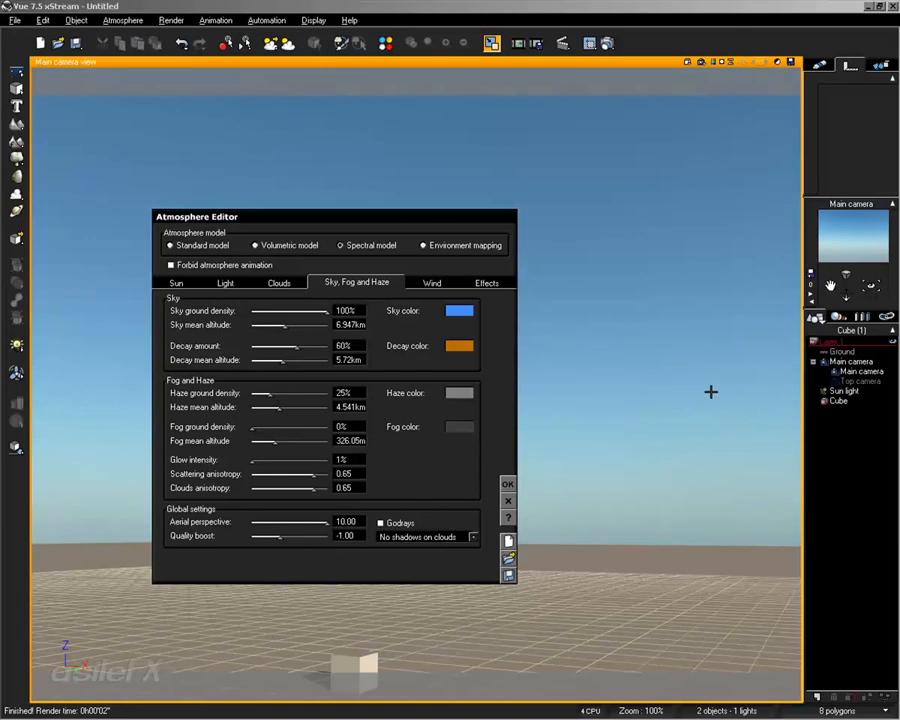
{"action": "left_click", "coordinate": [356, 534]}
{"action": "left_click", "coordinate": [345, 521]}
{"action": "type", "text": "1"}
{"action": "left_click", "coordinate": [509, 484]}
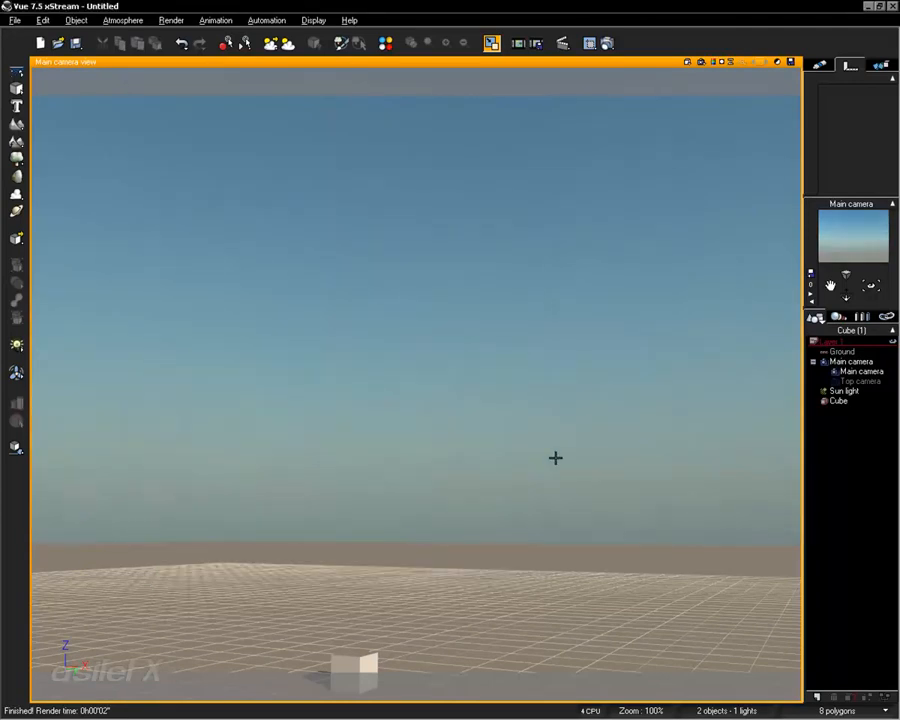
Enlarge the main camera preview and examine the atmosphere from far above the ground plane and close to the cube
{"action": "left_click_drag", "start_coordinate": [793, 424], "coordinate": [381, 431]}
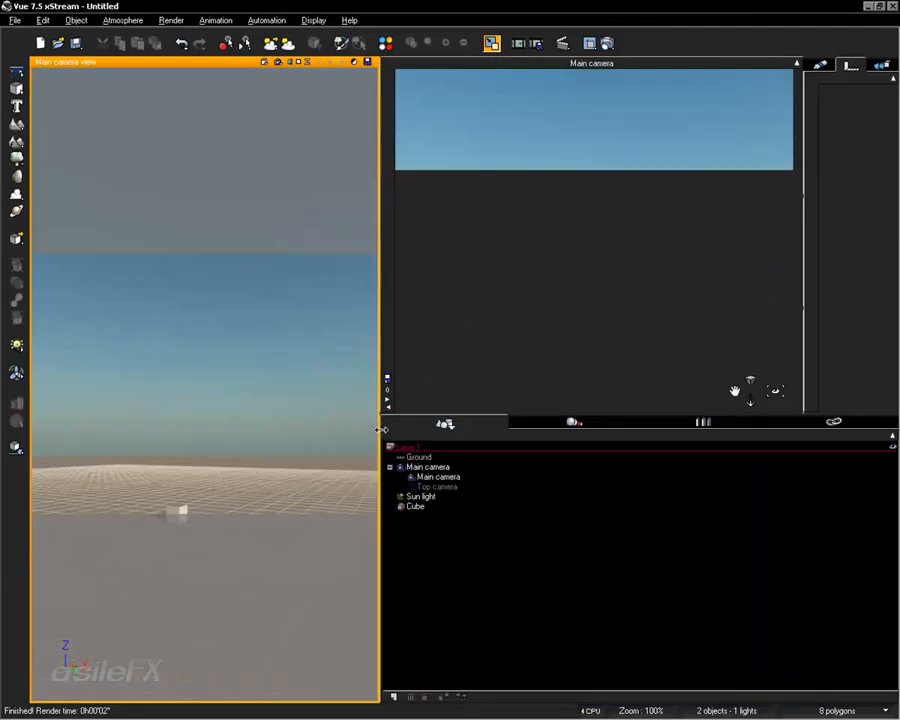
{"action": "right_click_drag", "start_coordinate": [300, 439], "coordinate": [283, 305]}
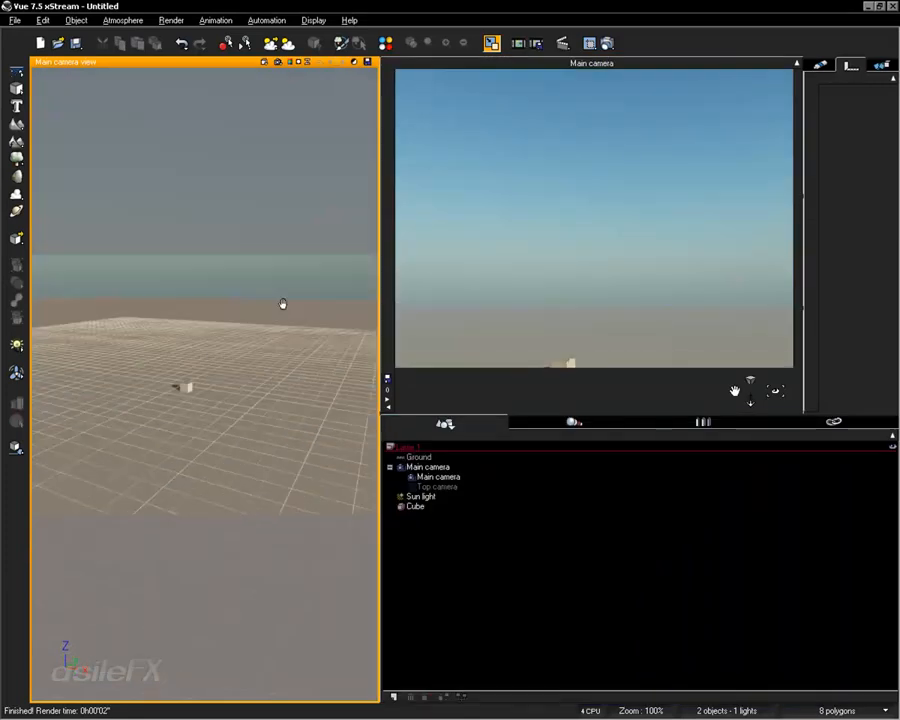
{"action": "right_click_drag", "start_coordinate": [281, 388], "coordinate": [279, 321]}
{"action": "scroll", "coordinate": [278, 322], "scroll_direction": "down", "scroll_amount": 8}
{"action": "scroll", "coordinate": [278, 322], "scroll_direction": "down", "scroll_amount": 6}
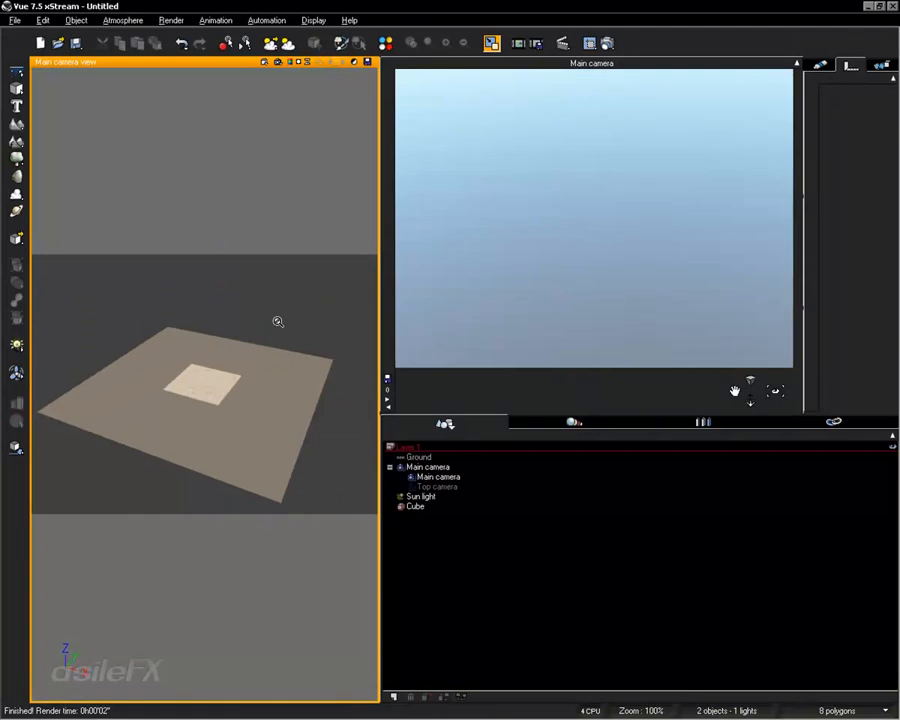
{"action": "scroll", "coordinate": [291, 333], "scroll_direction": "up", "scroll_amount": 10}
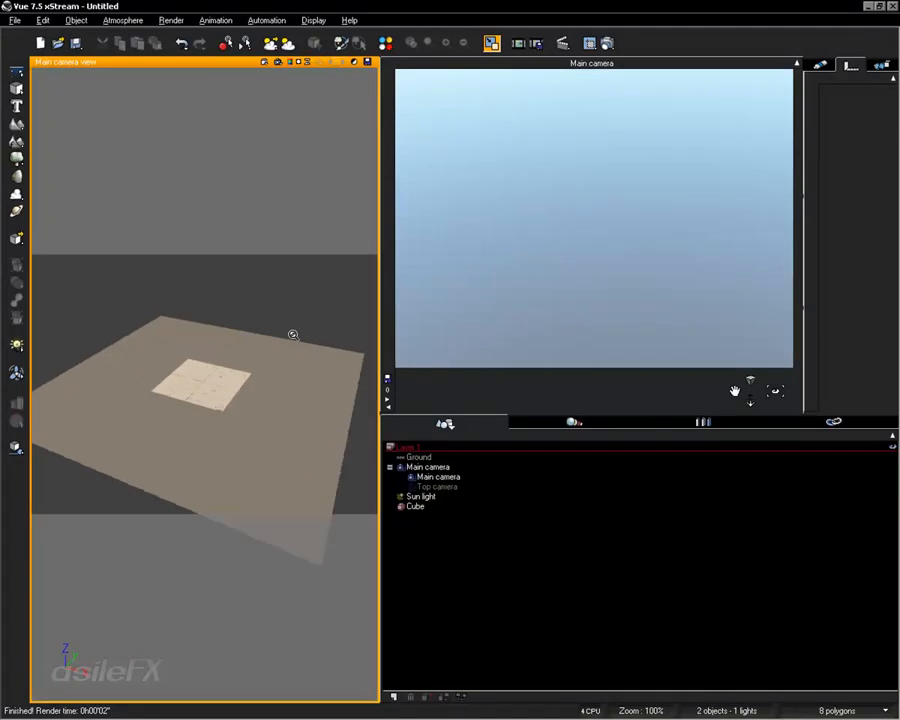
{"action": "scroll", "coordinate": [293, 335], "scroll_direction": "up", "scroll_amount": 8}
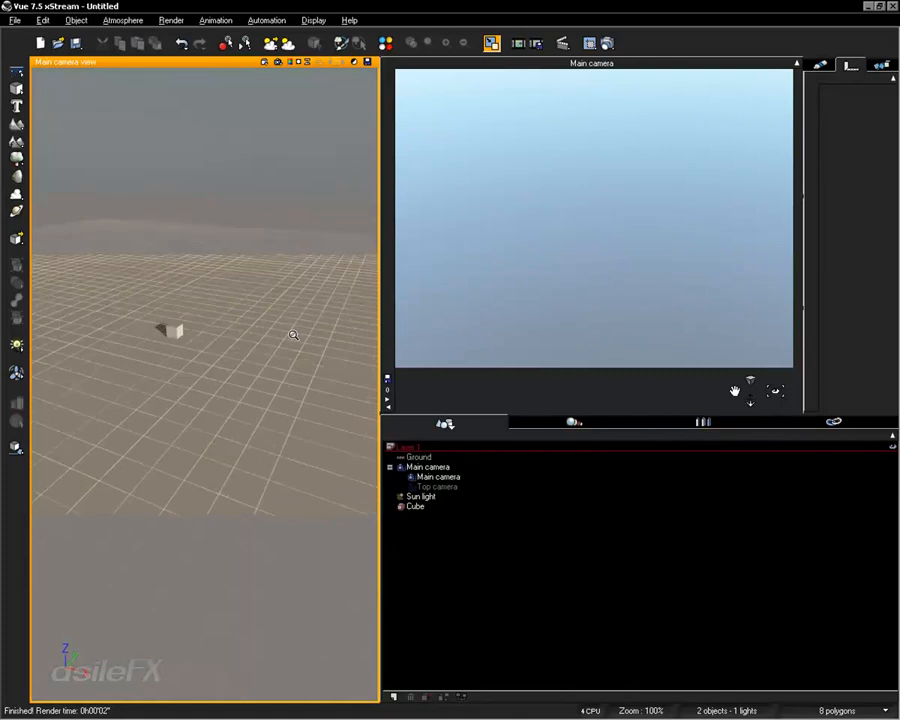
{"action": "right_click_drag", "start_coordinate": [245, 263], "coordinate": [298, 403]}
{"action": "scroll", "coordinate": [298, 402], "scroll_direction": "up", "scroll_amount": 3}
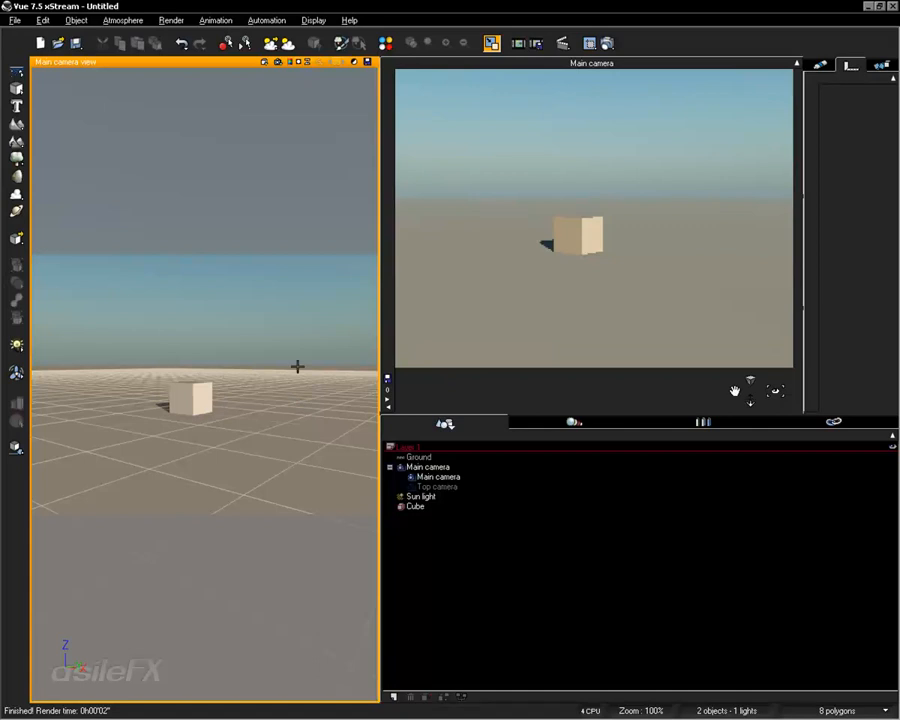
Widen the main camera view again and inspect the cube and its shadow from several angles and distances
{"action": "left_click_drag", "start_coordinate": [382, 342], "coordinate": [708, 342]}
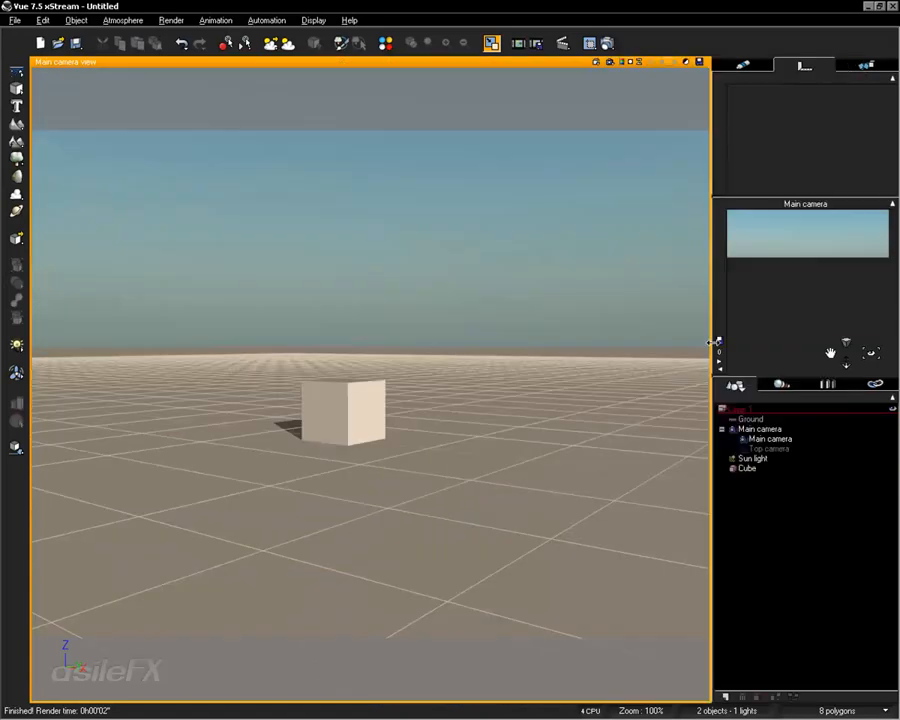
{"action": "middle_click_drag", "start_coordinate": [447, 322], "coordinate": [460, 366]}
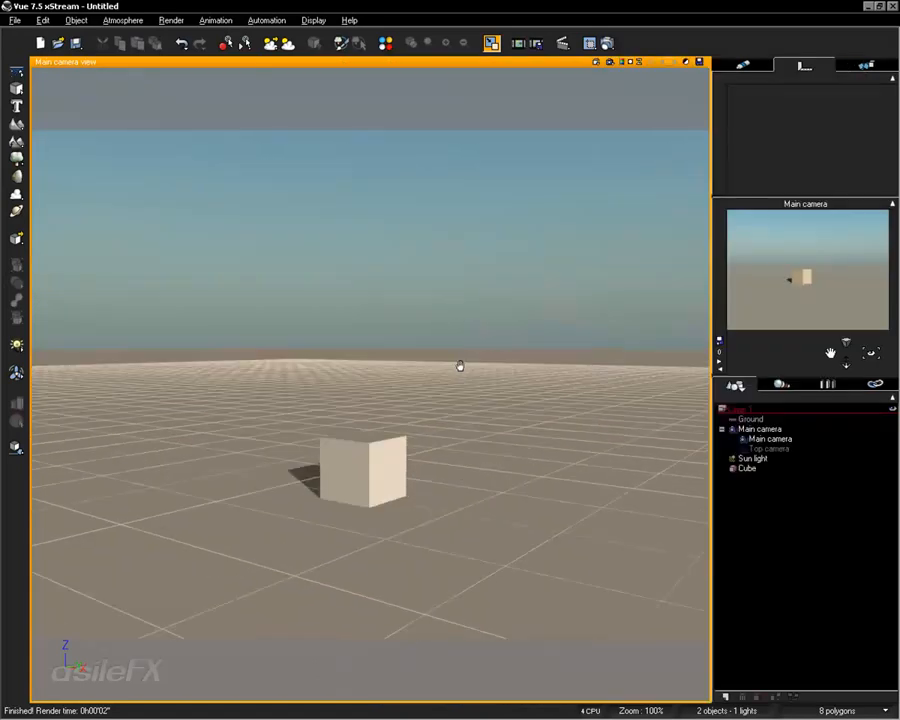
{"action": "scroll", "coordinate": [462, 363], "scroll_direction": "down", "scroll_amount": 3}
{"action": "middle_click_drag", "start_coordinate": [461, 454], "coordinate": [519, 389]}
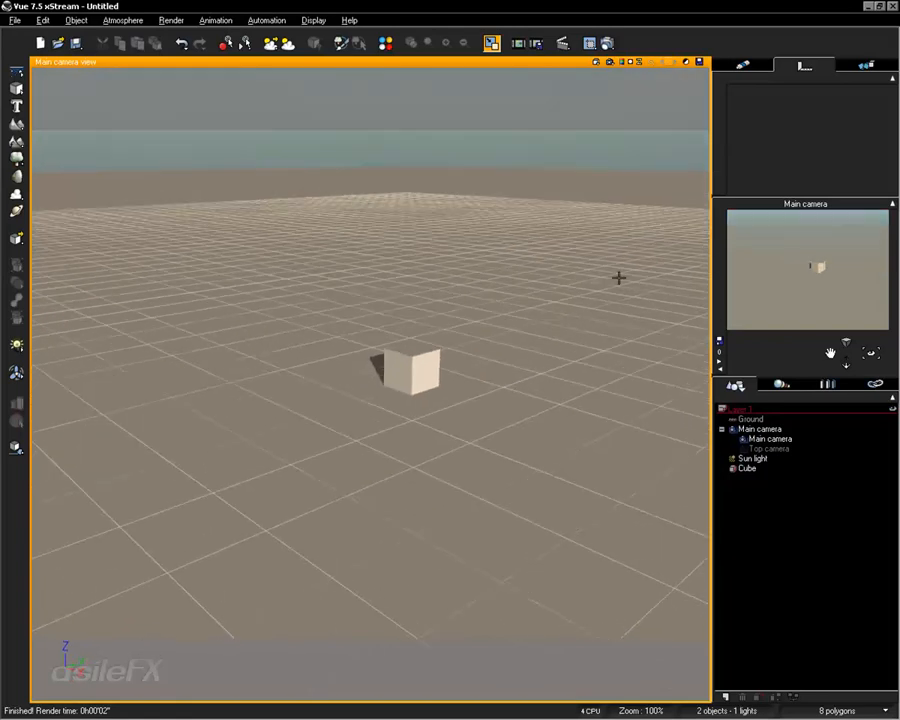
{"action": "middle_click_drag", "start_coordinate": [549, 316], "coordinate": [466, 435]}
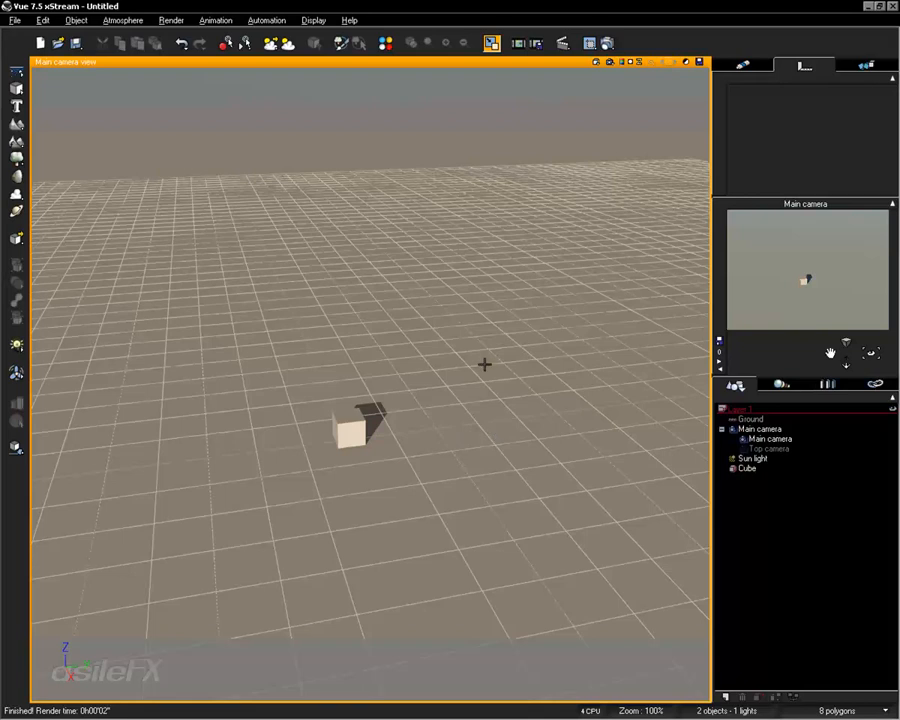
{"action": "right_click_drag", "start_coordinate": [444, 397], "coordinate": [498, 323]}
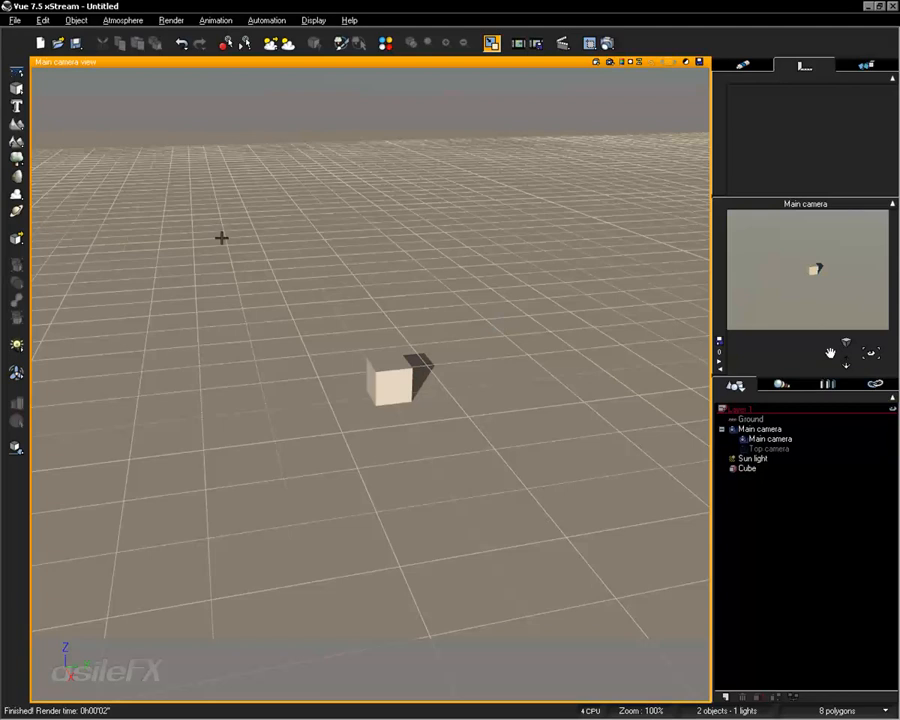
{"action": "scroll", "coordinate": [401, 400], "scroll_direction": "up", "scroll_amount": 3}
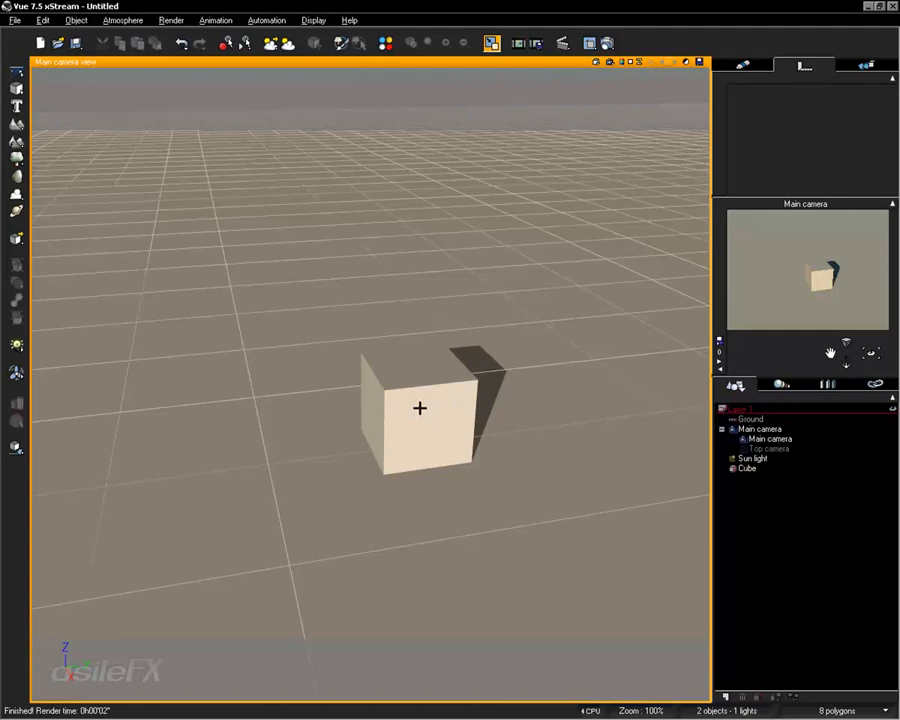
View the cube from ground level against the horizon and from elevated angles around it
{"action": "scroll", "coordinate": [424, 418], "scroll_direction": "down", "scroll_amount": 3}
{"action": "scroll", "coordinate": [440, 408], "scroll_direction": "up", "scroll_amount": 1}
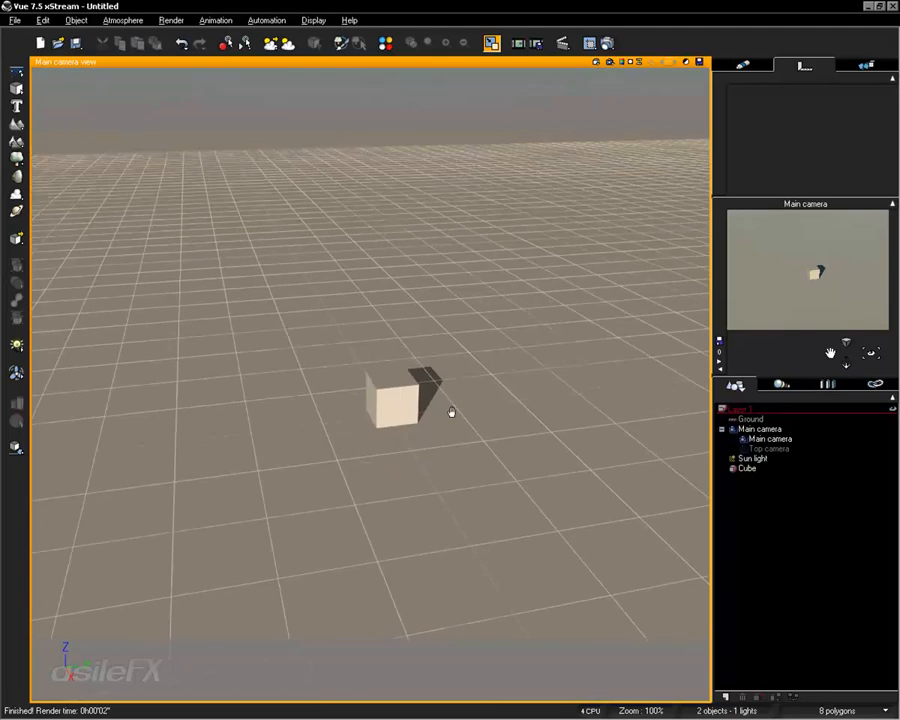
{"action": "right_click_drag", "start_coordinate": [450, 412], "coordinate": [448, 481]}
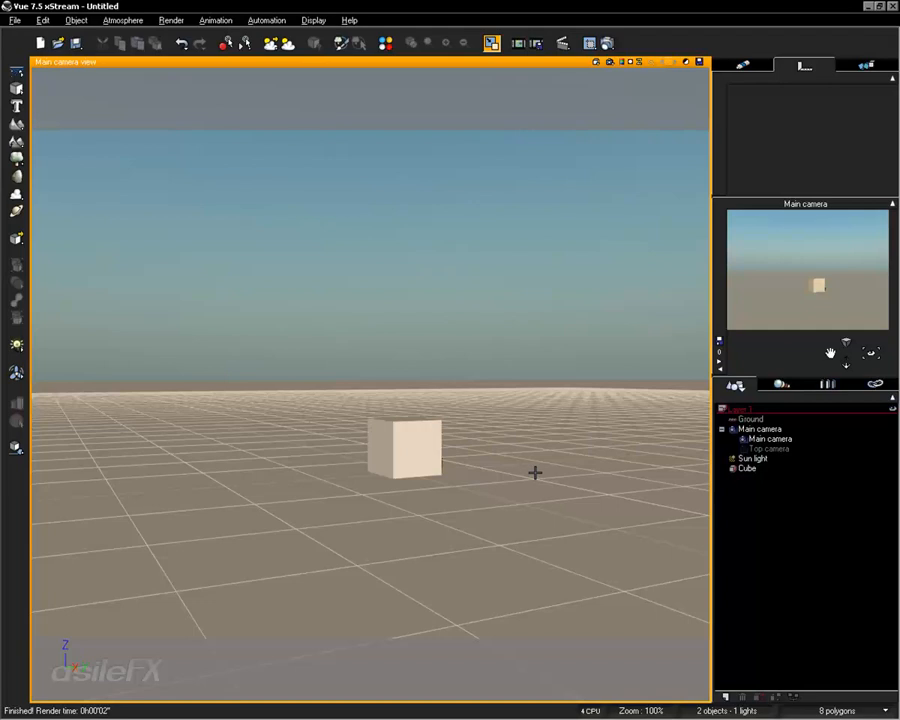
{"action": "right_click_drag", "start_coordinate": [544, 452], "coordinate": [500, 386]}
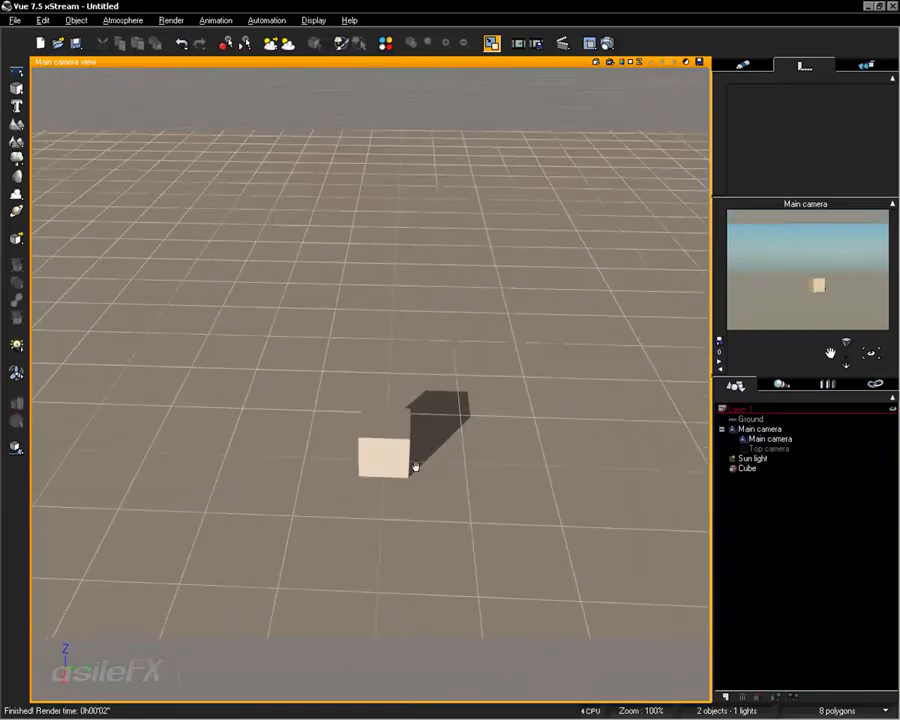
{"action": "right_click_drag", "start_coordinate": [416, 470], "coordinate": [546, 575]}
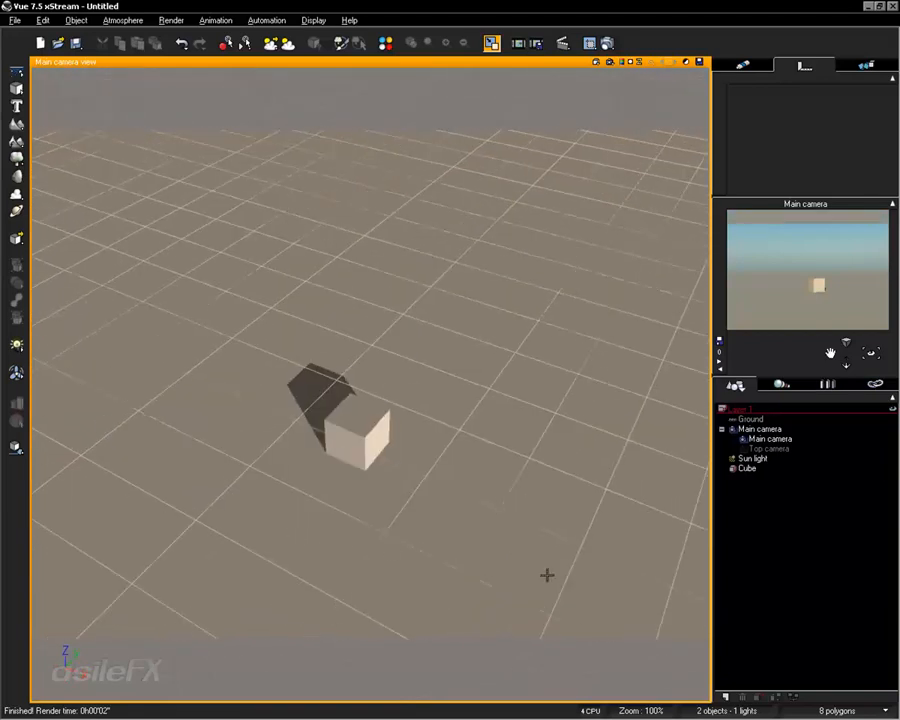
Open the main camera's function graph, move the Camera Orbiter node closer to the output nodes, and accept the Function Editor
{"action": "double_click", "coordinate": [767, 439]}
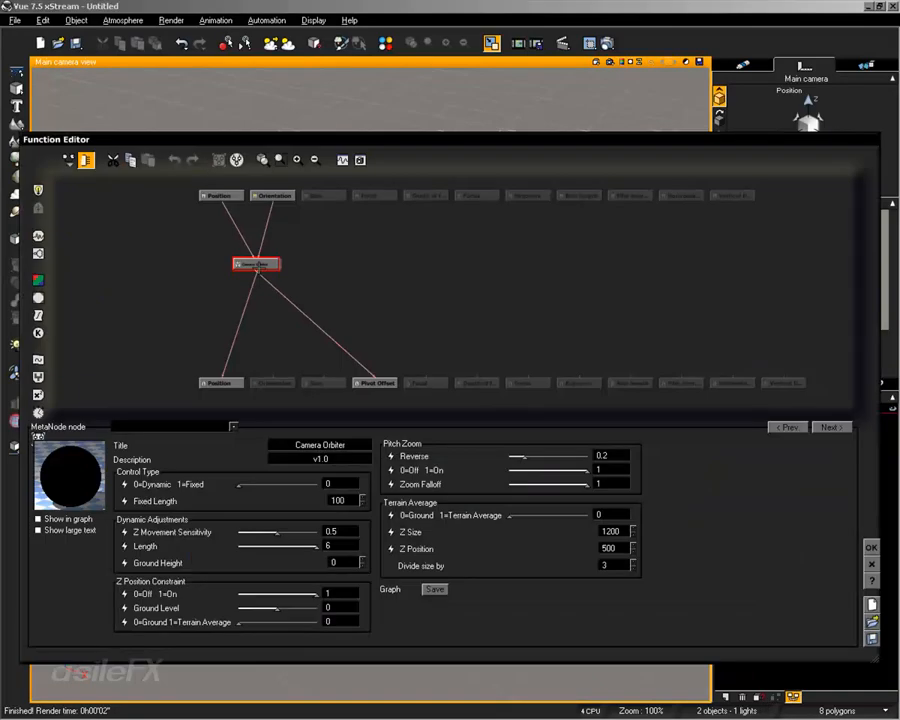
{"action": "left_click_drag", "start_coordinate": [255, 269], "coordinate": [249, 328]}
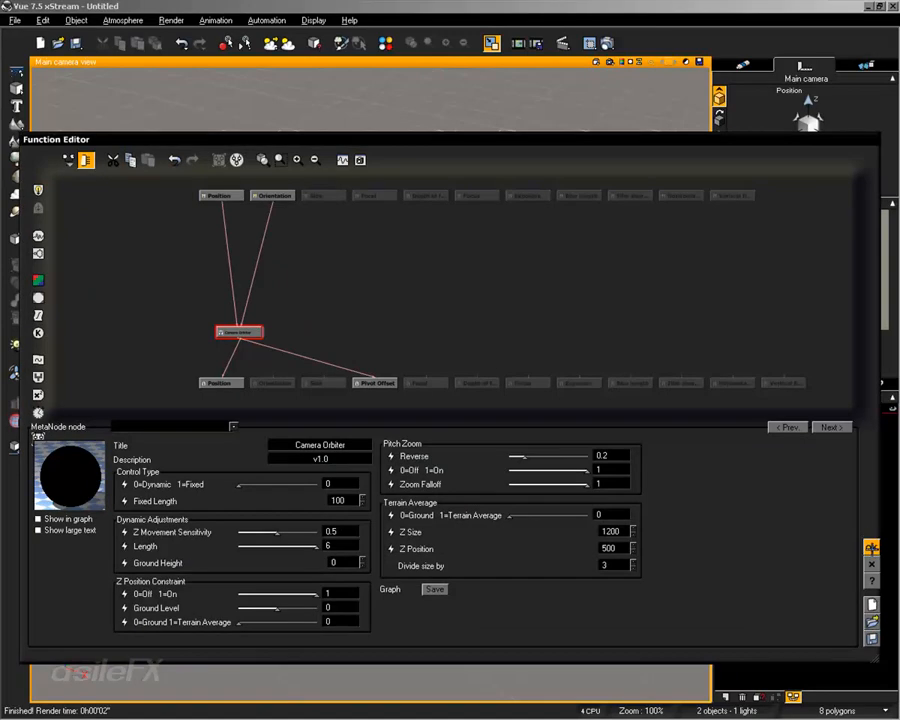
{"action": "left_click", "coordinate": [871, 547]}
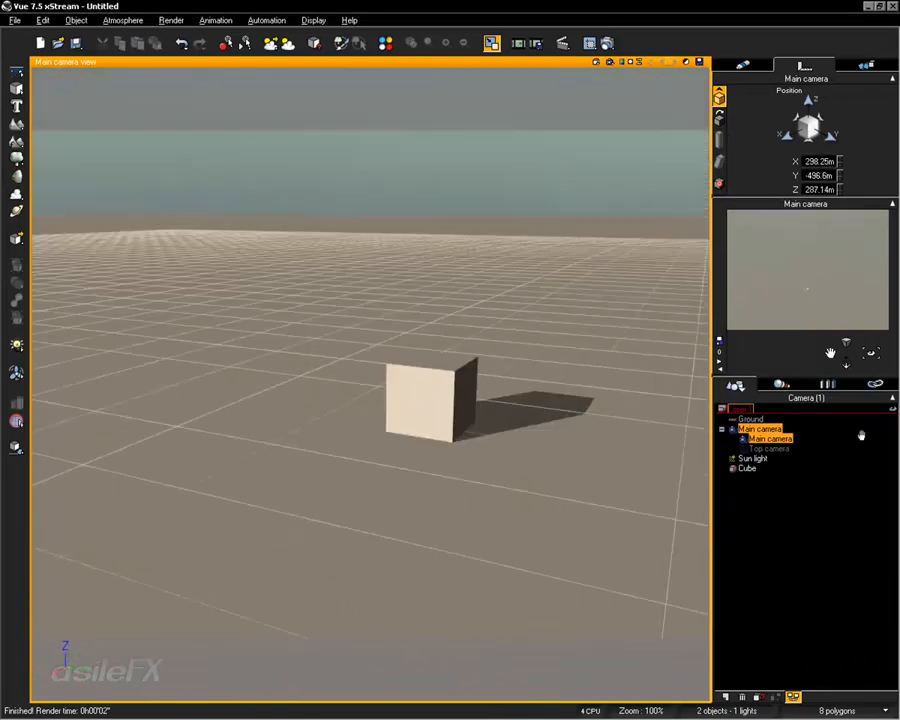
Lower the internal length unit in the Units & Coordinates options and apply the new setting to the current scene
{"action": "scroll", "coordinate": [264, 406], "scroll_direction": "down", "scroll_amount": 5}
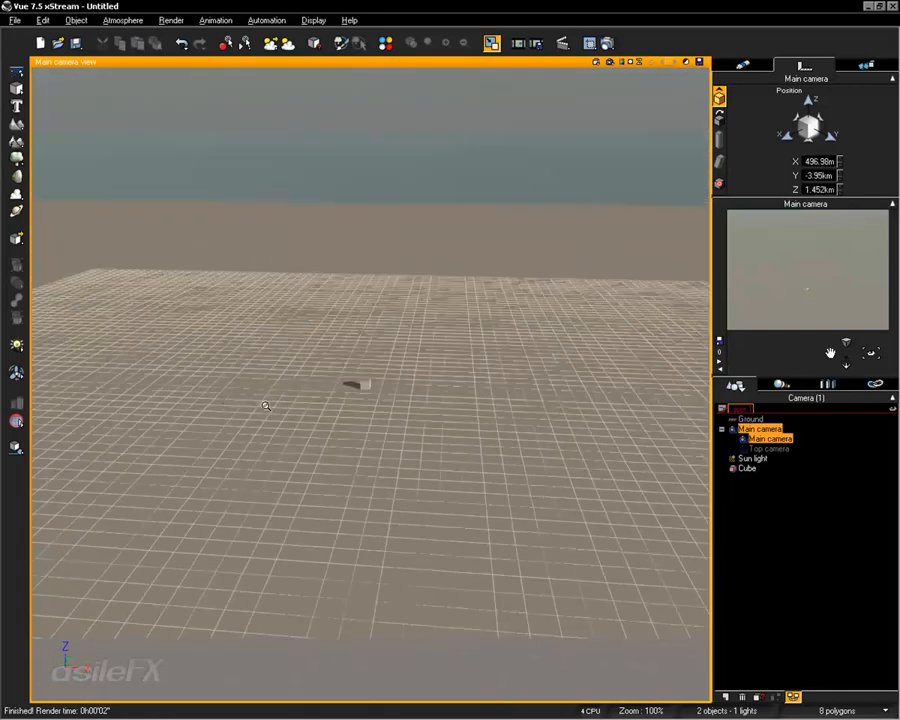
{"action": "middle_click_drag", "start_coordinate": [267, 404], "coordinate": [176, 409]}
{"action": "scroll", "coordinate": [178, 408], "scroll_direction": "up", "scroll_amount": 5}
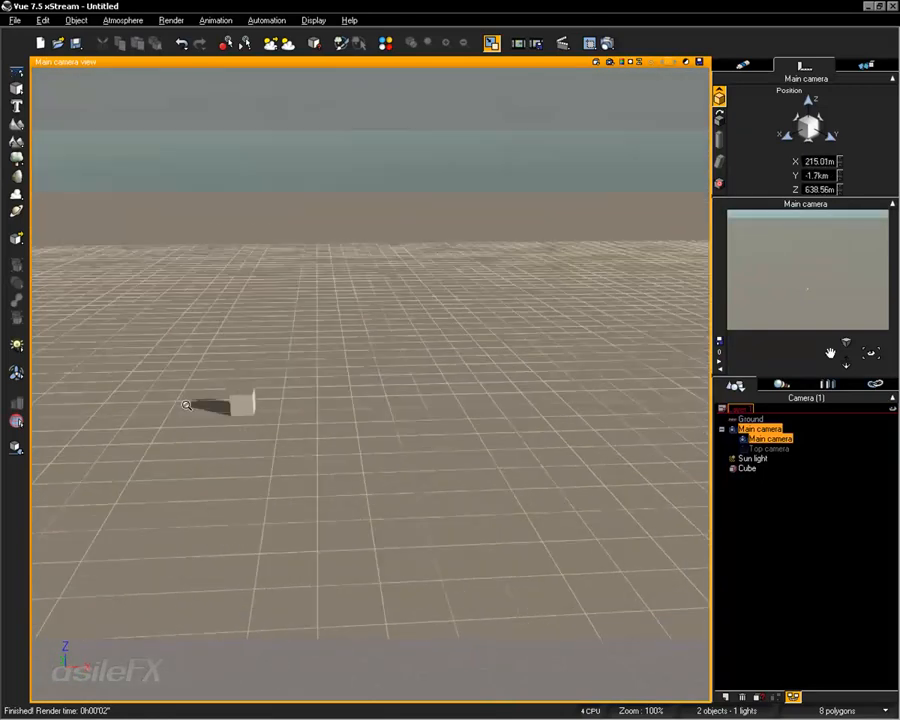
{"action": "scroll", "coordinate": [322, 409], "scroll_direction": "down", "scroll_amount": 1}
{"action": "left_click", "coordinate": [15, 20]}
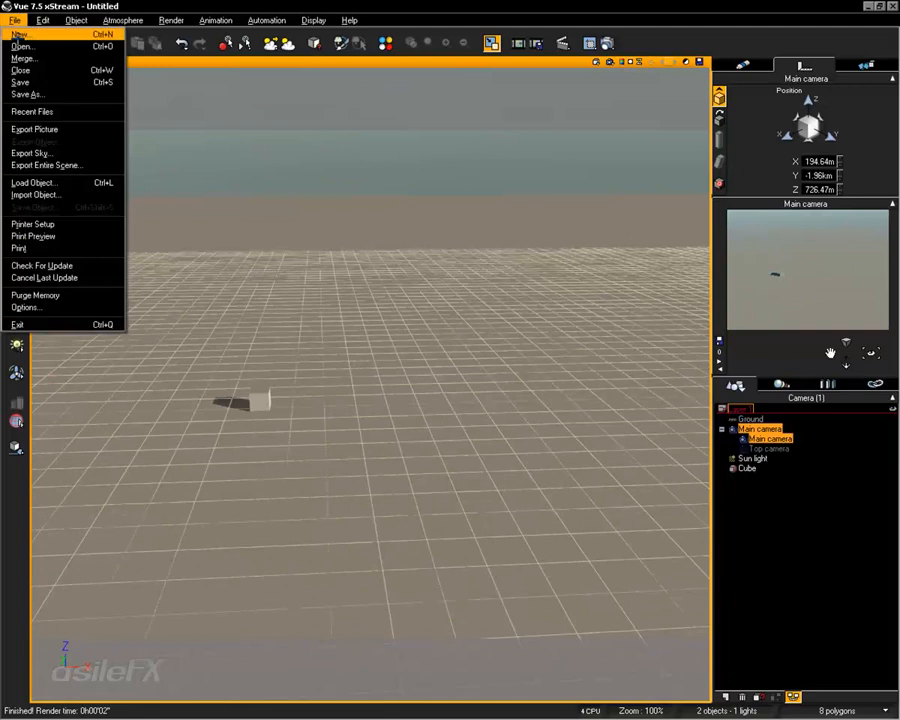
{"action": "left_click", "coordinate": [22, 304]}
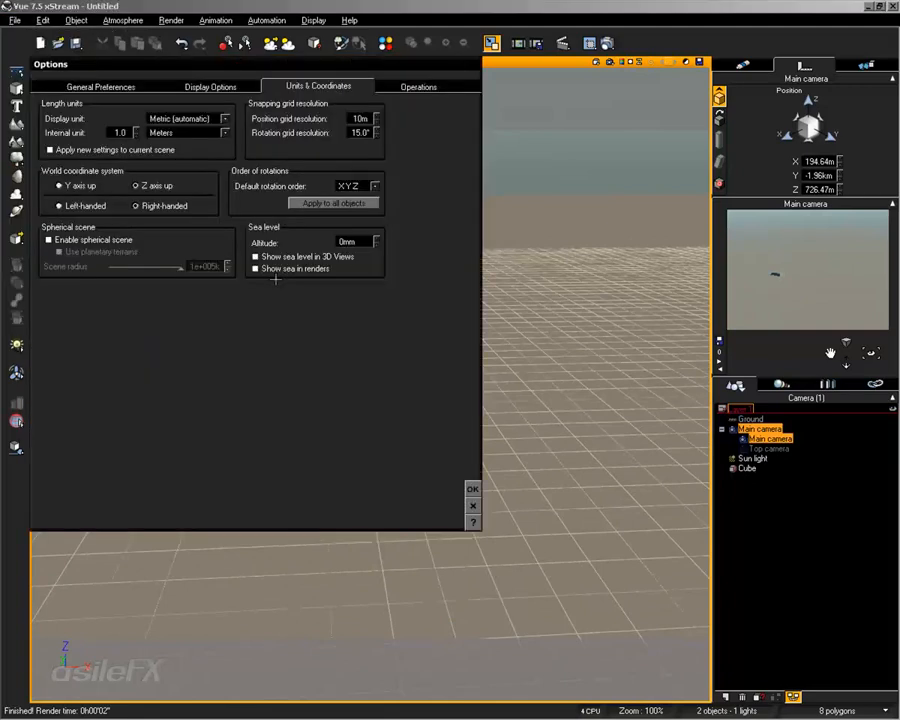
{"action": "double_click", "coordinate": [120, 132]}
{"action": "left_click", "coordinate": [472, 489]}
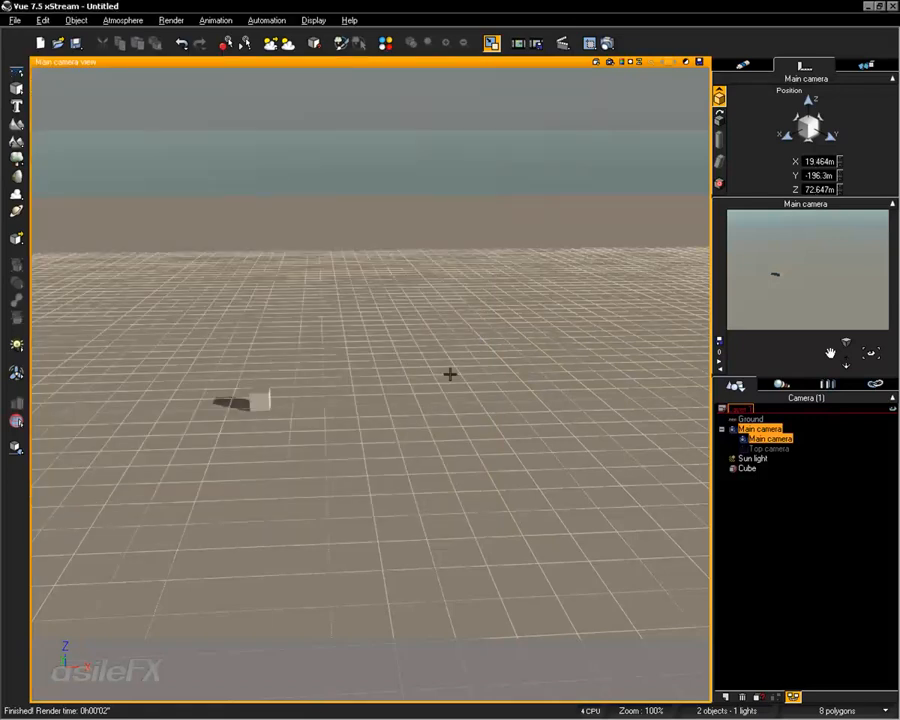
Close Vue without saving the scene, switch to CINEMA 4D, and create a new Vue scene there
{"action": "left_click", "coordinate": [892, 6]}
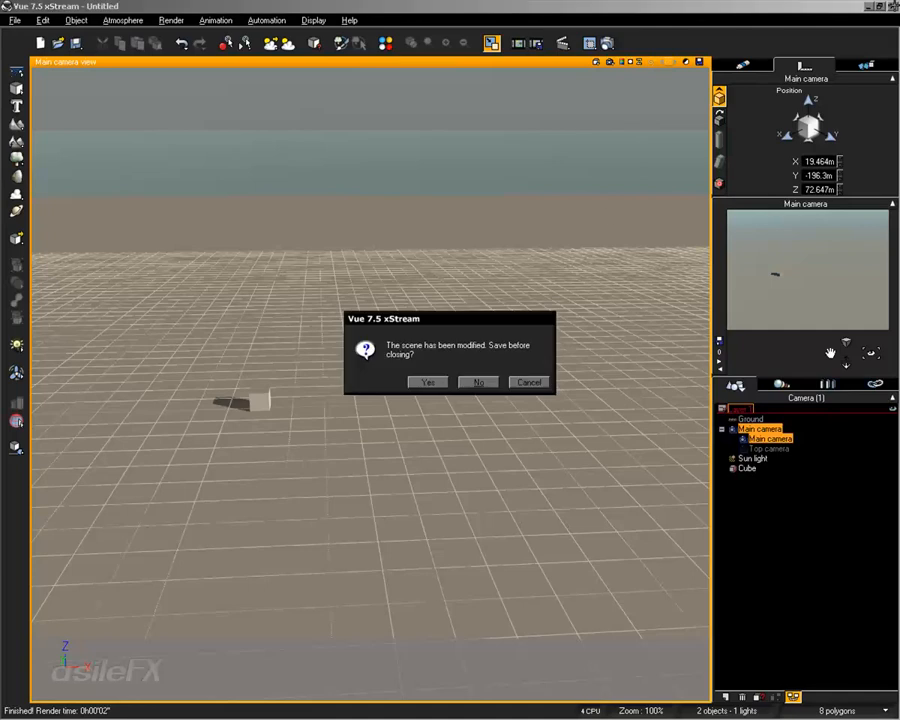
{"action": "left_click", "coordinate": [480, 436]}
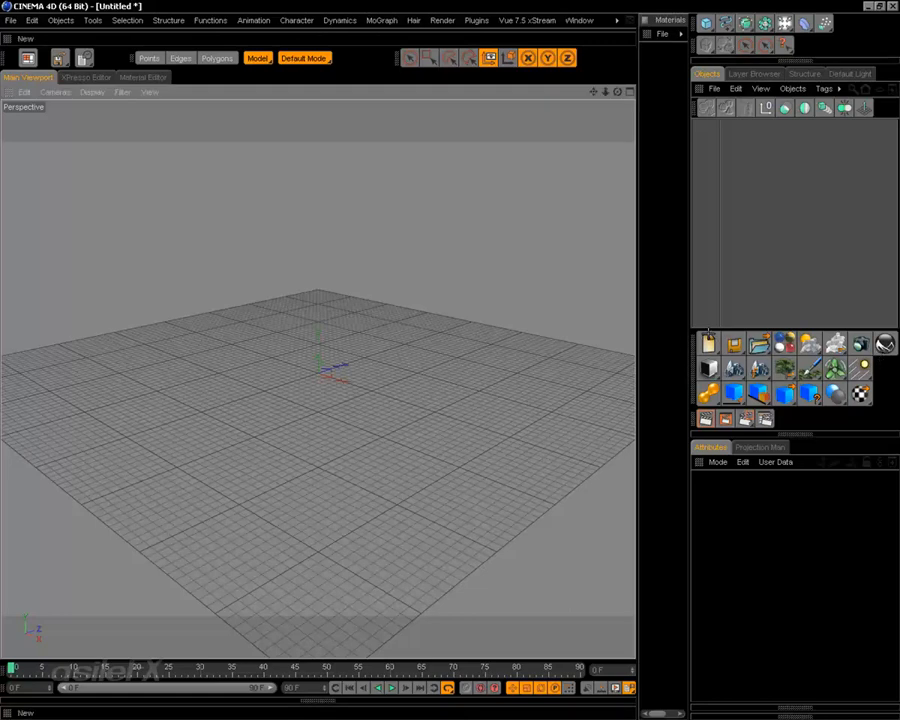
{"action": "left_click", "coordinate": [708, 343]}
{"action": "scroll", "coordinate": [497, 413], "scroll_direction": "up", "scroll_amount": 5}
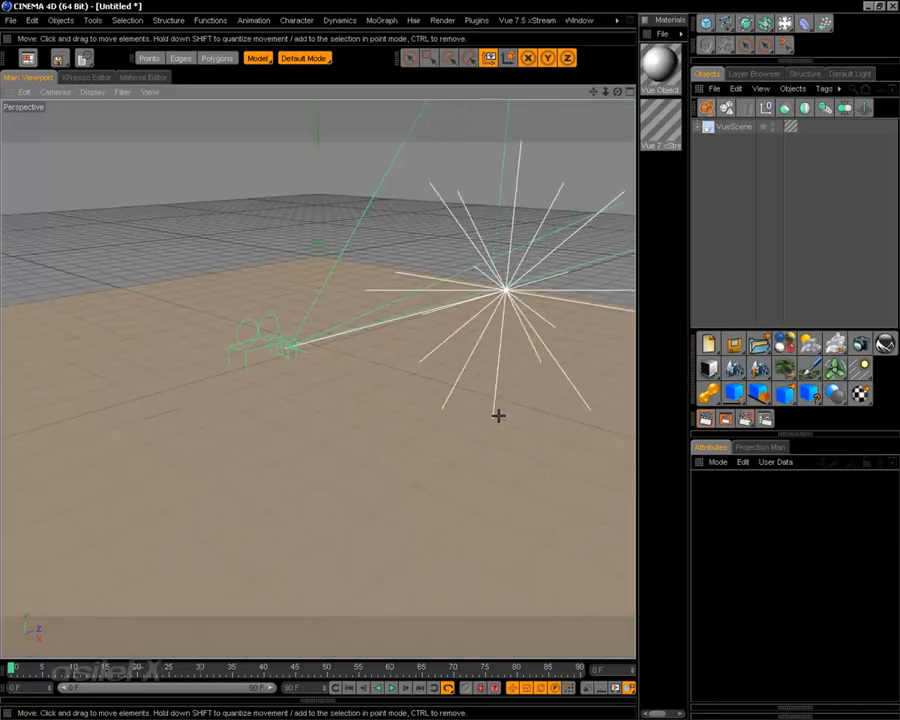
{"action": "mouse_move", "coordinate": [460, 384]}
{"action": "left_mouse_down", "text": "alt"}
{"action": "mouse_move", "coordinate": [515, 415]}
{"action": "mouse_move", "coordinate": [472, 385]}
{"action": "left_mouse_up", "text": "alt"}
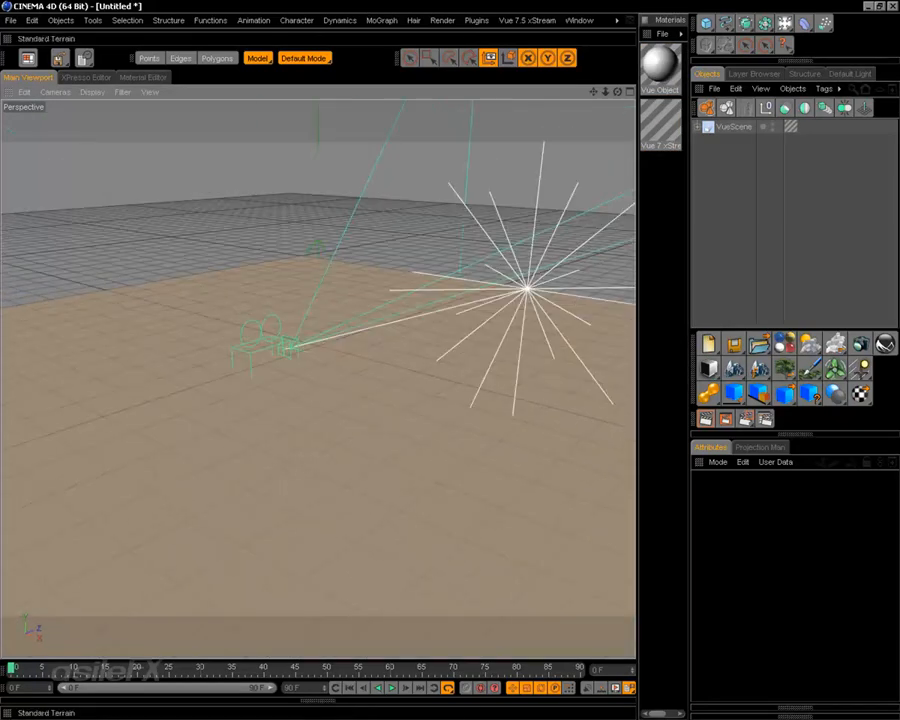
Check the Vue 7 xStream options and set the Basic Units to Centimeter in the preferences
{"action": "left_click", "coordinate": [885, 343]}
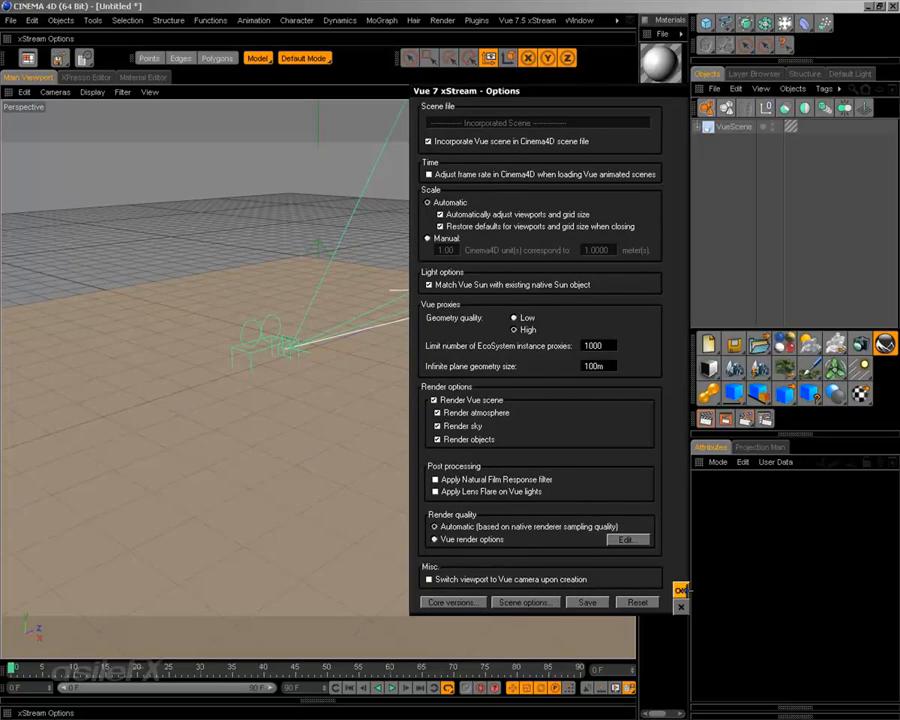
{"action": "key", "text": "Return"}
{"action": "left_click", "coordinate": [10, 20]}
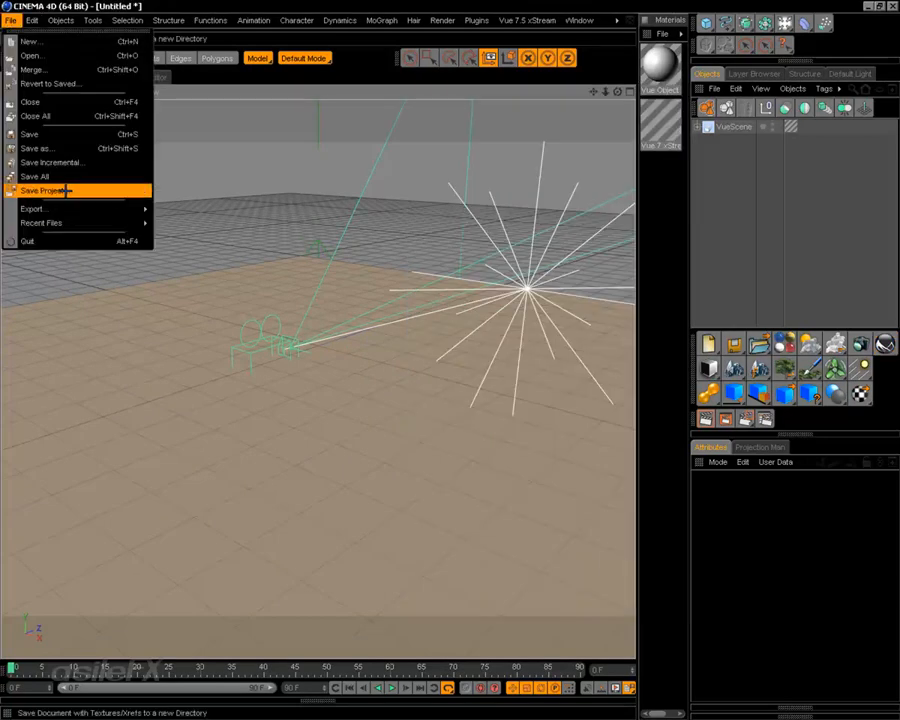
{"action": "mouse_move", "coordinate": [33, 20]}
{"action": "left_click", "coordinate": [66, 283]}
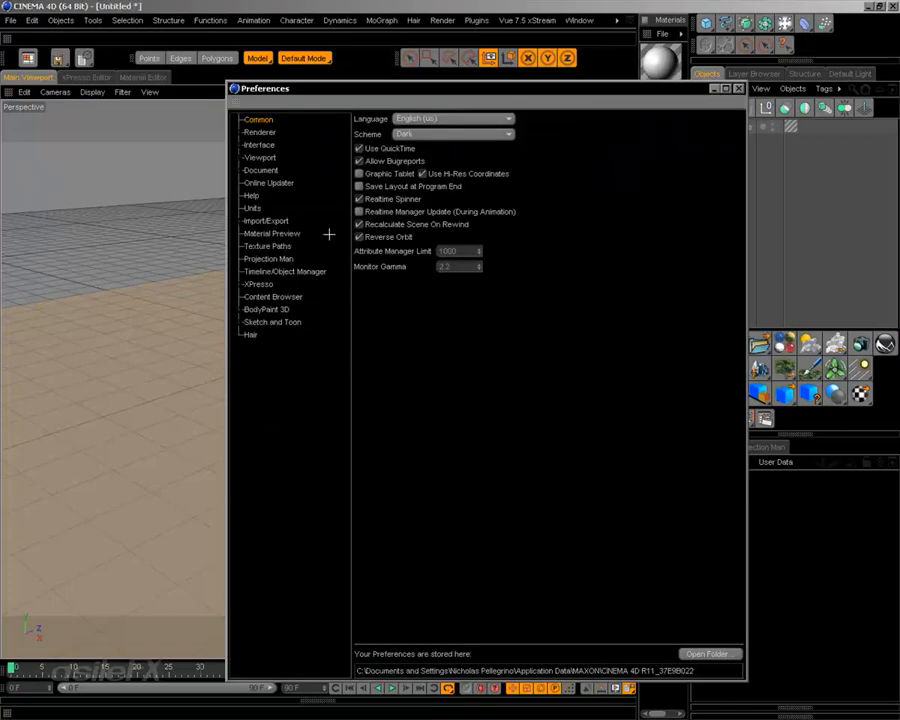
{"action": "left_click", "coordinate": [252, 208]}
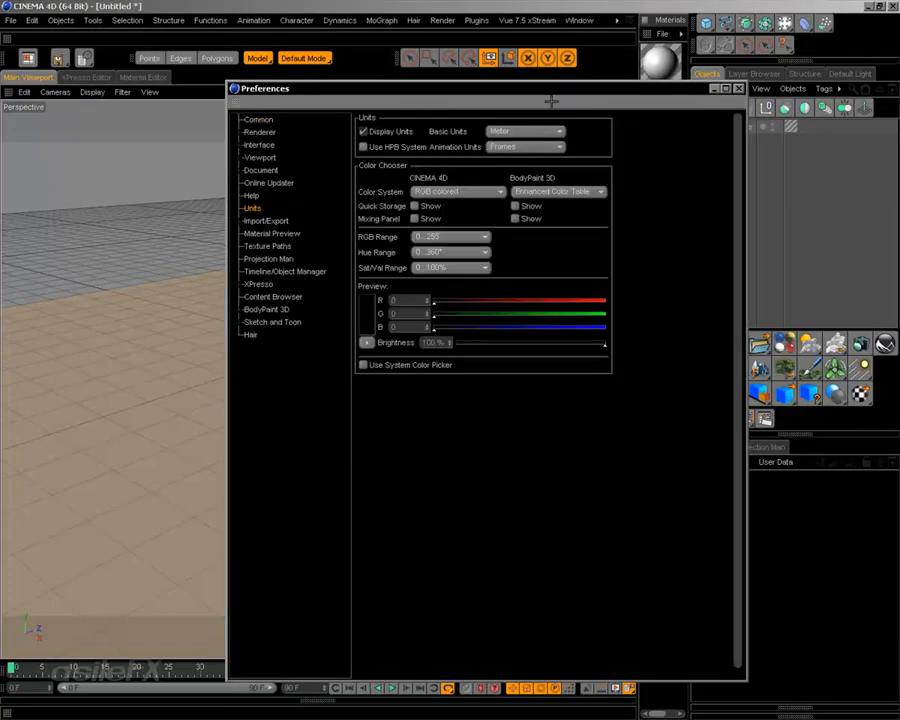
{"action": "left_click_drag", "start_coordinate": [548, 89], "coordinate": [375, 79]}
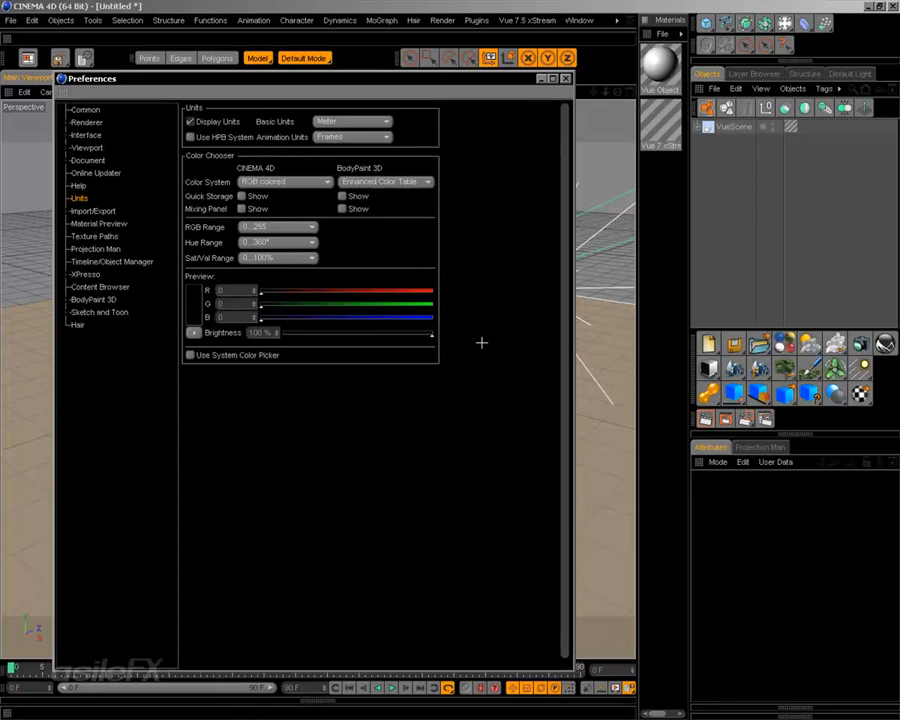
{"action": "left_click", "coordinate": [352, 121]}
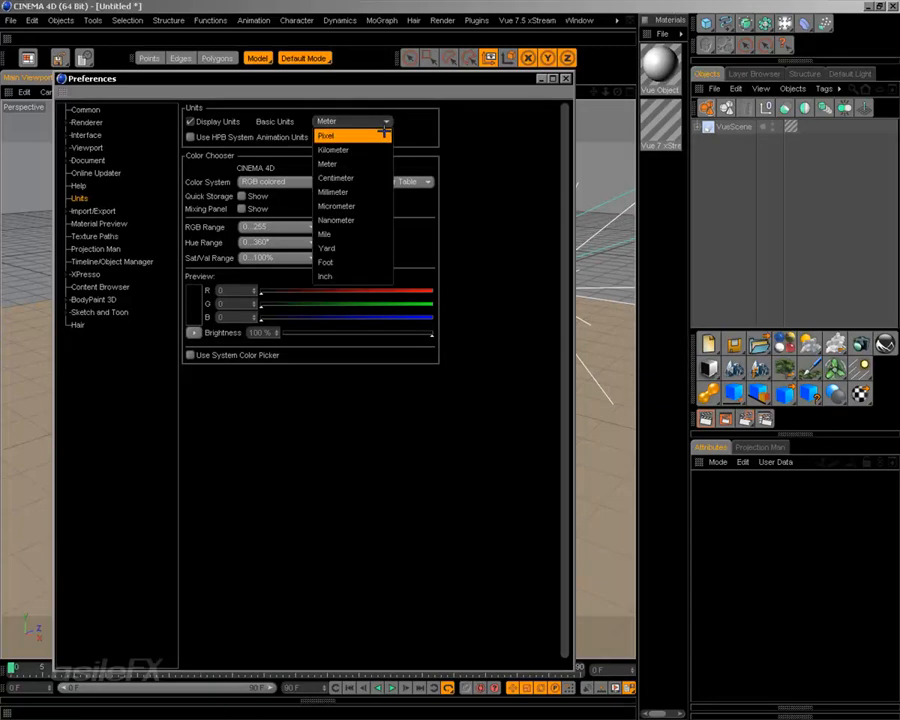
{"action": "left_click", "coordinate": [350, 176]}
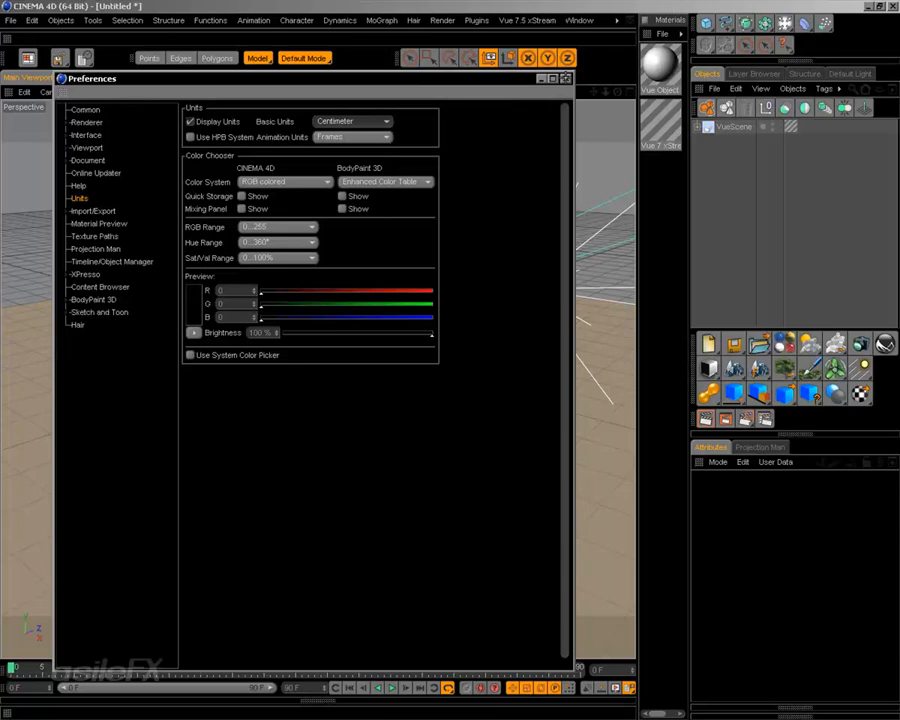
{"action": "left_click", "coordinate": [565, 78]}
Compare the Vue ground plane and main camera with the native grid from several angles and distances
{"action": "scroll", "coordinate": [490, 333], "scroll_direction": "down", "scroll_amount": 5}
{"action": "scroll", "coordinate": [482, 346], "scroll_direction": "up", "scroll_amount": 1}
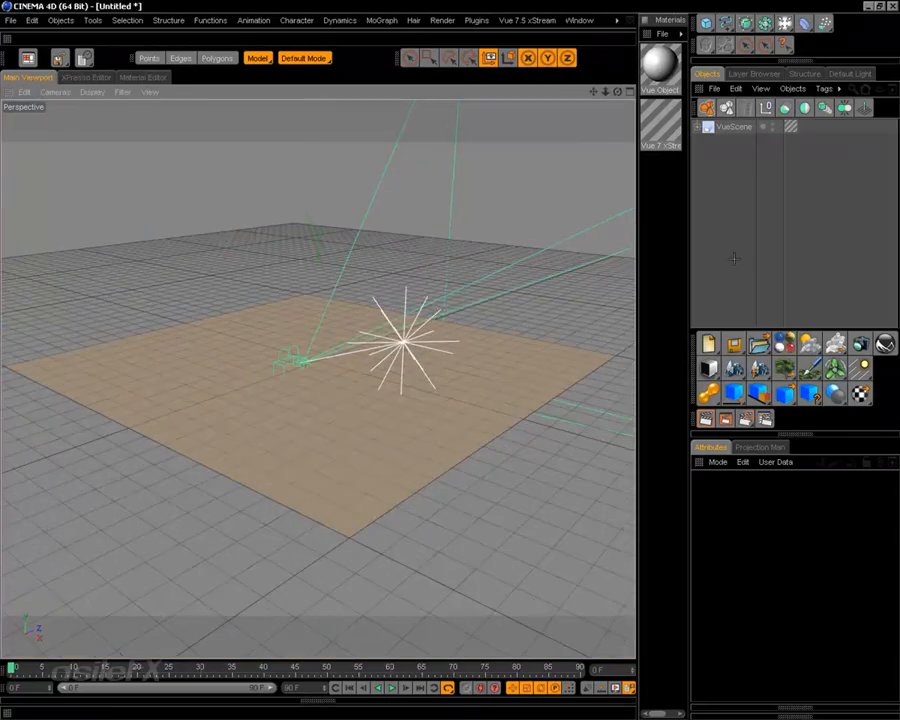
{"action": "scroll", "coordinate": [524, 281], "scroll_direction": "up", "scroll_amount": 6}
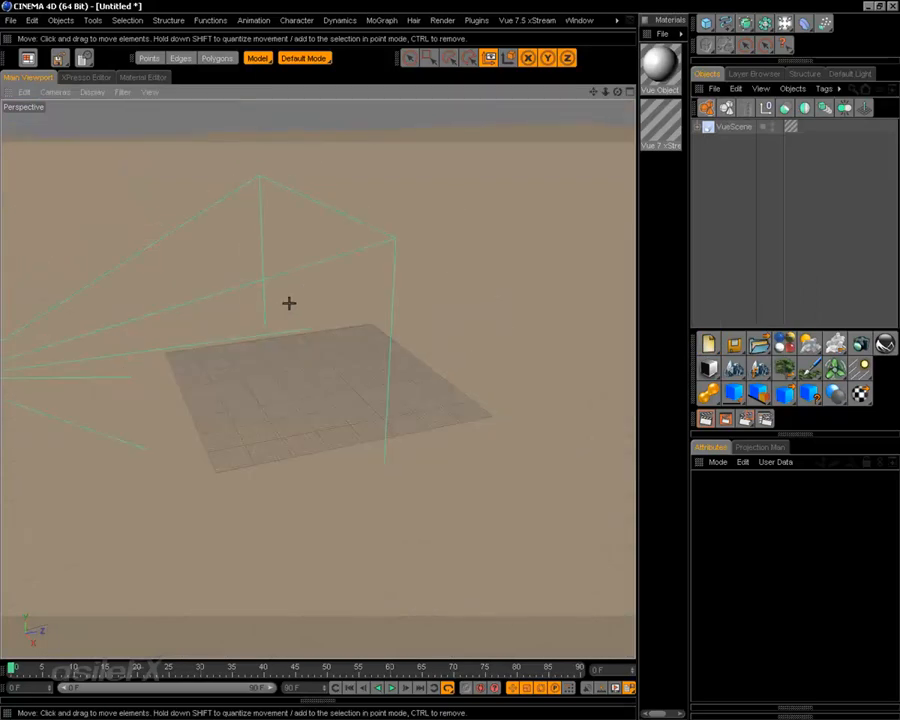
{"action": "left_click_drag", "start_coordinate": [283, 305], "coordinate": [310, 262], "text": "alt"}
{"action": "right_click_drag", "start_coordinate": [357, 333], "coordinate": [420, 333], "text": "alt"}
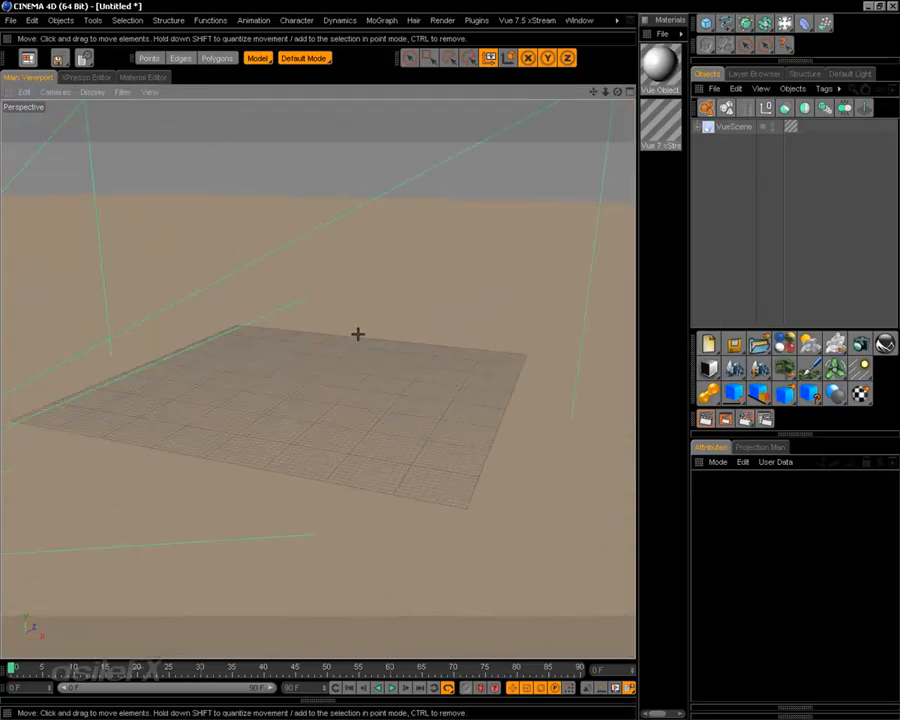
{"action": "middle_click_drag", "start_coordinate": [303, 352], "coordinate": [328, 390], "text": "alt"}
{"action": "left_click_drag", "start_coordinate": [328, 390], "coordinate": [287, 370], "text": "alt"}
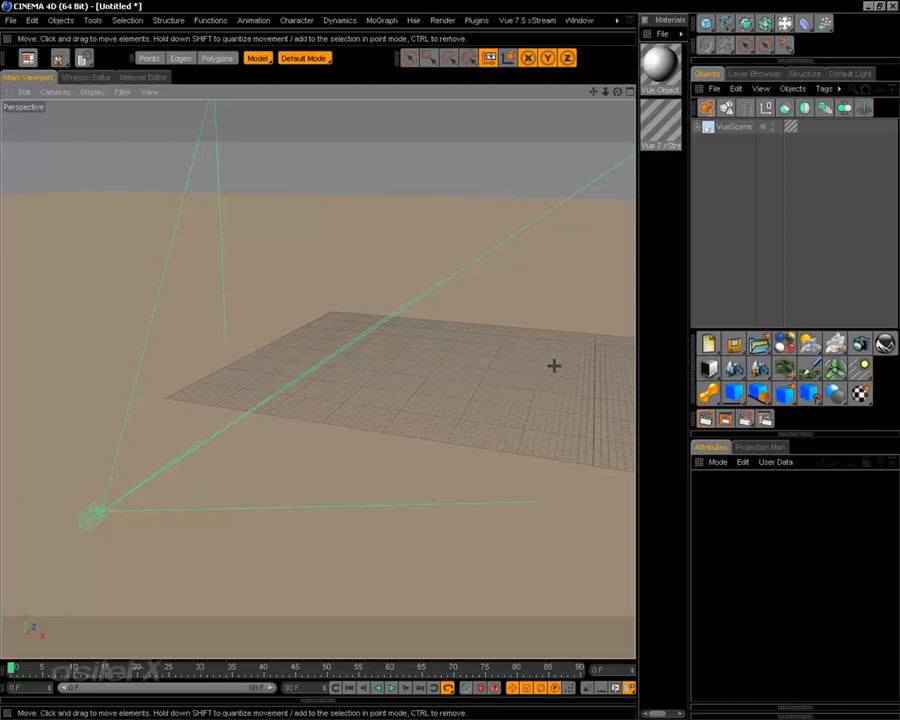
{"action": "left_click_drag", "start_coordinate": [550, 354], "coordinate": [550, 440], "text": "alt"}
{"action": "left_click_drag", "start_coordinate": [528, 300], "coordinate": [530, 336], "text": "alt"}
{"action": "scroll", "coordinate": [526, 345], "scroll_direction": "down", "scroll_amount": 2}
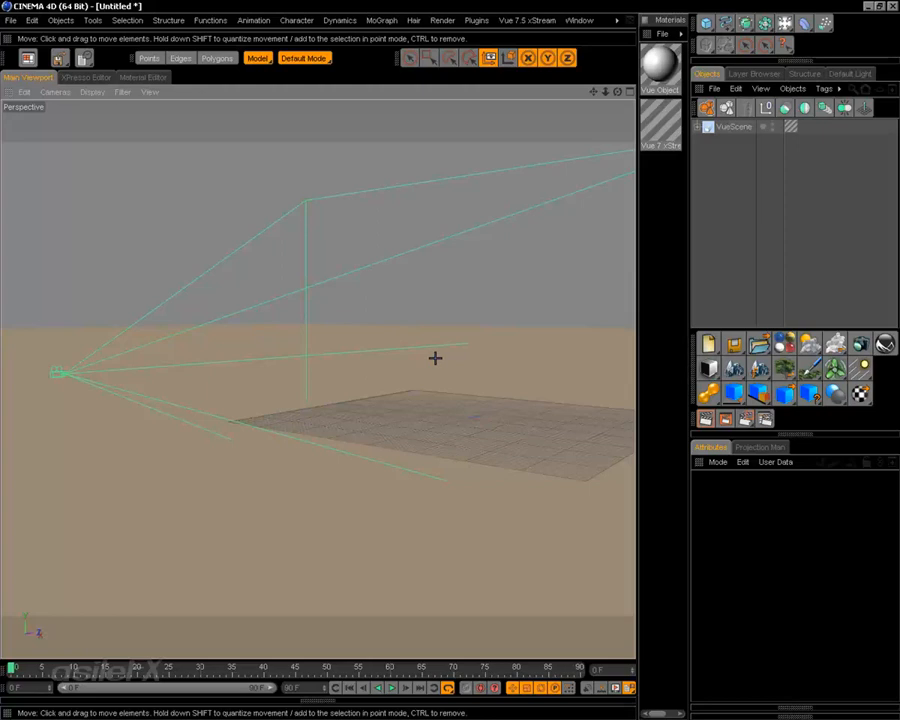
{"action": "left_click_drag", "start_coordinate": [458, 374], "coordinate": [510, 402], "text": "alt"}
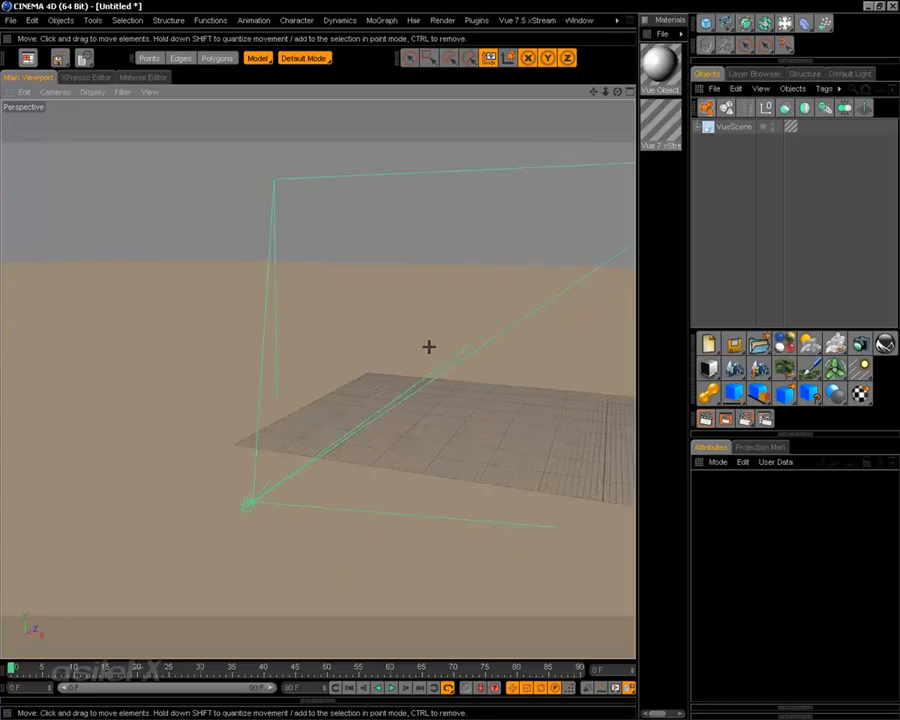
{"action": "middle_click_drag", "start_coordinate": [470, 362], "coordinate": [422, 350], "text": "alt"}
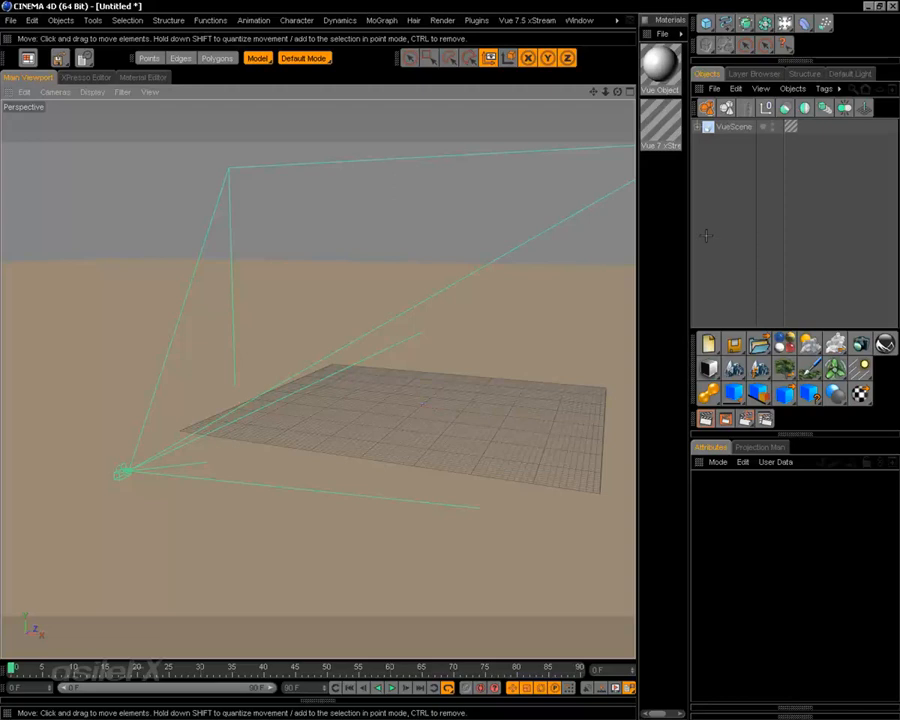
Expand the VueScene hierarchy and review the scale and proxy settings in the Vue 7 xStream options
{"action": "left_click", "coordinate": [733, 127]}
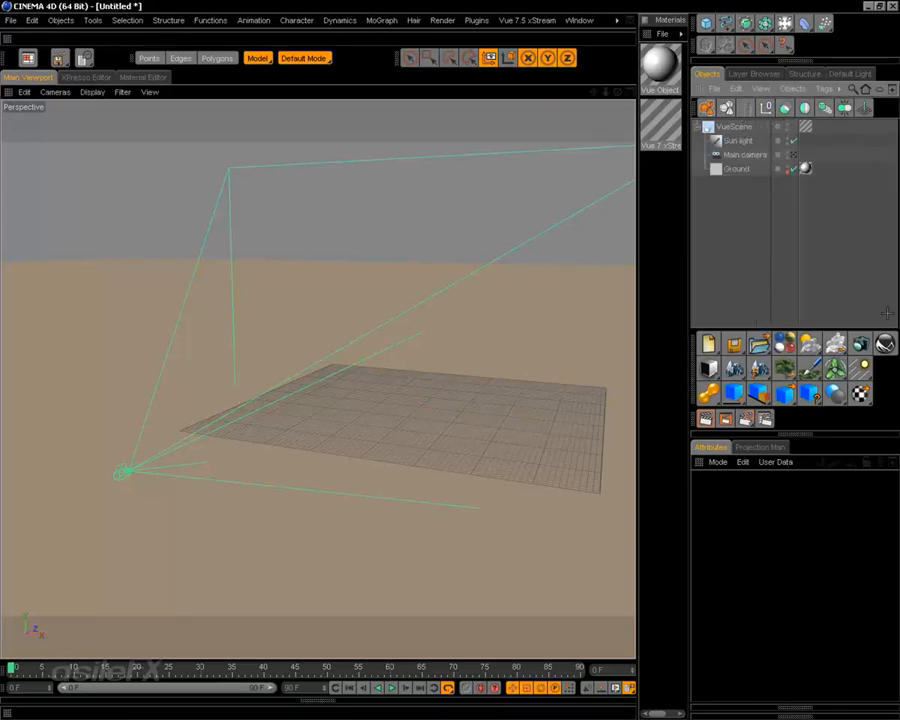
{"action": "left_click", "coordinate": [885, 343]}
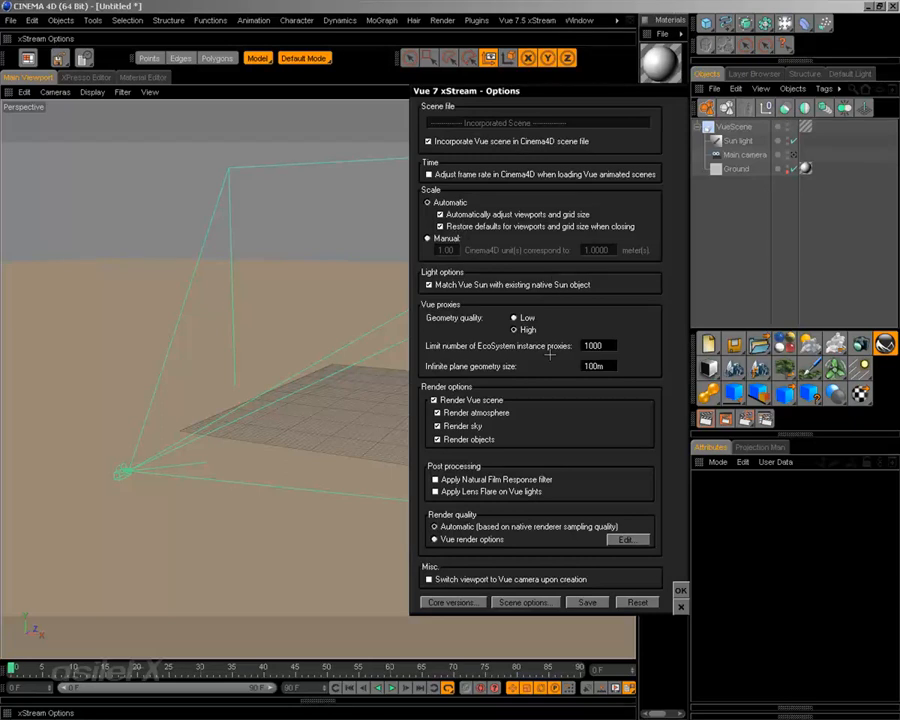
{"action": "left_click", "coordinate": [680, 590]}
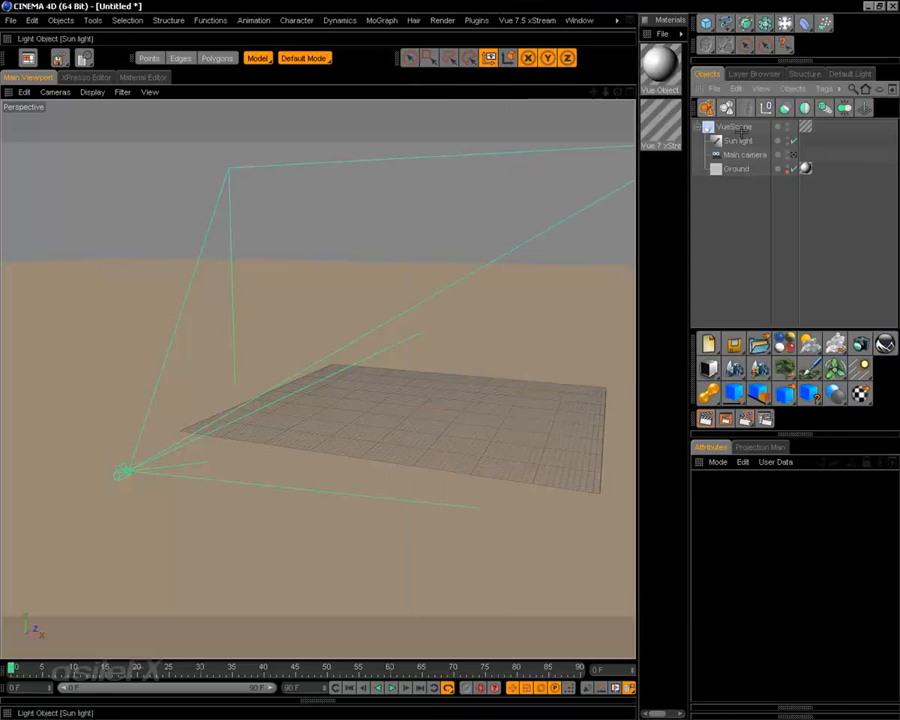
Try to scale the whole VueScene down uniformly, and undo the scaling
{"action": "left_click", "coordinate": [530, 345]}
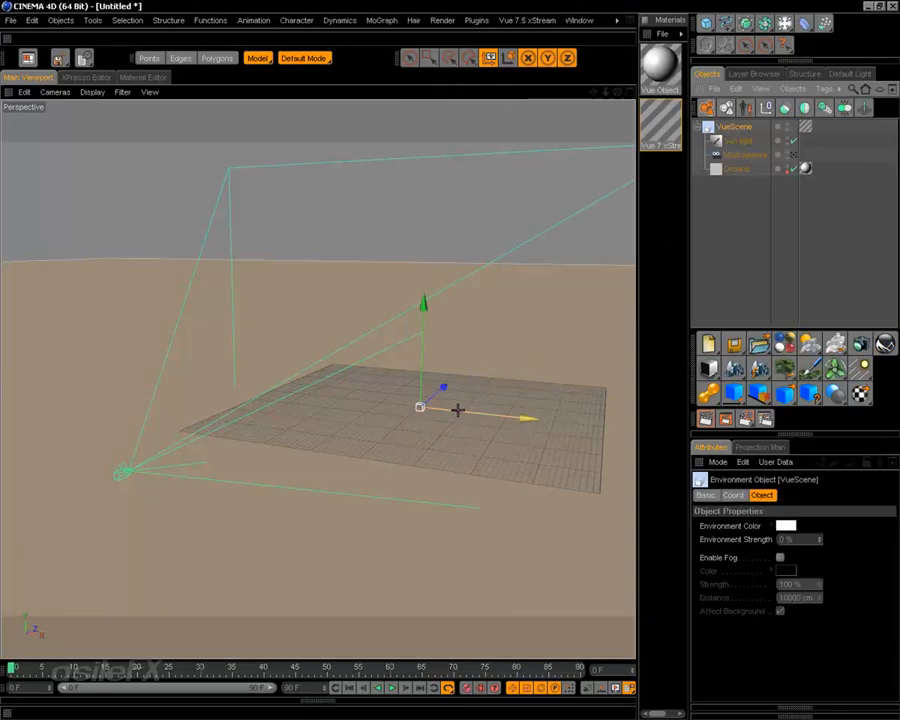
{"action": "key", "text": "r"}
{"action": "key", "text": "t"}
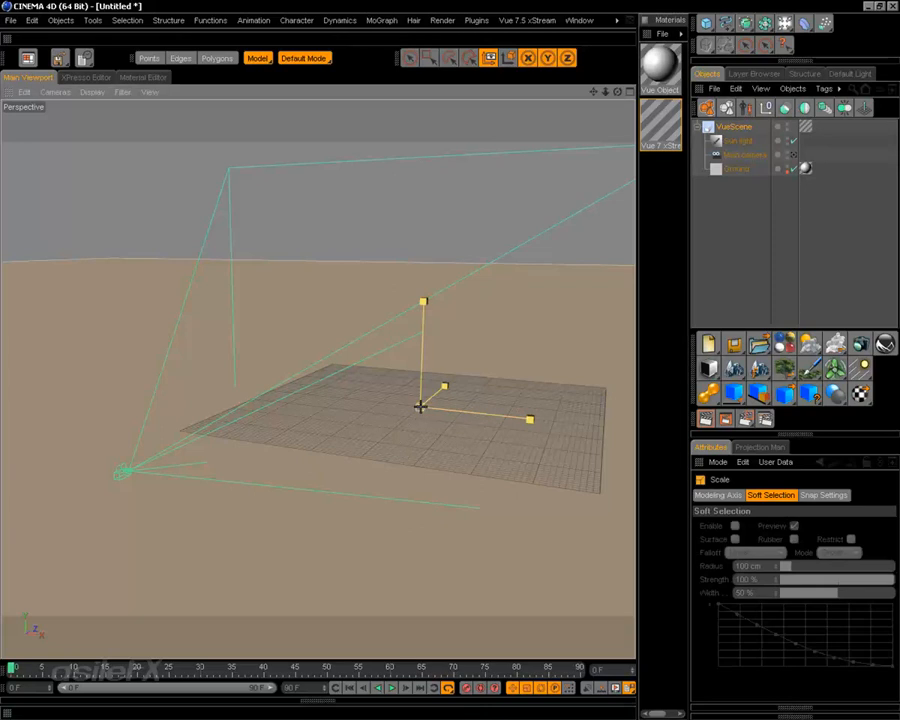
{"action": "left_click_drag", "start_coordinate": [420, 407], "coordinate": [357, 407]}
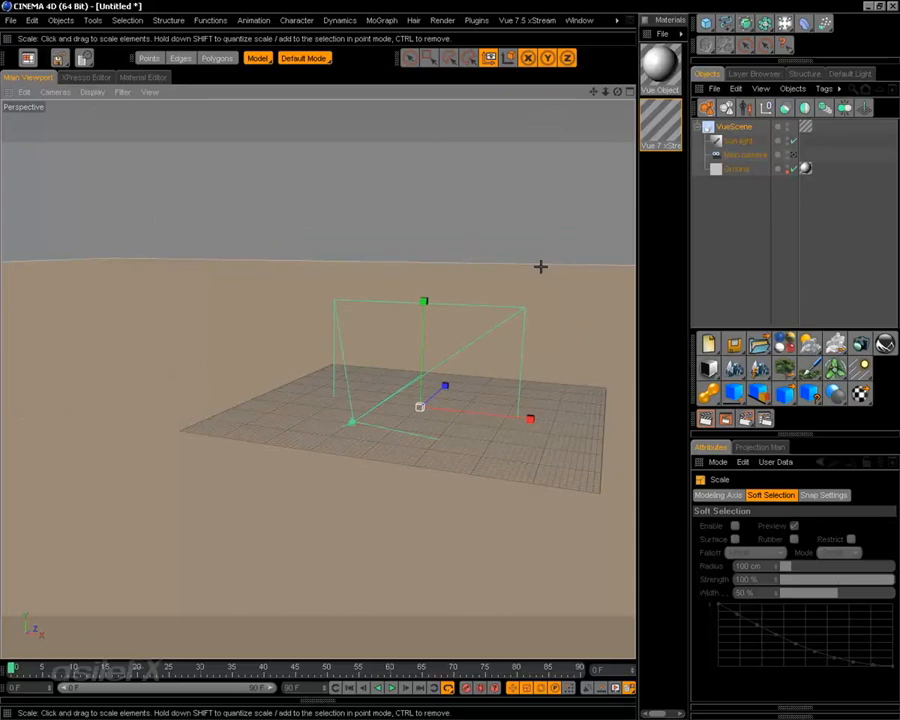
{"action": "key", "text": "ctrl+z"}
{"action": "left_click", "coordinate": [763, 257]}
Look through the Main camera and examine the Vue ground plane against the native grid from several angles
{"action": "left_click_drag", "start_coordinate": [600, 338], "coordinate": [565, 374], "text": "alt"}
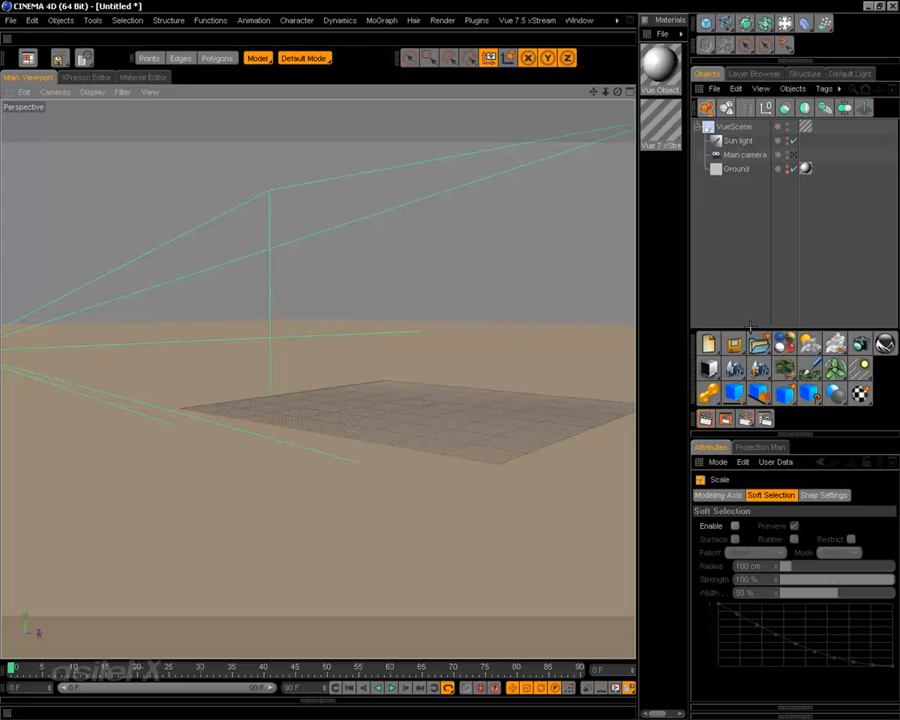
{"action": "left_click_drag", "start_coordinate": [420, 330], "coordinate": [386, 244], "text": "alt"}
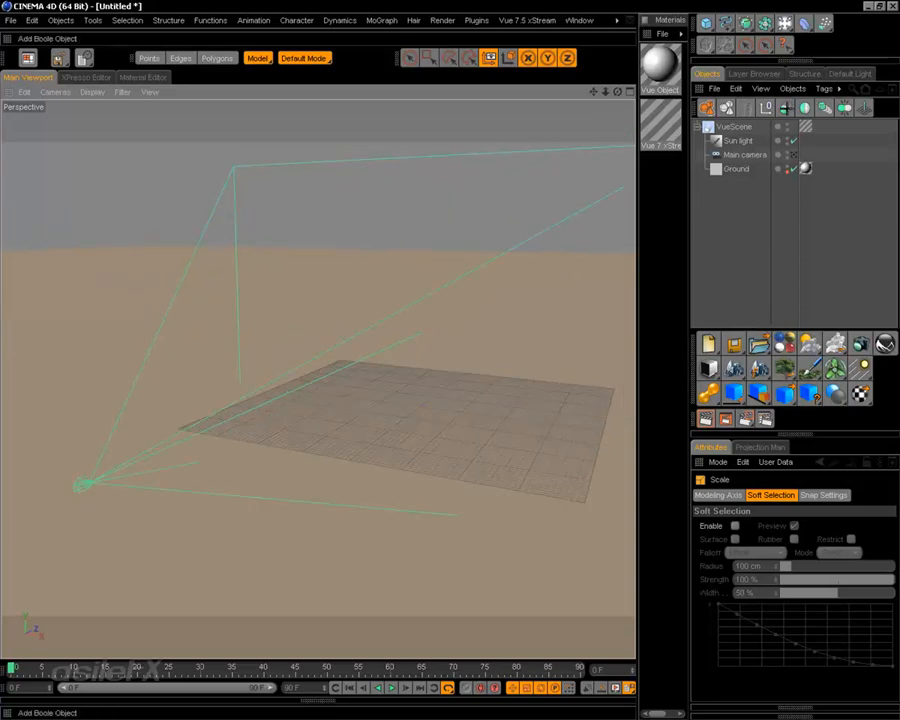
{"action": "left_click", "coordinate": [793, 154]}
{"action": "scroll", "coordinate": [473, 482], "scroll_direction": "up", "scroll_amount": 5}
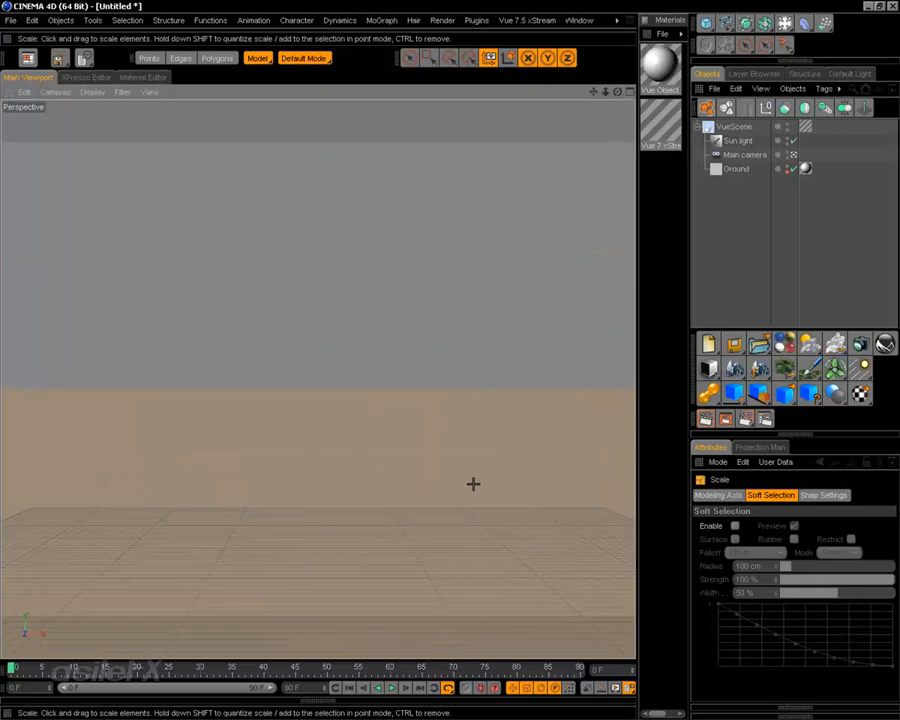
{"action": "middle_click_drag", "start_coordinate": [472, 482], "coordinate": [472, 400], "text": "alt"}
{"action": "left_click_drag", "start_coordinate": [472, 482], "coordinate": [472, 520], "text": "alt"}
{"action": "left_click_drag", "start_coordinate": [500, 440], "coordinate": [500, 400], "text": "alt"}
{"action": "mouse_move", "coordinate": [490, 462]}
{"action": "left_mouse_down", "text": "alt"}
{"action": "mouse_move", "coordinate": [490, 445]}
{"action": "mouse_move", "coordinate": [490, 462]}
{"action": "mouse_move", "coordinate": [476, 462]}
{"action": "left_mouse_up", "text": "alt"}
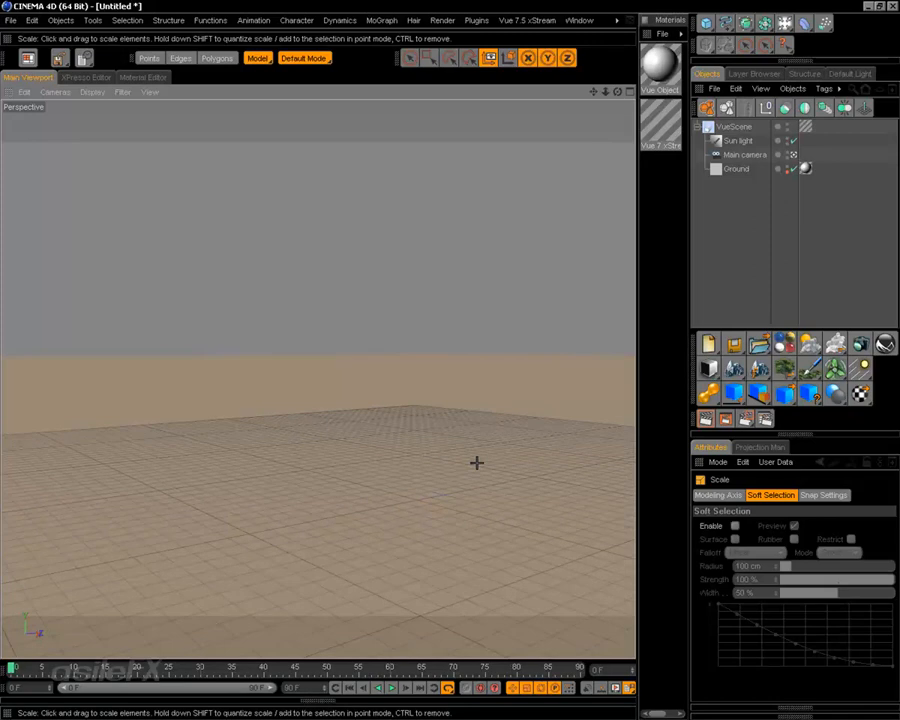
{"action": "left_click_drag", "start_coordinate": [476, 460], "coordinate": [497, 470], "text": "alt"}
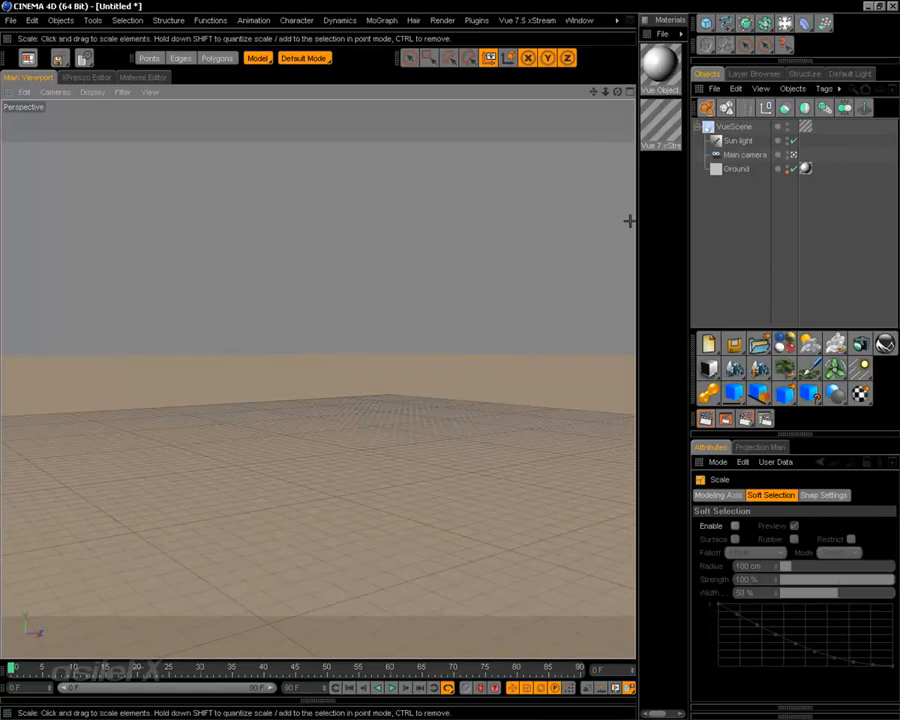
{"action": "left_click_drag", "start_coordinate": [552, 365], "coordinate": [552, 367], "text": "alt"}
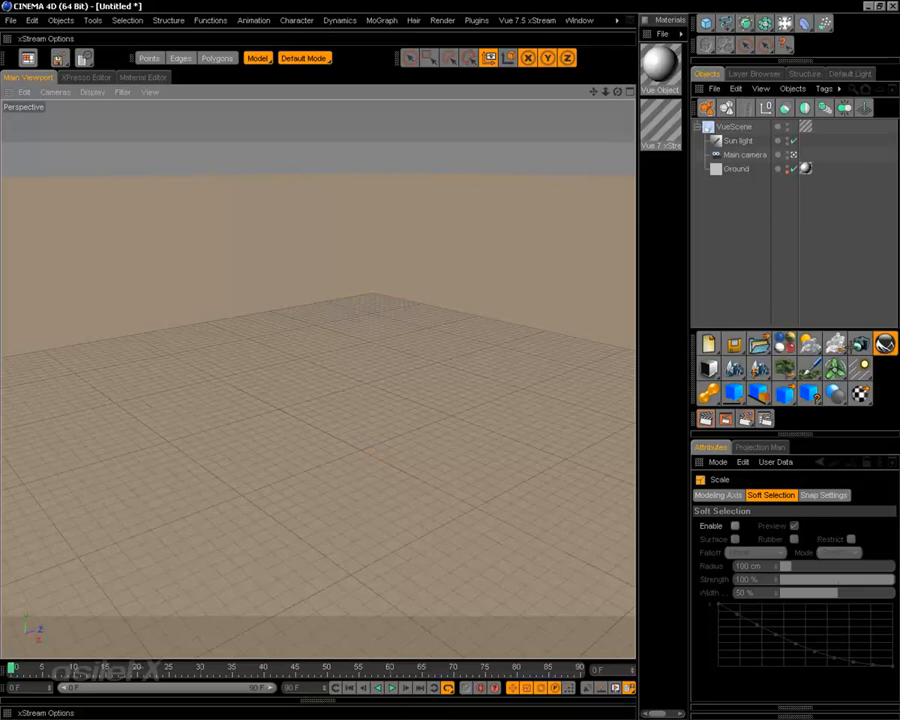
Open and confirm the Vue 7 xStream options, and inspect the scene's ground, cameras and grid from farther away
{"action": "left_click", "coordinate": [885, 344]}
{"action": "left_click", "coordinate": [680, 590]}
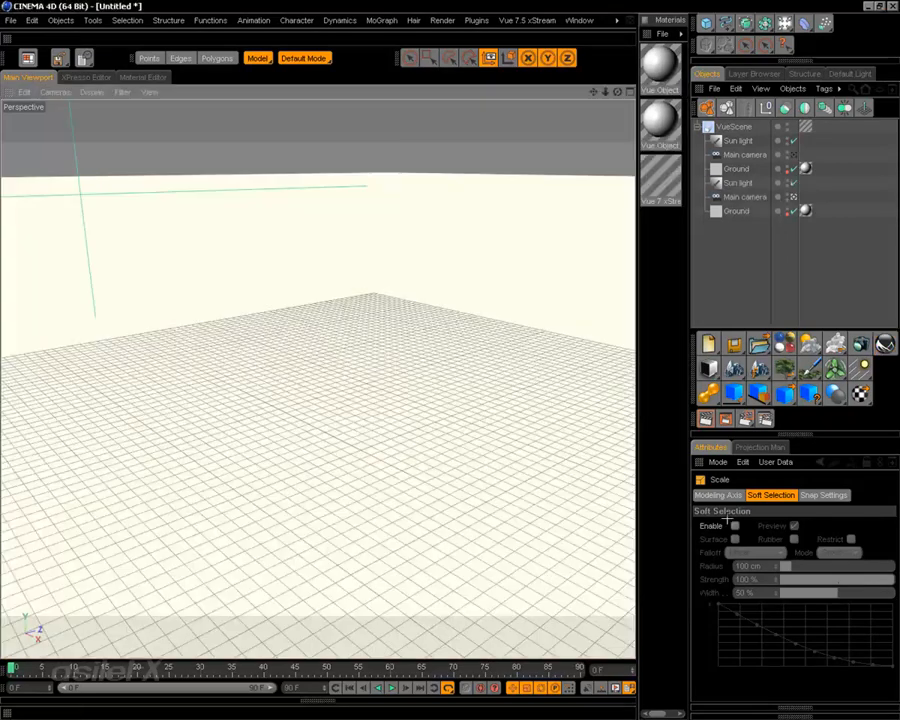
{"action": "left_click_drag", "start_coordinate": [557, 445], "coordinate": [557, 402], "text": "alt"}
{"action": "scroll", "coordinate": [488, 437], "scroll_direction": "down", "scroll_amount": 10}
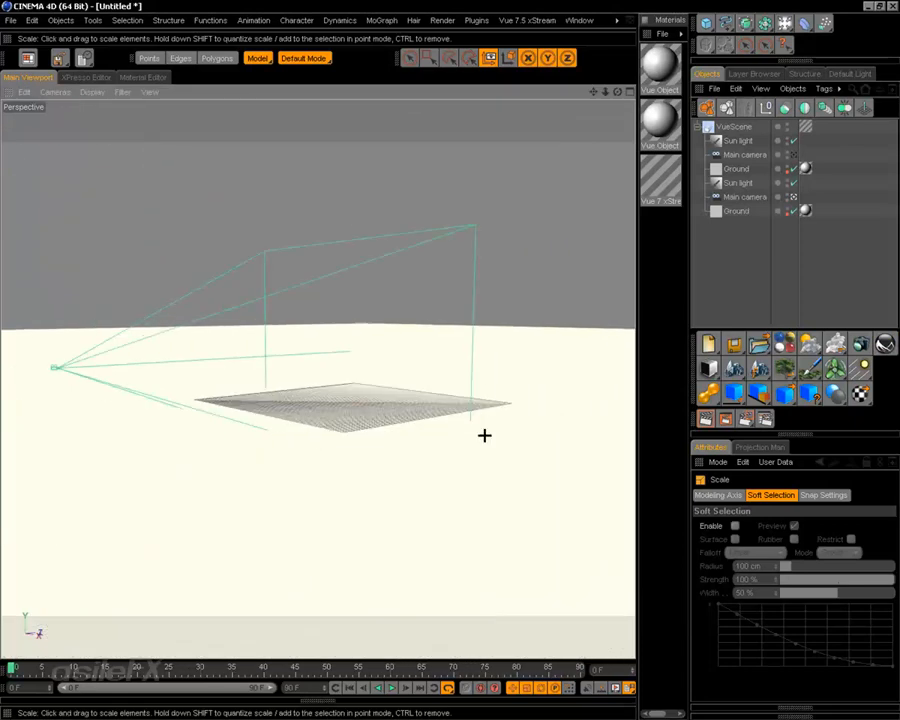
{"action": "left_click_drag", "start_coordinate": [484, 435], "coordinate": [320, 401], "text": "alt"}
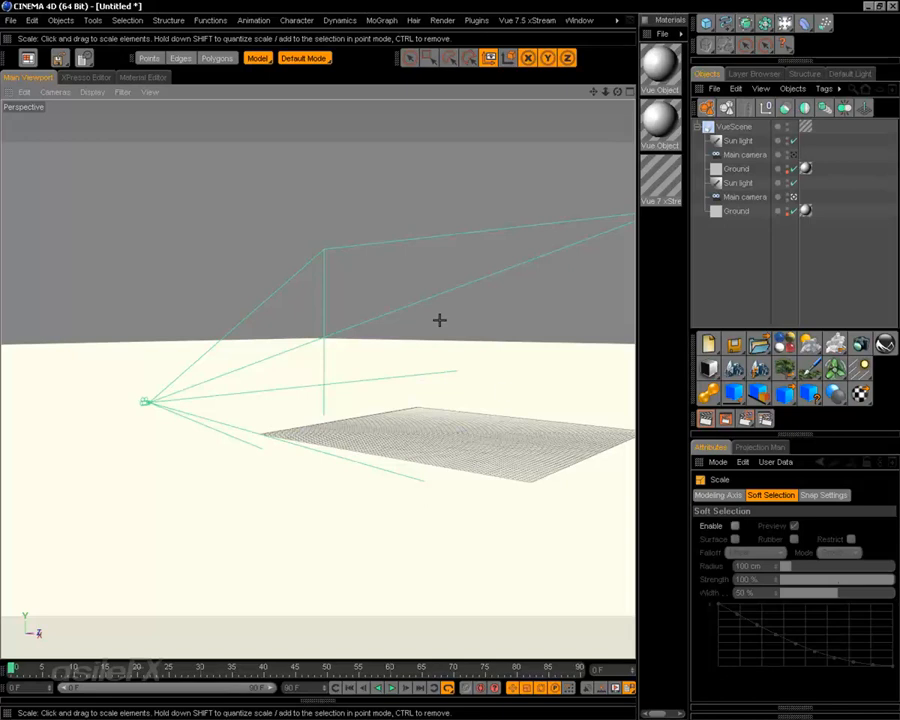
{"action": "mouse_move", "coordinate": [380, 428]}
{"action": "left_mouse_down", "text": "alt"}
{"action": "mouse_move", "coordinate": [376, 440]}
{"action": "mouse_move", "coordinate": [370, 428]}
{"action": "mouse_move", "coordinate": [386, 424]}
{"action": "left_mouse_up", "text": "alt"}
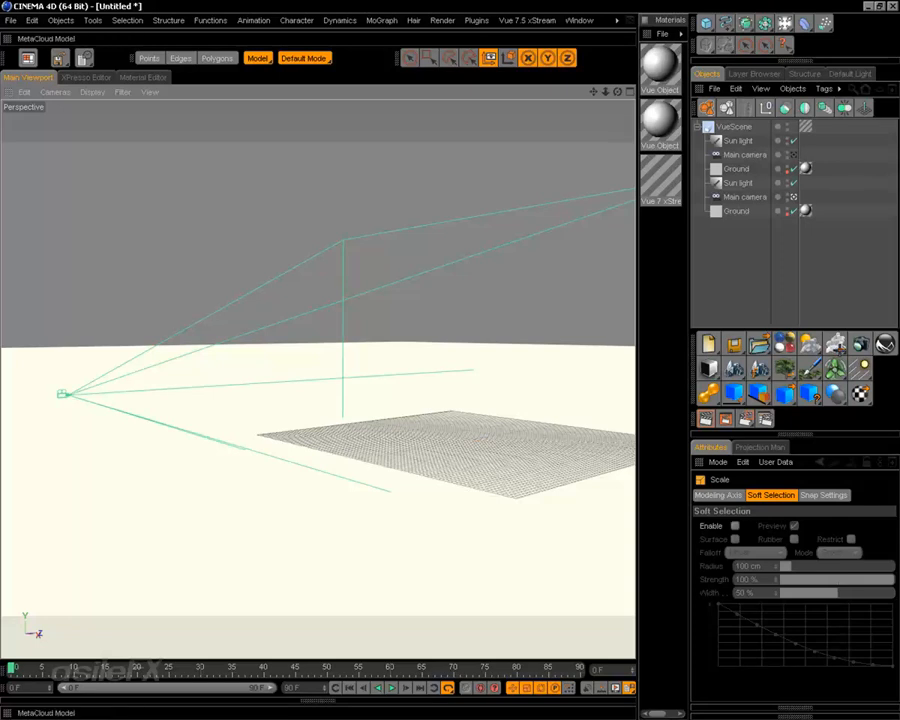
Check the xStream options again and compare the views through the two Main cameras
{"action": "left_click", "coordinate": [885, 343]}
{"action": "left_click", "coordinate": [680, 590]}
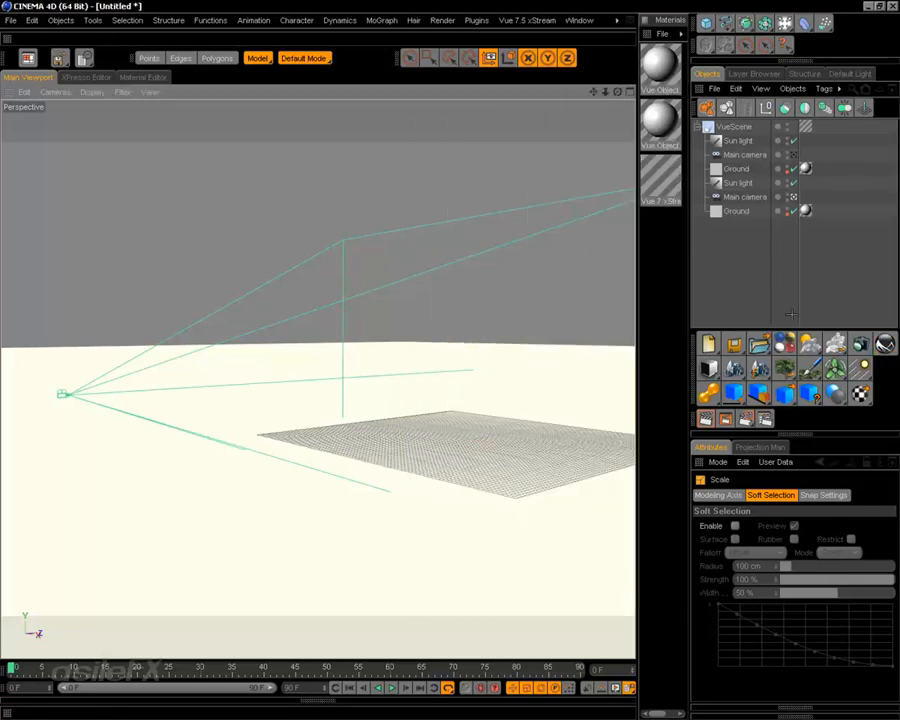
{"action": "mouse_move", "coordinate": [420, 325]}
{"action": "left_mouse_down", "text": "alt"}
{"action": "mouse_move", "coordinate": [438, 348]}
{"action": "mouse_move", "coordinate": [430, 336]}
{"action": "left_mouse_up", "text": "alt"}
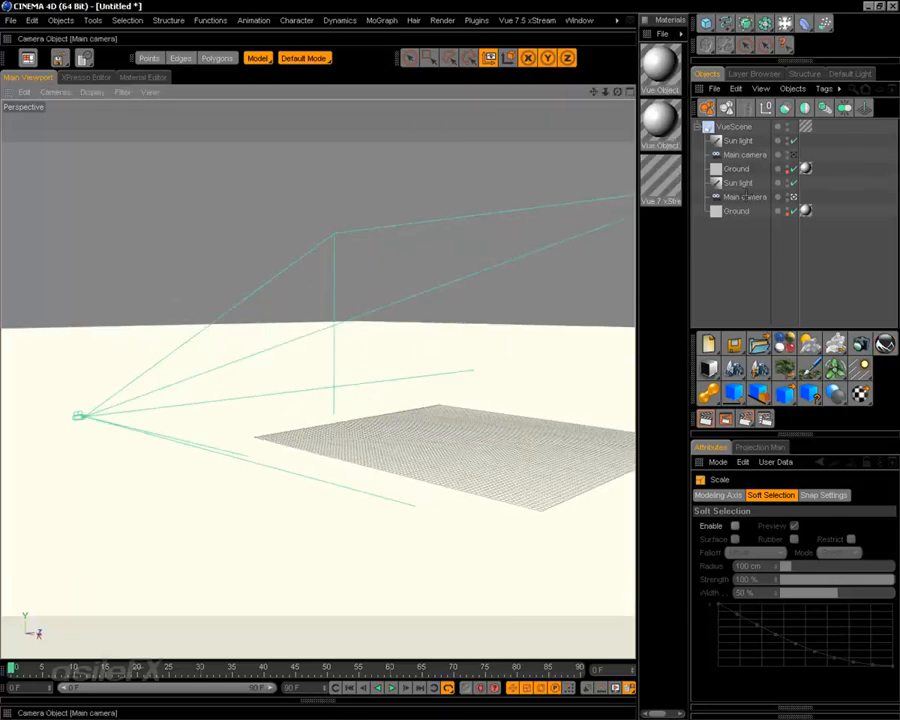
{"action": "left_click", "coordinate": [794, 154]}
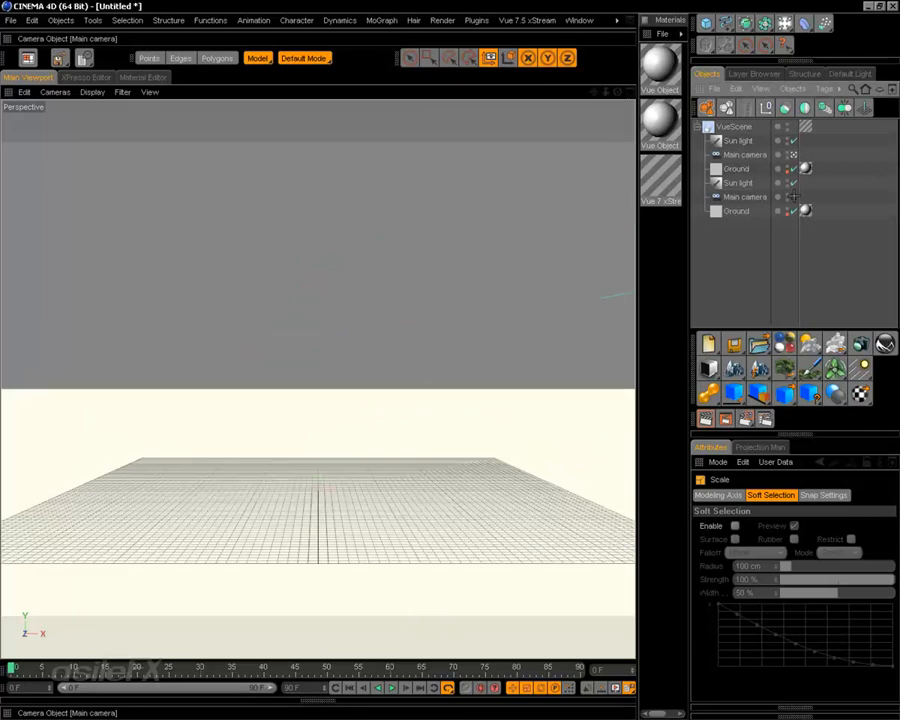
{"action": "left_click", "coordinate": [793, 196]}
{"action": "left_click_drag", "start_coordinate": [382, 406], "coordinate": [337, 400], "text": "alt"}
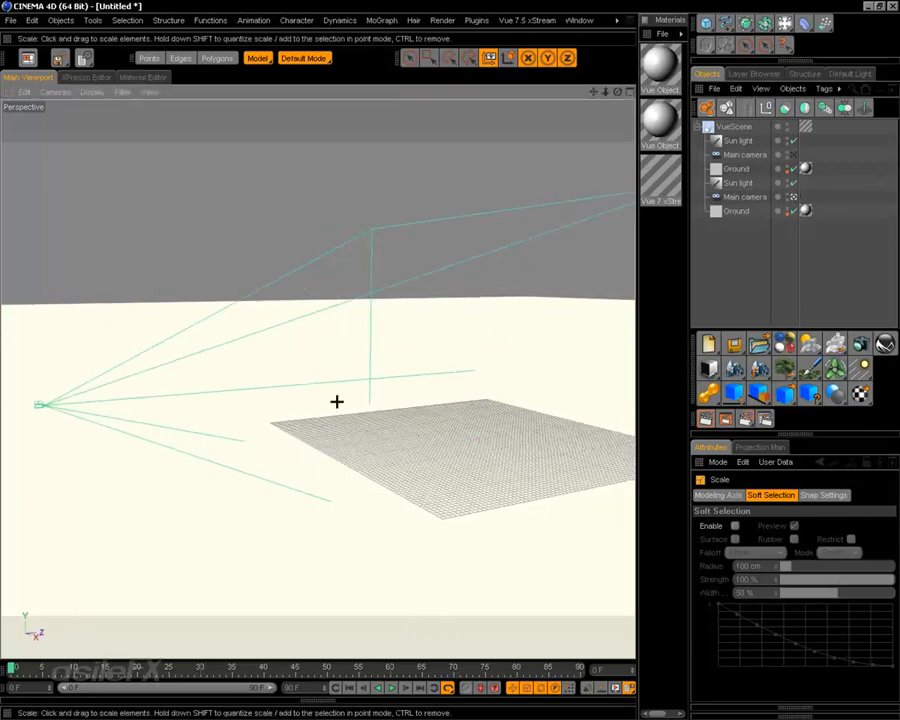
Compare the positions of the two Main cameras in the Top view of the four-view layout
{"action": "middle_click", "coordinate": [410, 115]}
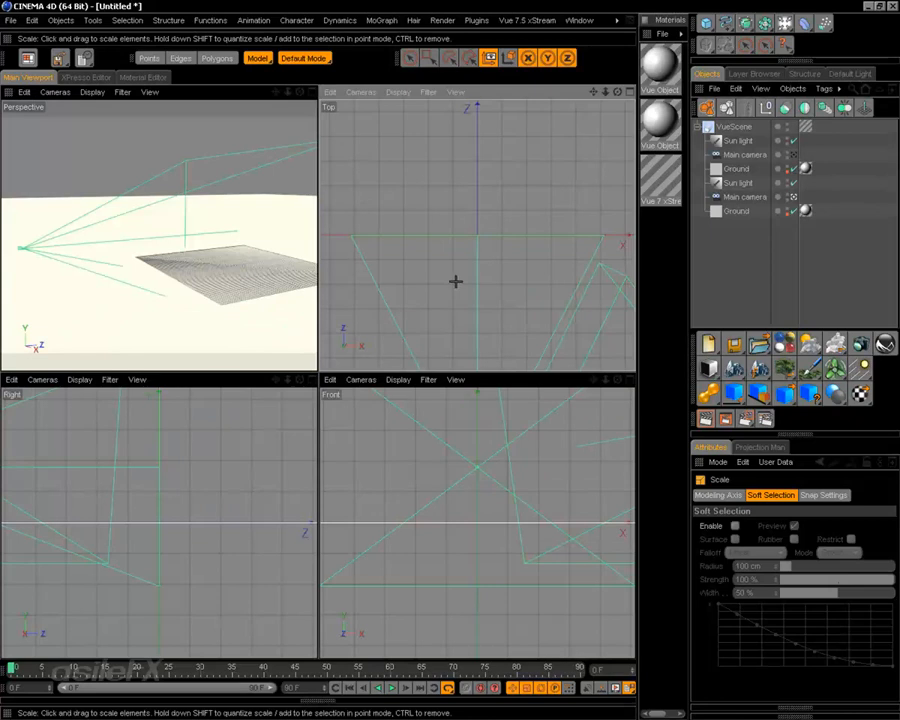
{"action": "middle_click_drag", "start_coordinate": [542, 278], "coordinate": [448, 130], "text": "alt"}
{"action": "scroll", "coordinate": [568, 323], "scroll_direction": "down", "scroll_amount": 5}
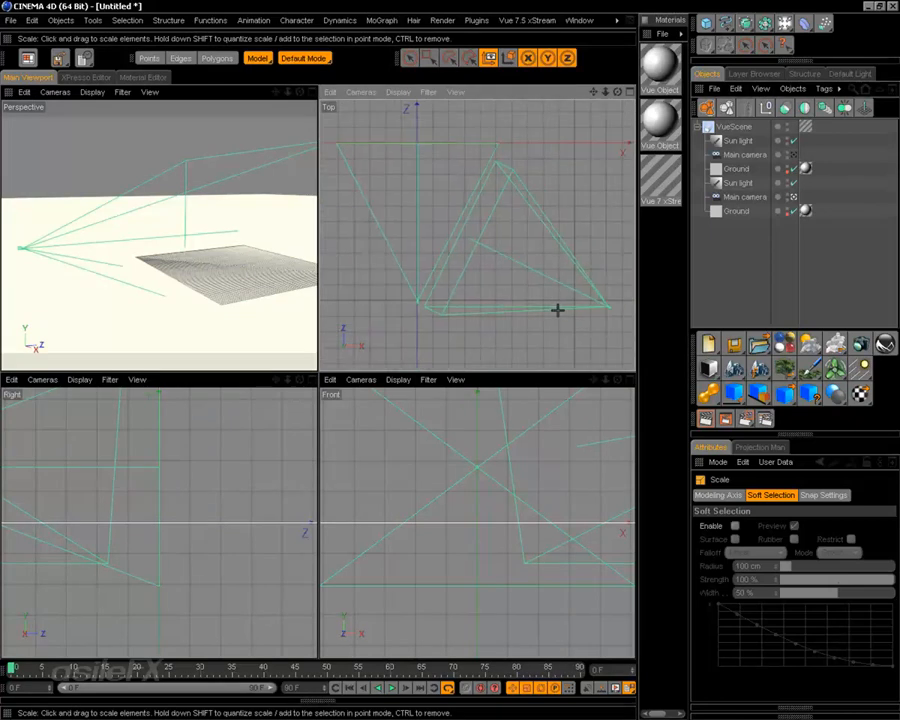
{"action": "middle_click_drag", "start_coordinate": [557, 310], "coordinate": [546, 279], "text": "alt"}
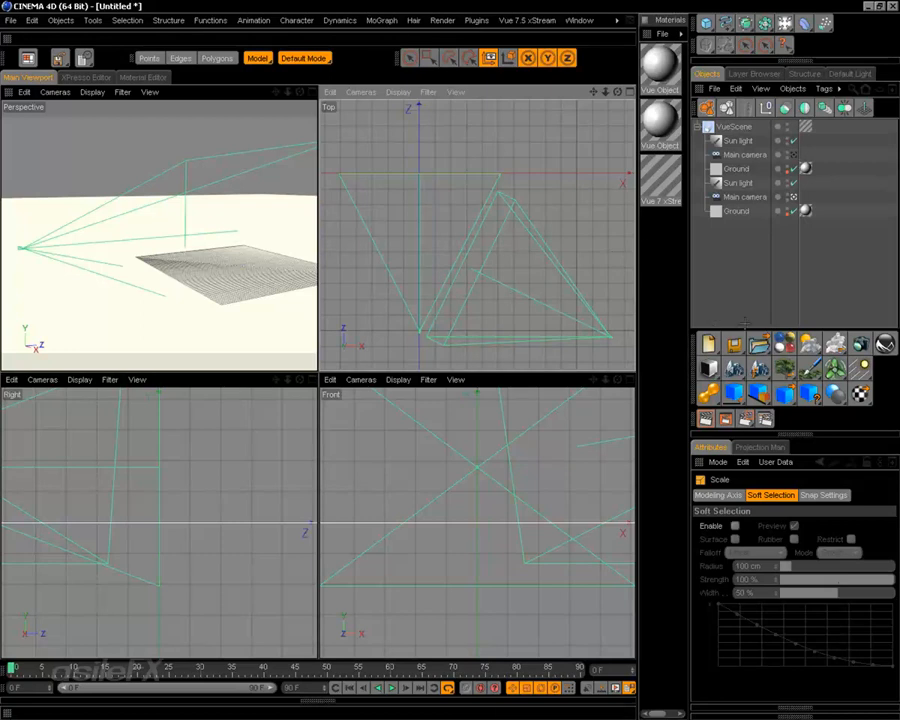
Add a Vue terrain to the scene and go through the VueScene objects to identify the duplicates
{"action": "left_click", "coordinate": [735, 366]}
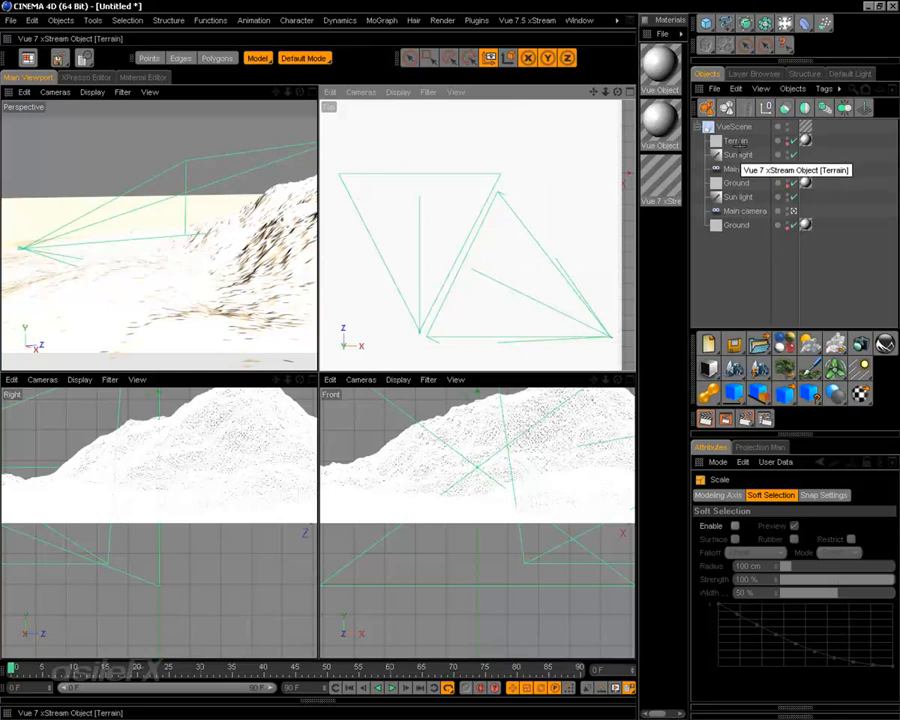
{"action": "left_click", "coordinate": [738, 168]}
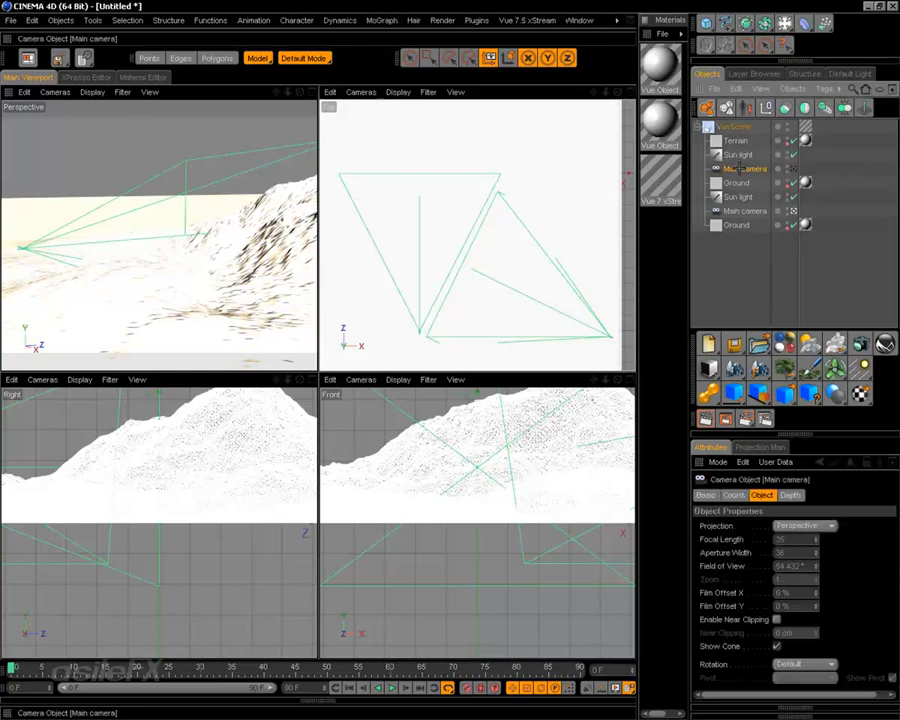
{"action": "left_click", "coordinate": [738, 155]}
{"action": "left_click", "coordinate": [738, 141]}
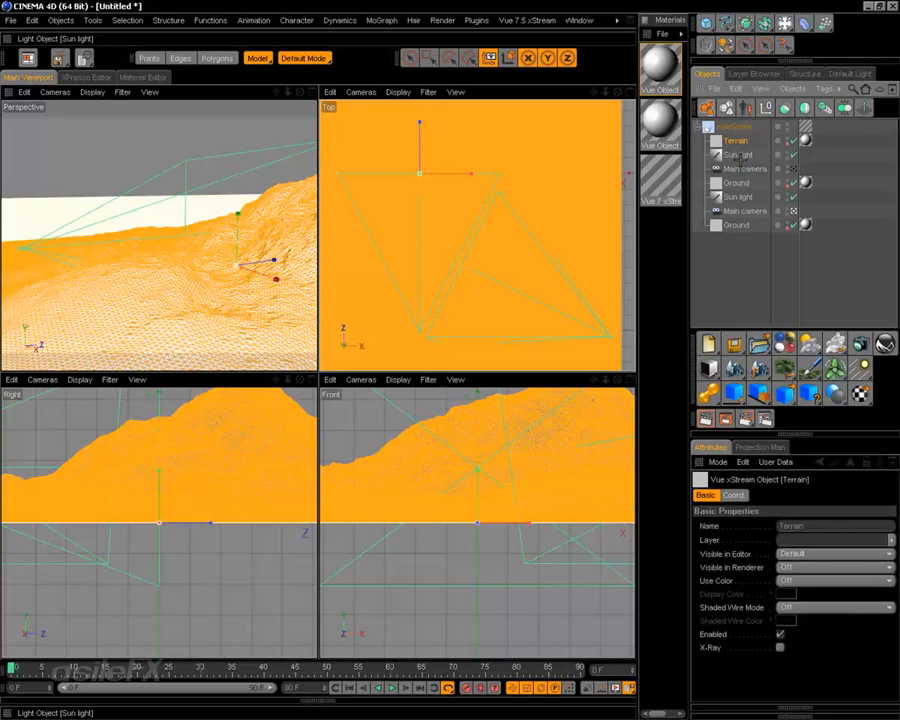
{"action": "left_click", "coordinate": [738, 155]}
{"action": "left_click", "coordinate": [743, 169]}
{"action": "left_click", "coordinate": [738, 183]}
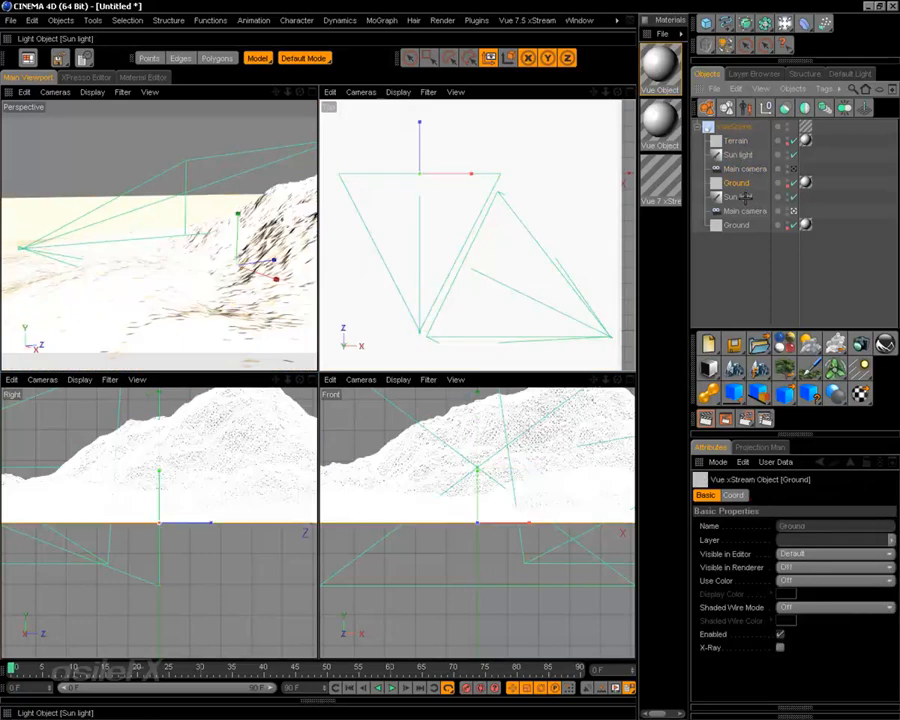
Delete the lower duplicate Sun light, Main camera and Ground from the VueScene hierarchy
{"action": "left_click", "coordinate": [740, 197]}
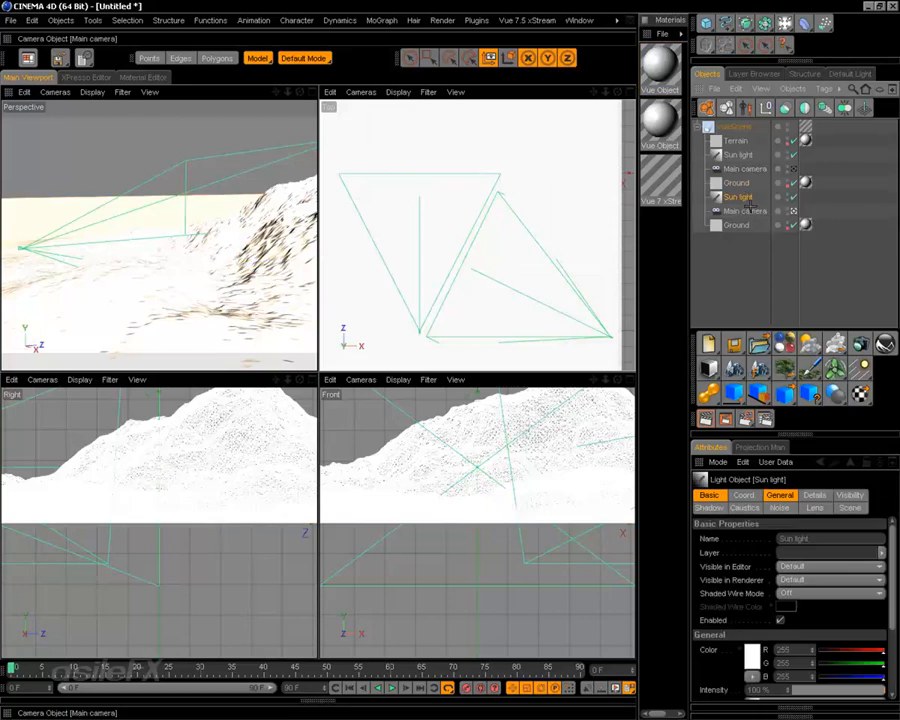
{"action": "key", "text": "Delete"}
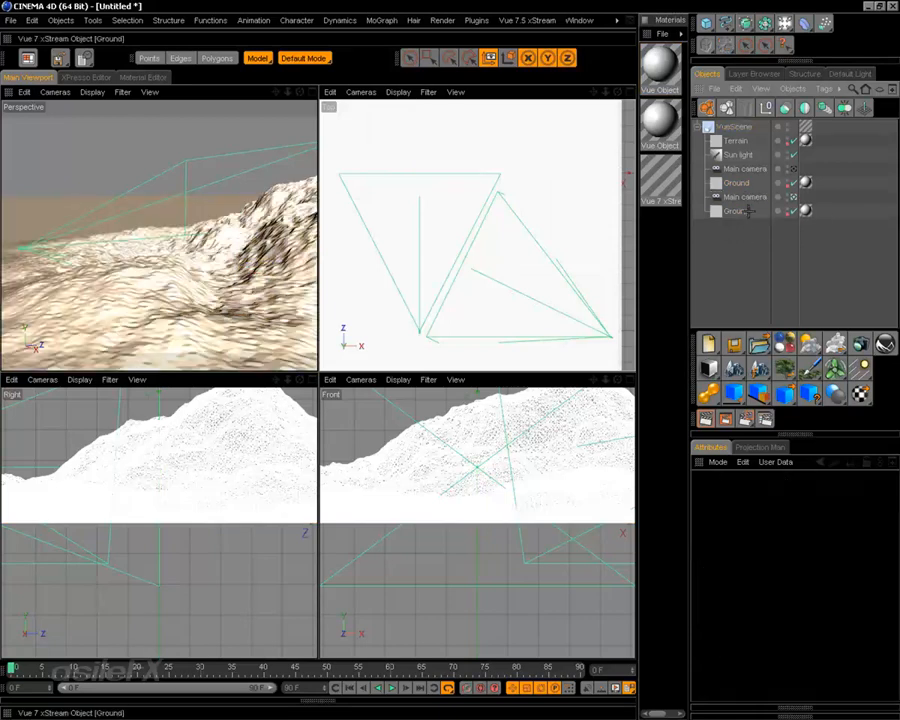
{"action": "left_click", "coordinate": [740, 197]}
{"action": "key", "text": "Delete"}
{"action": "left_click", "coordinate": [740, 197]}
{"action": "key", "text": "Delete"}
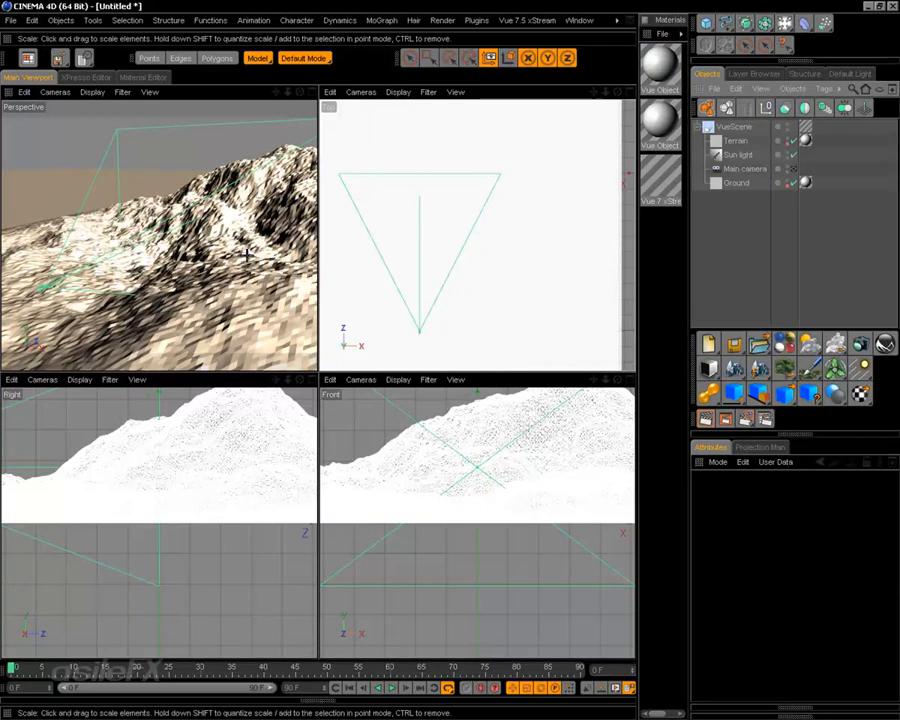
Look through the remaining Main camera in a full-size perspective view and render the terrain there
{"action": "left_click", "coordinate": [794, 169]}
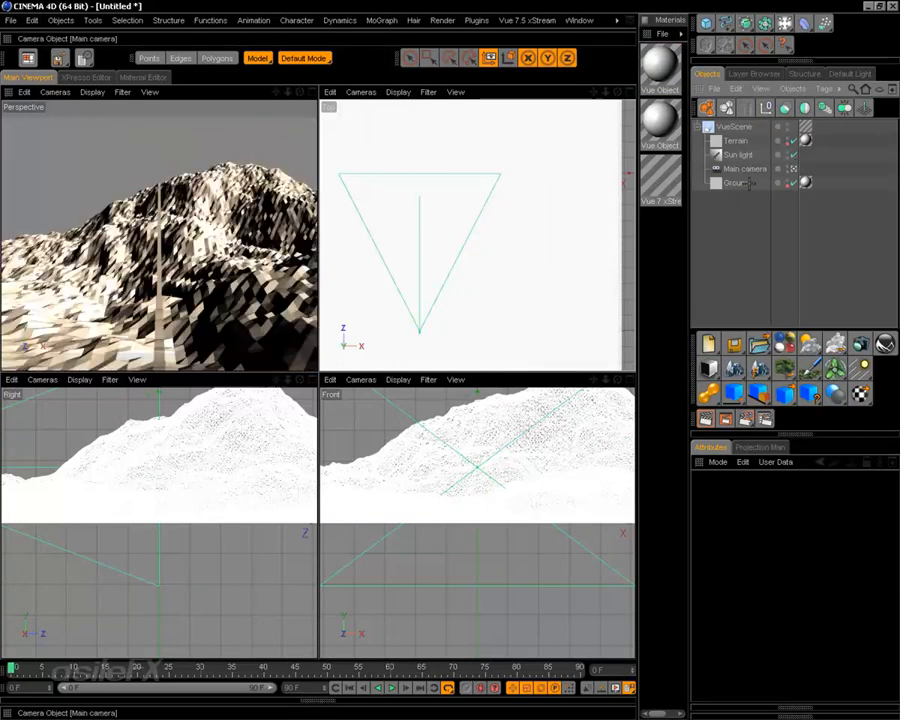
{"action": "scroll", "coordinate": [149, 259], "scroll_direction": "down", "scroll_amount": 6}
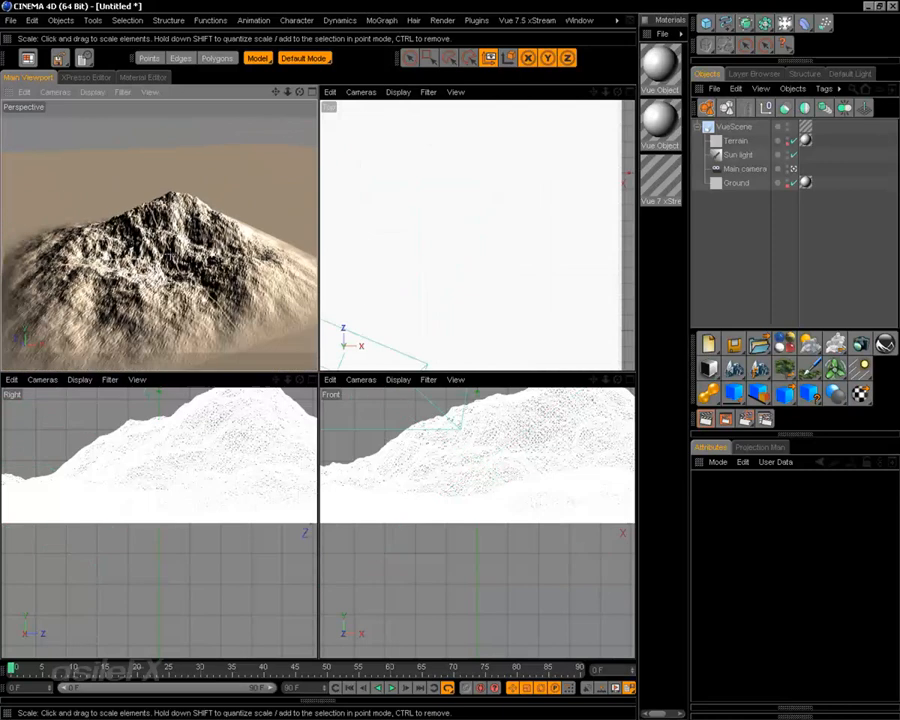
{"action": "right_click_drag", "start_coordinate": [172, 256], "coordinate": [254, 244], "text": "alt"}
{"action": "middle_click", "coordinate": [180, 215]}
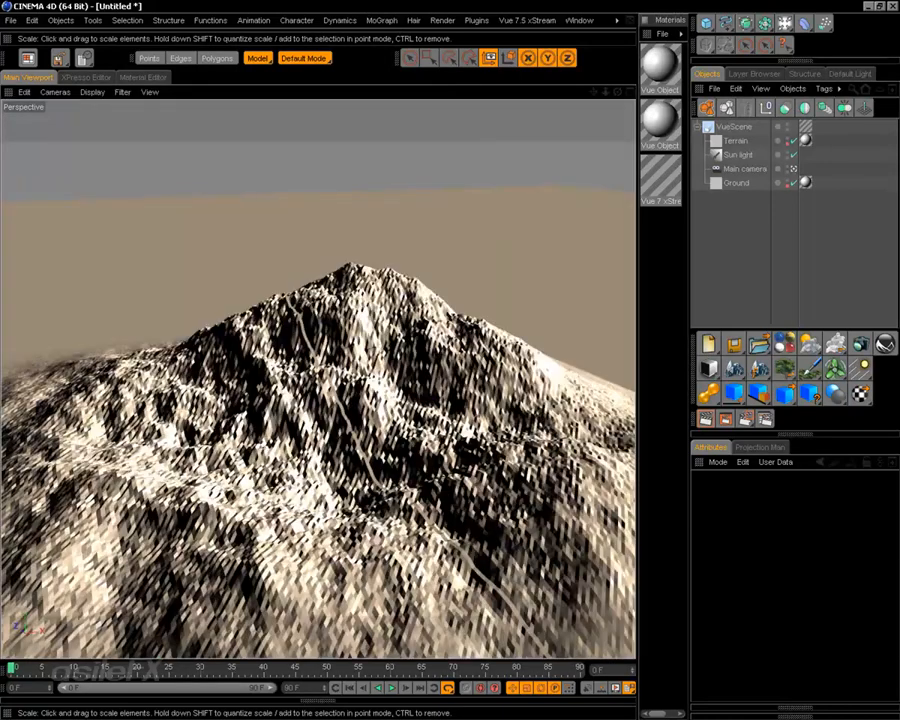
{"action": "left_click_drag", "start_coordinate": [288, 325], "coordinate": [358, 361], "text": "alt"}
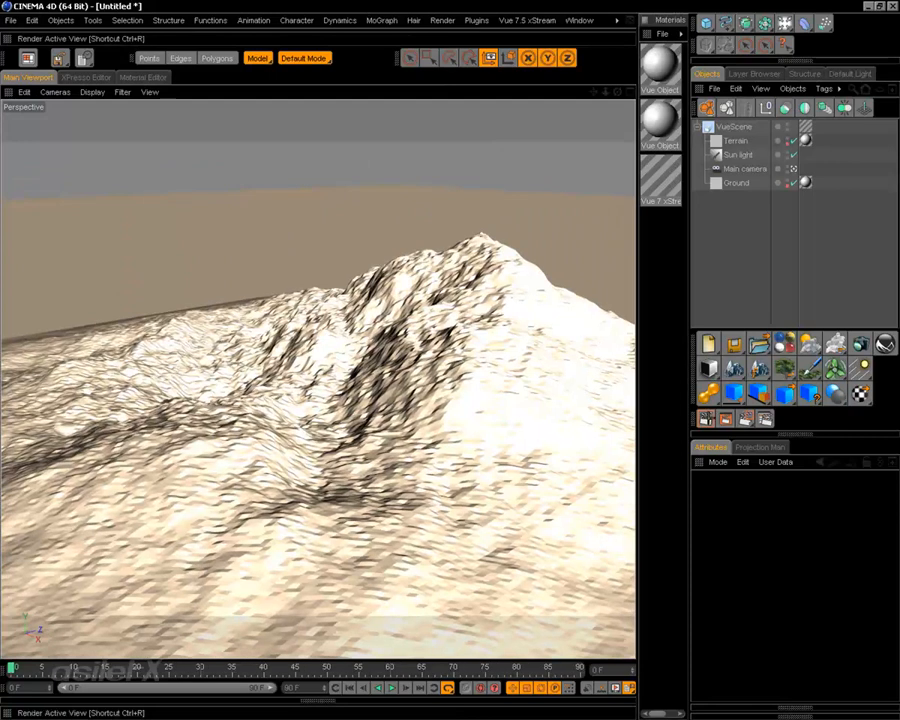
{"action": "left_click", "coordinate": [706, 419]}
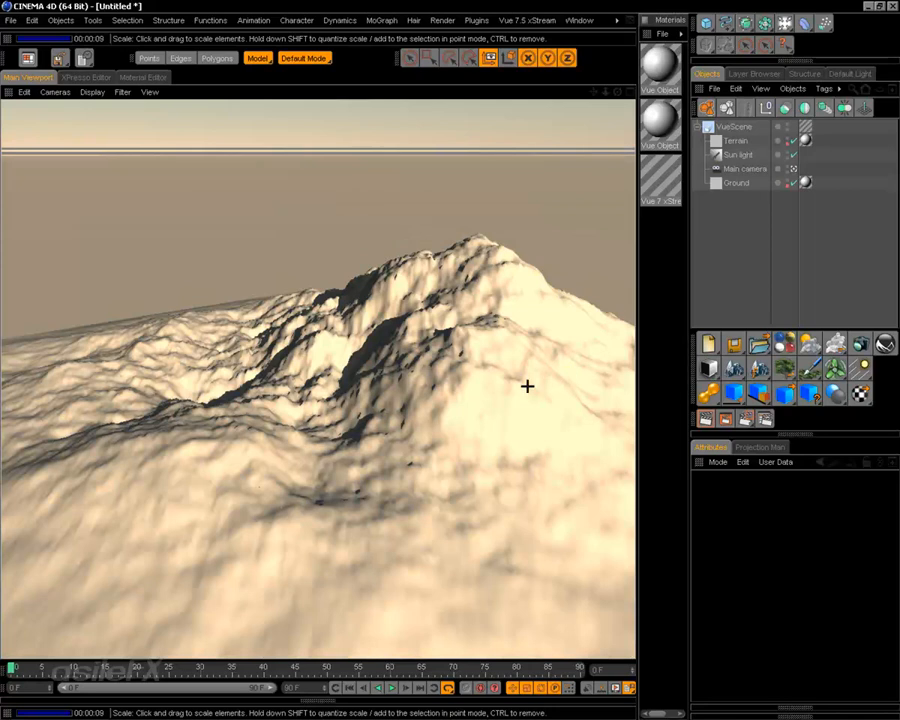
{"action": "left_click", "coordinate": [479, 384]}
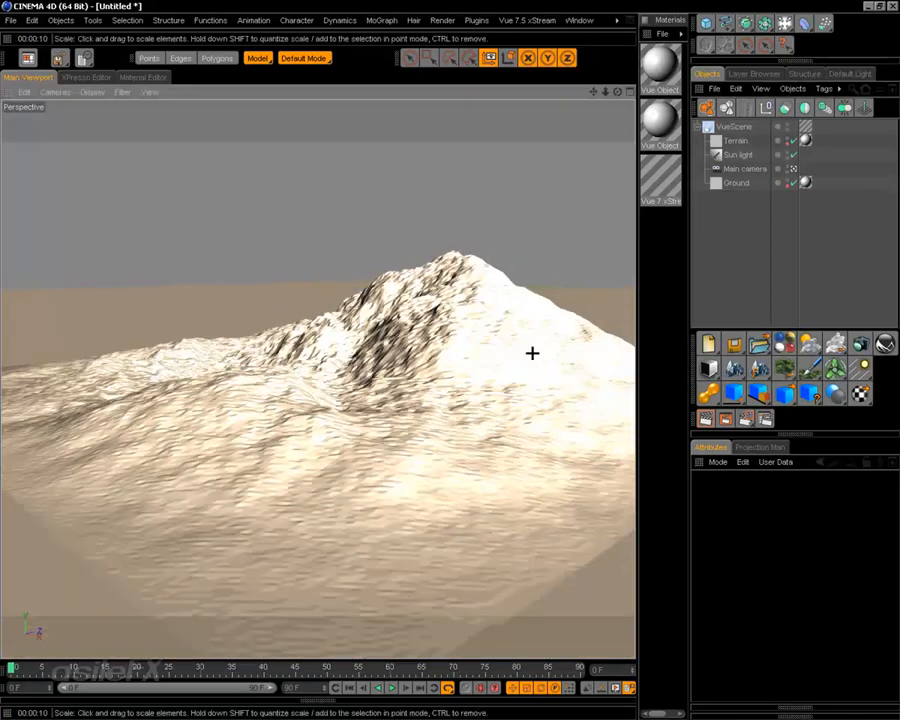
Review the scale settings in the Vue xStream options without changing them
{"action": "scroll", "coordinate": [532, 352], "scroll_direction": "up", "scroll_amount": 4}
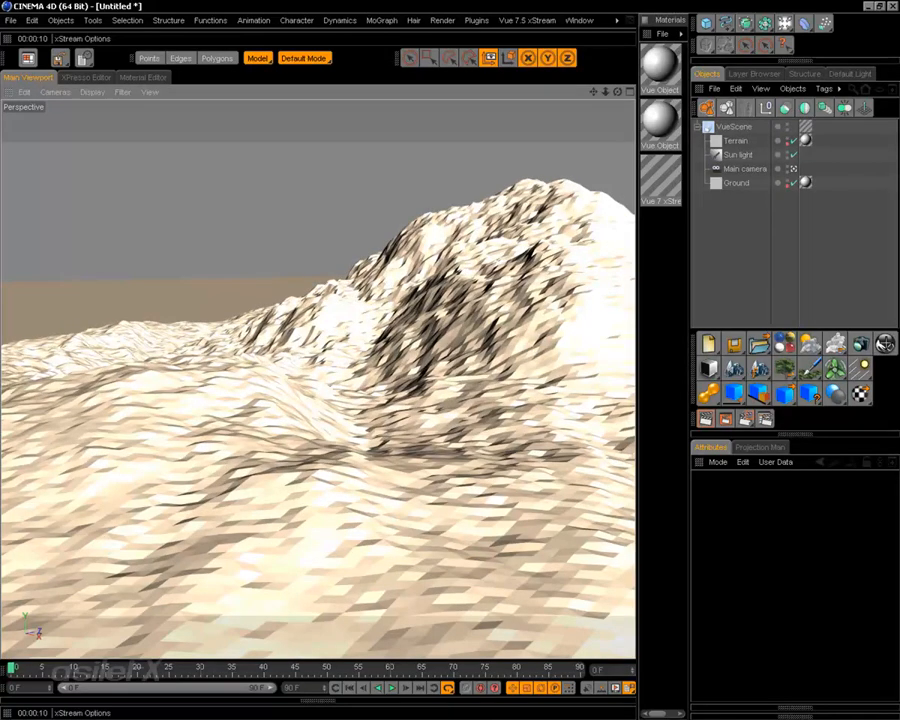
{"action": "left_click", "coordinate": [884, 344]}
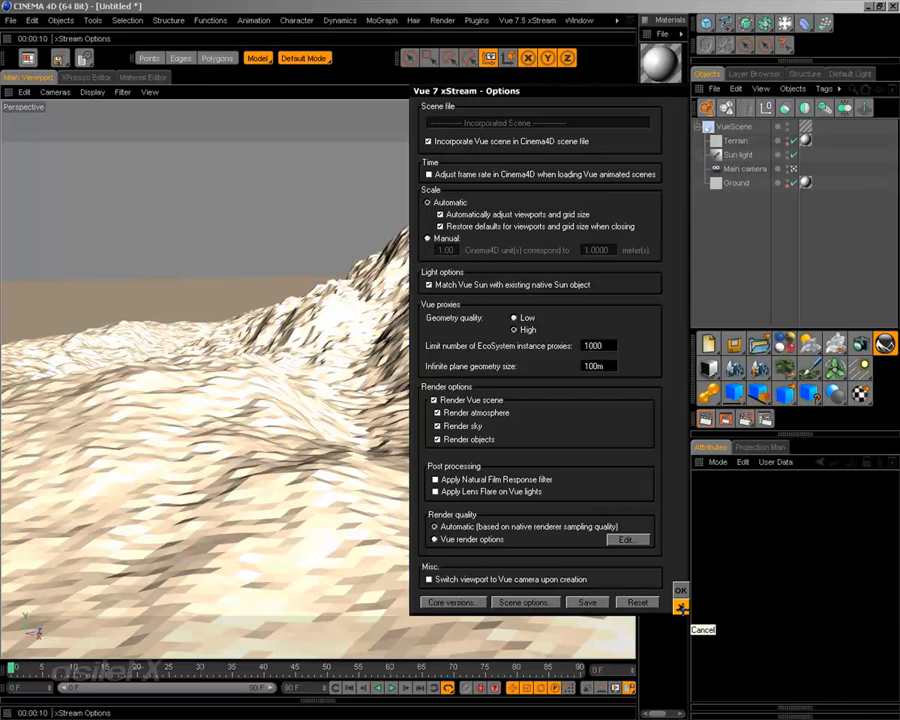
{"action": "left_click", "coordinate": [680, 606]}
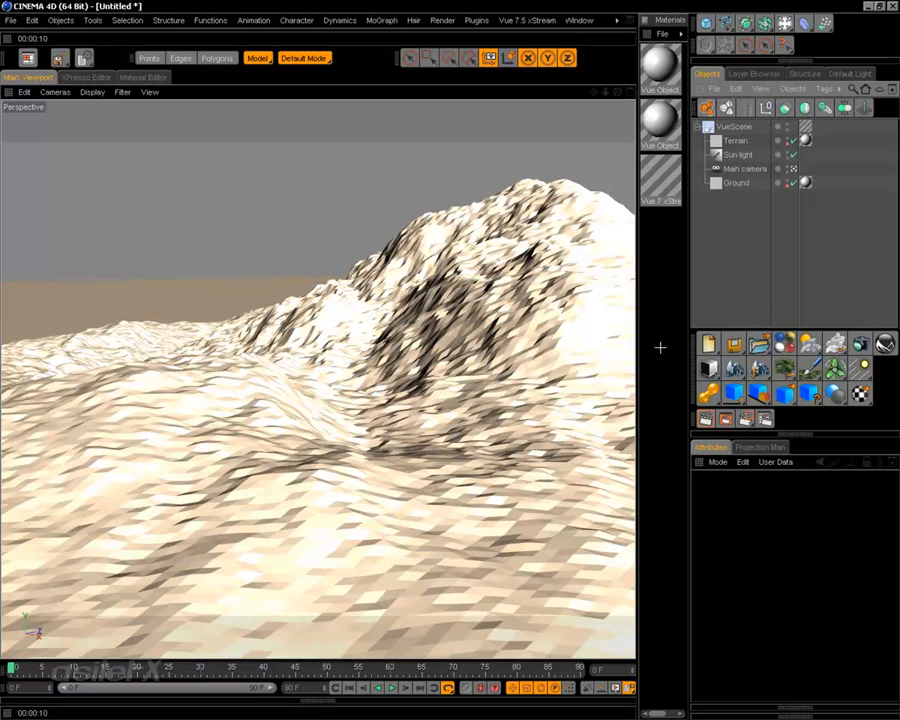
Look through the scene commands of Vue xStream, including Close xStream, Close and Open scene in Standalone Vue
{"action": "left_click", "coordinate": [708, 343]}
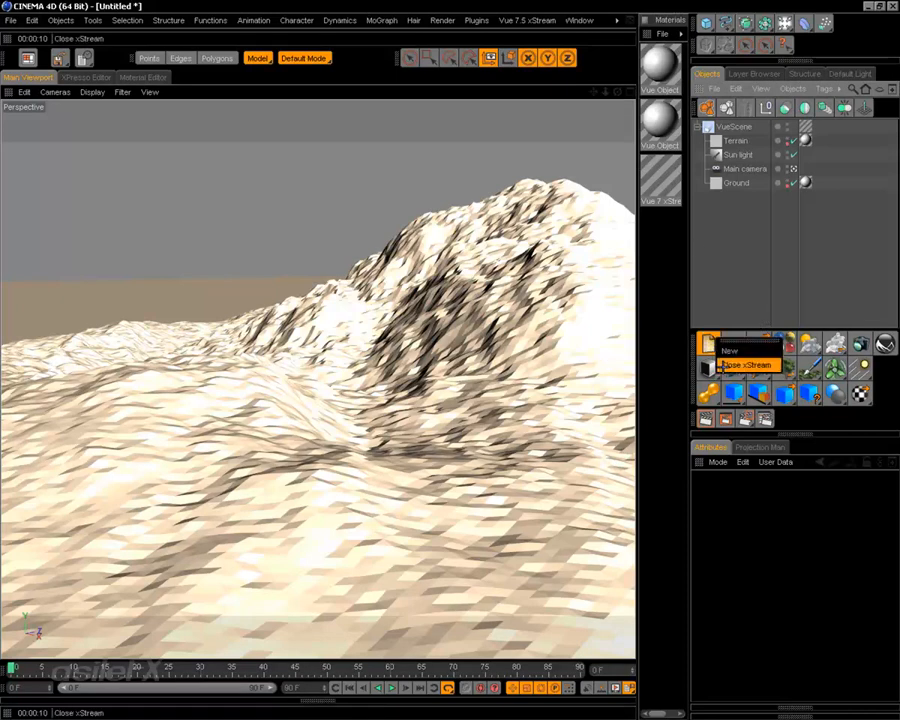
{"action": "left_click", "coordinate": [723, 365]}
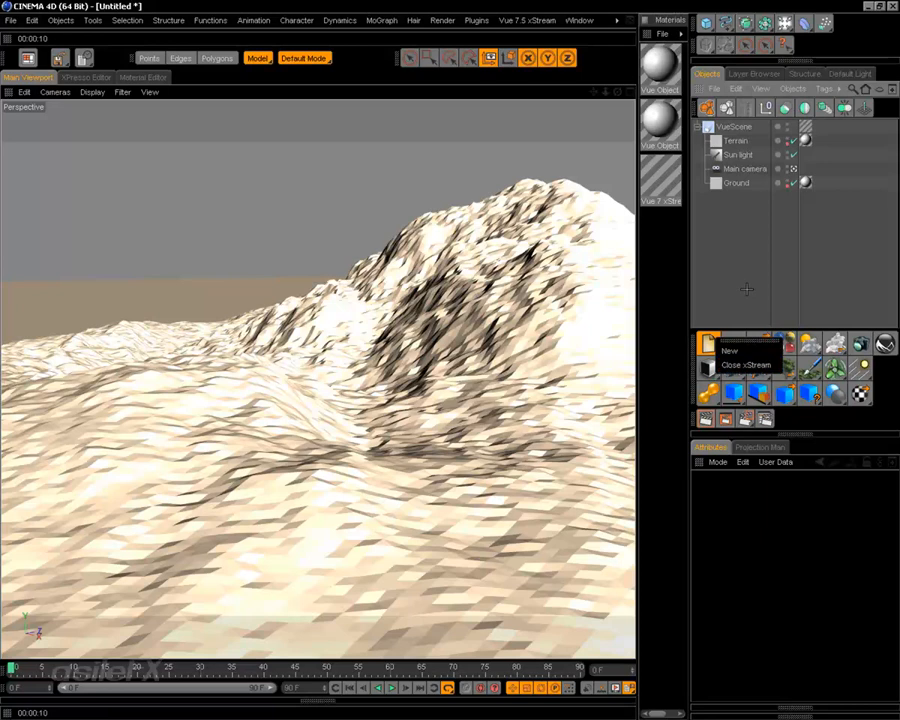
{"action": "left_click", "coordinate": [527, 20]}
{"action": "mouse_move", "coordinate": [527, 41]}
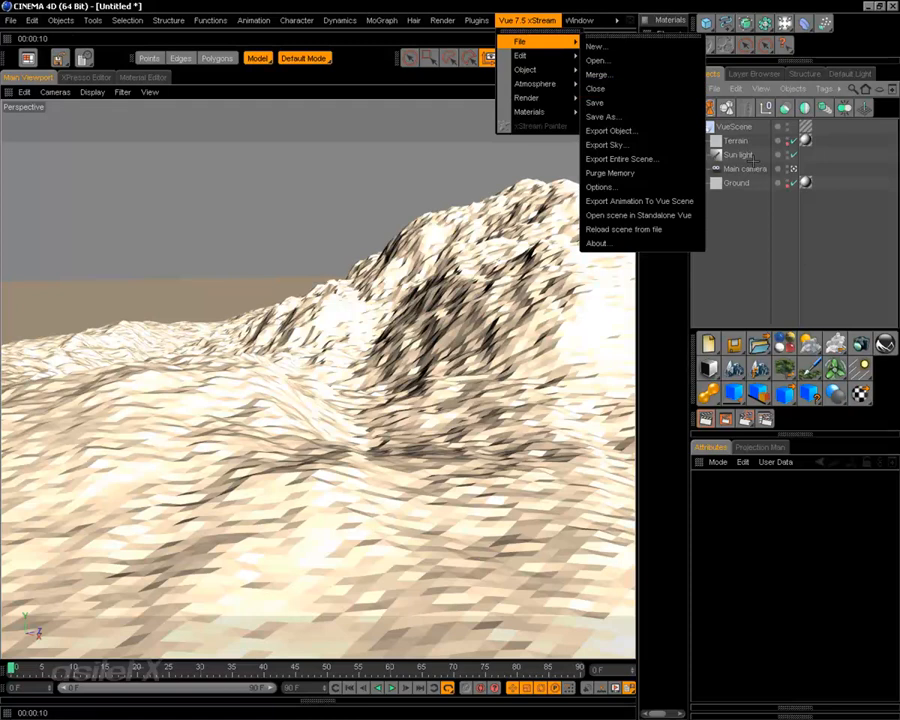
{"action": "left_click", "coordinate": [778, 261]}
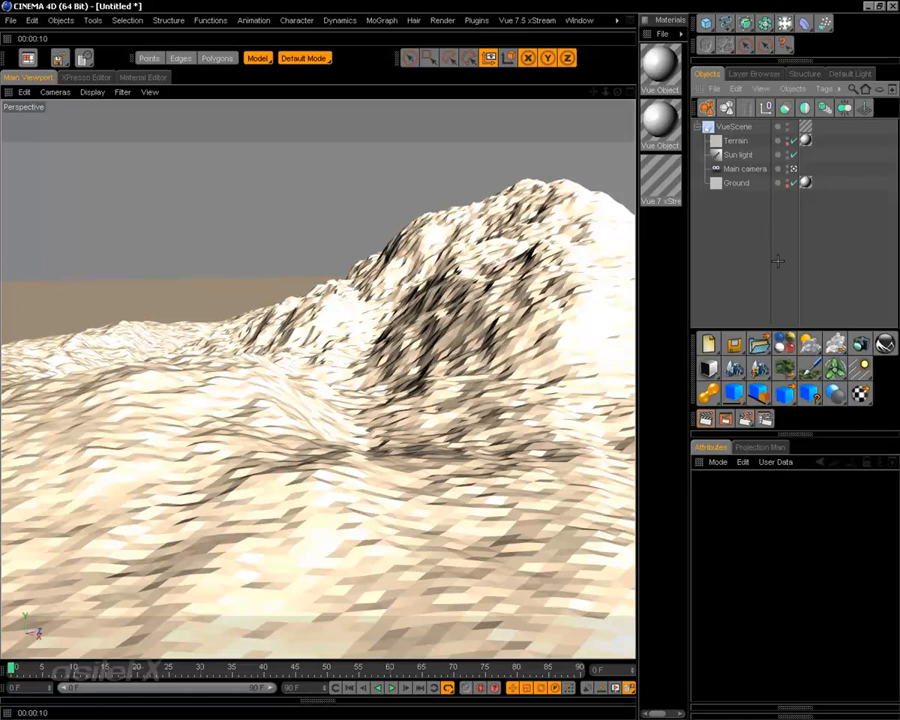
{"action": "left_click", "coordinate": [548, 20]}
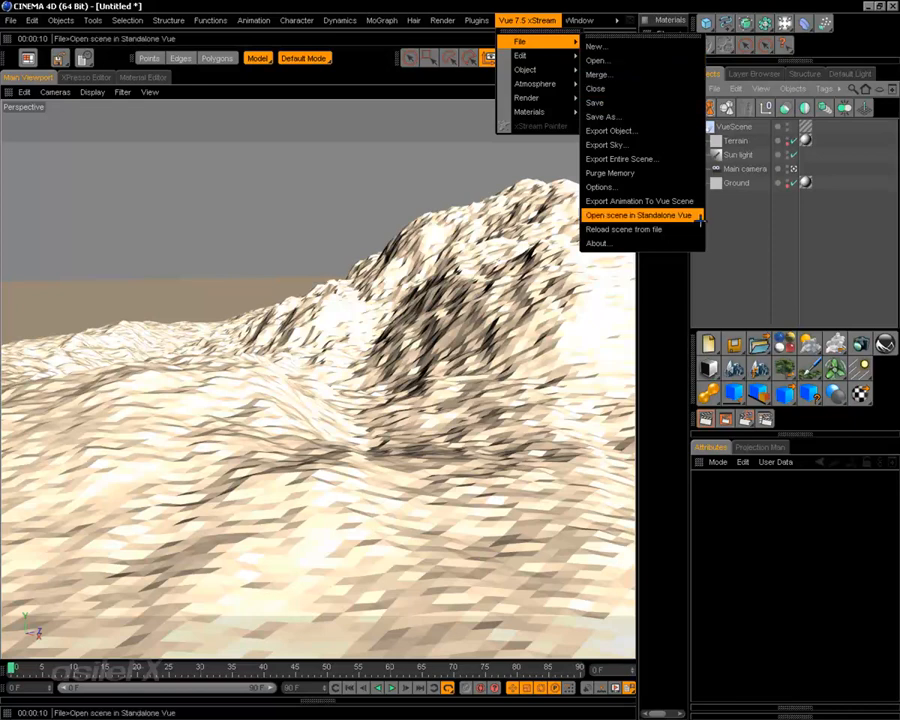
{"action": "left_click", "coordinate": [738, 273]}
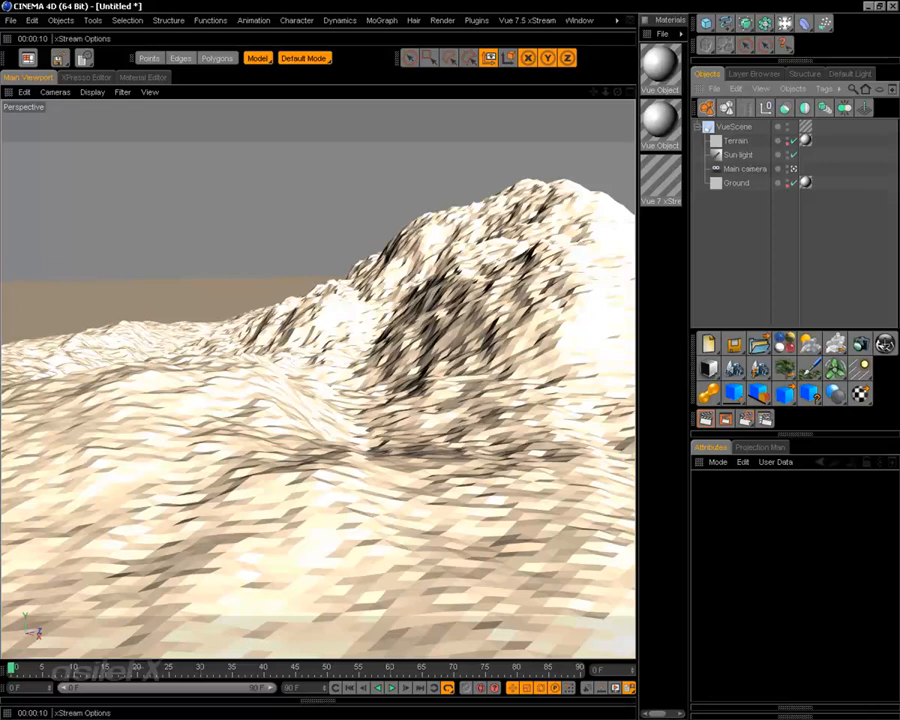
Switch the xStream scale to Manual with 1.00 Cinema4D unit corresponding to 1.0000 meter, and view the whole terrain
{"action": "left_click", "coordinate": [884, 345]}
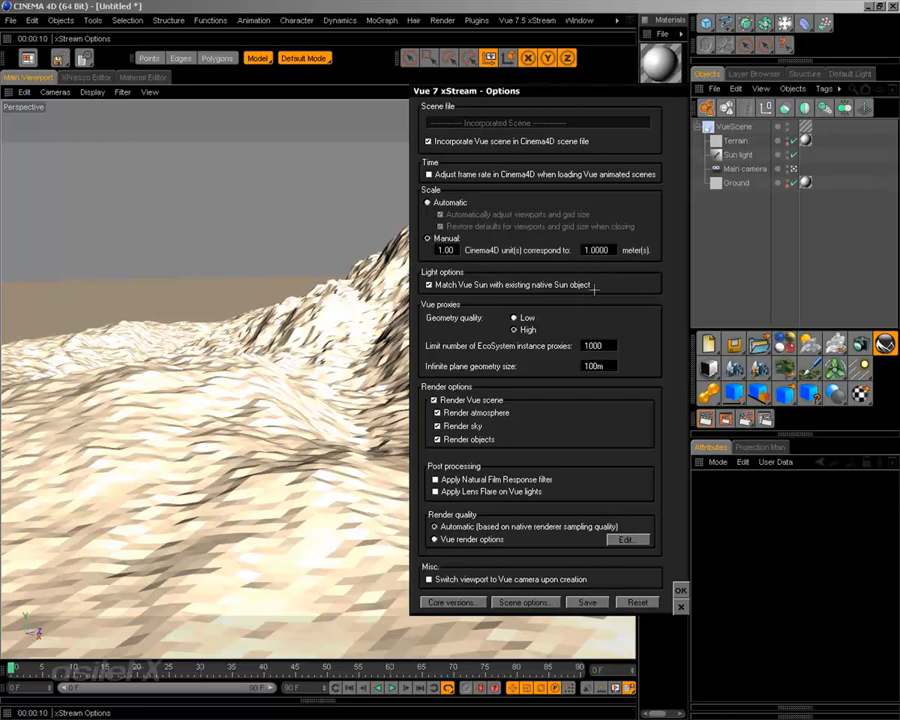
{"action": "left_click", "coordinate": [681, 591]}
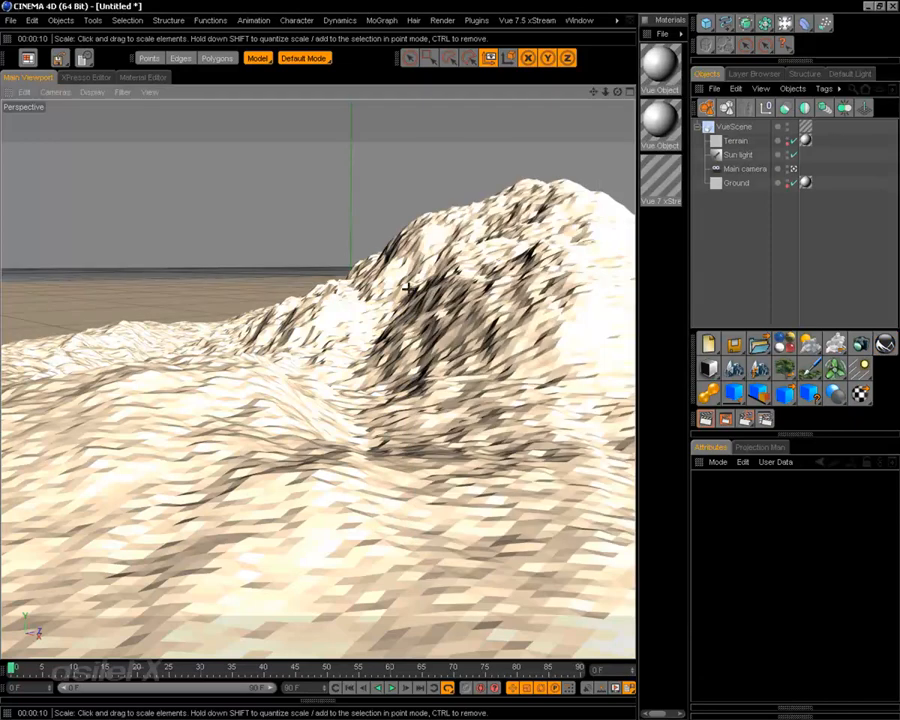
{"action": "scroll", "coordinate": [390, 297], "scroll_direction": "down", "scroll_amount": 6}
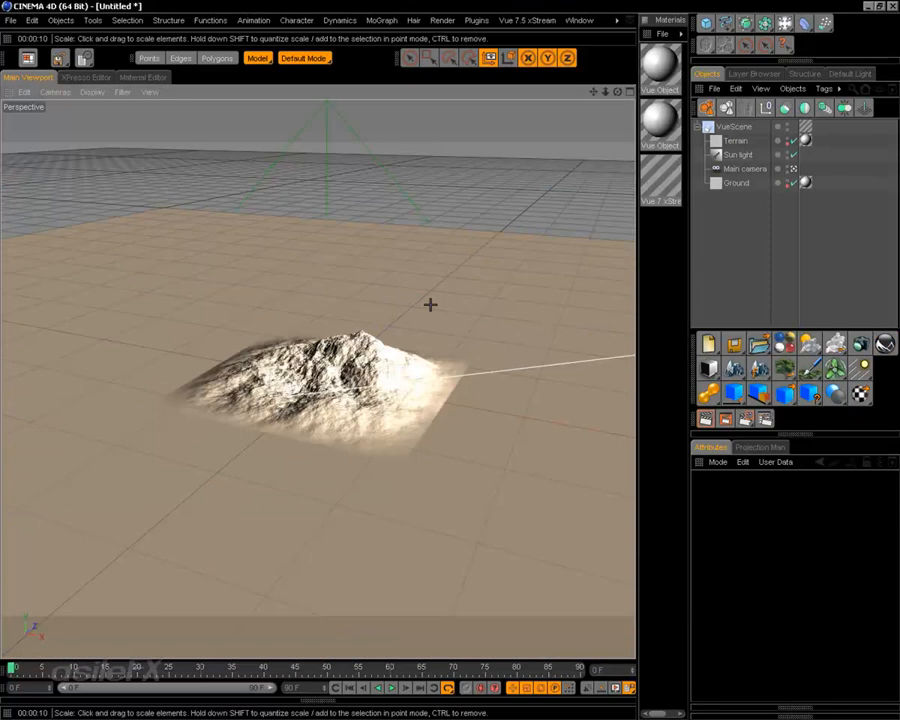
Check the Basic Units choices in the CINEMA 4D unit preferences, keeping Centimeter
{"action": "key", "text": "ctrl+e"}
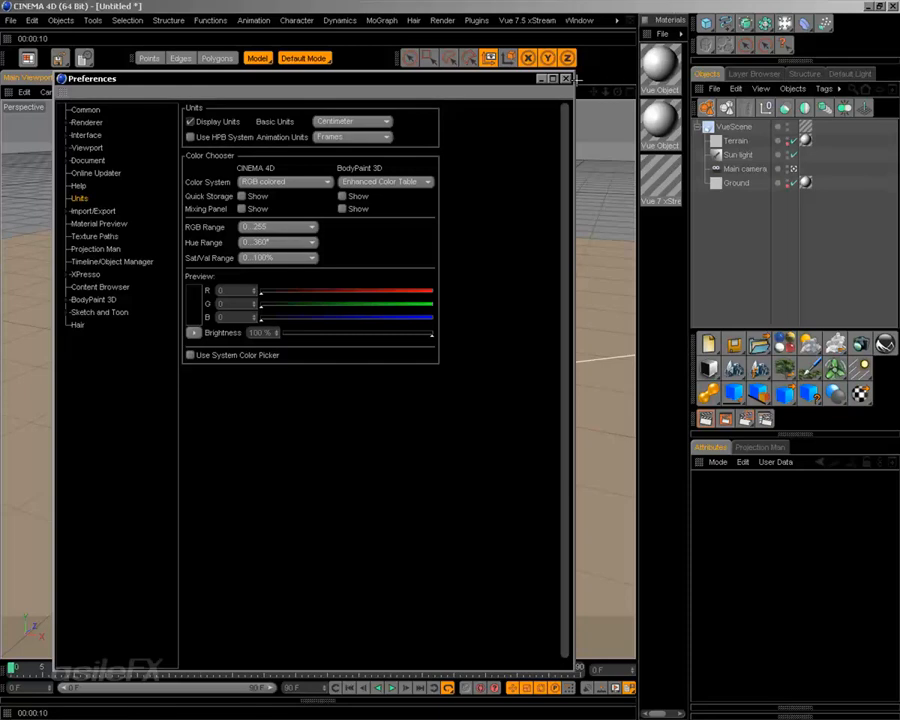
{"action": "left_click", "coordinate": [352, 121]}
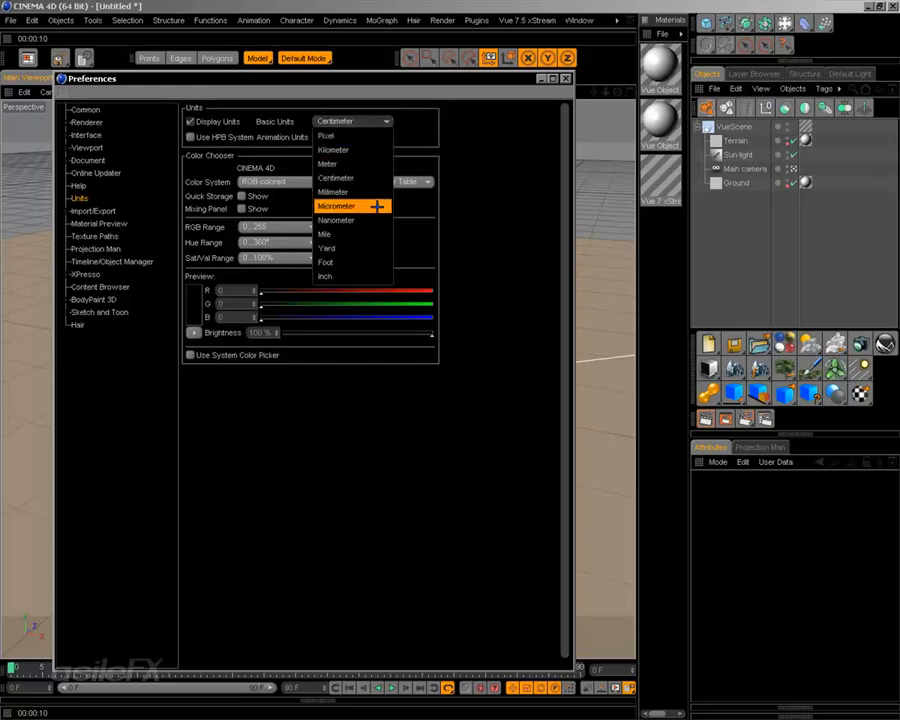
{"action": "left_click", "coordinate": [506, 309]}
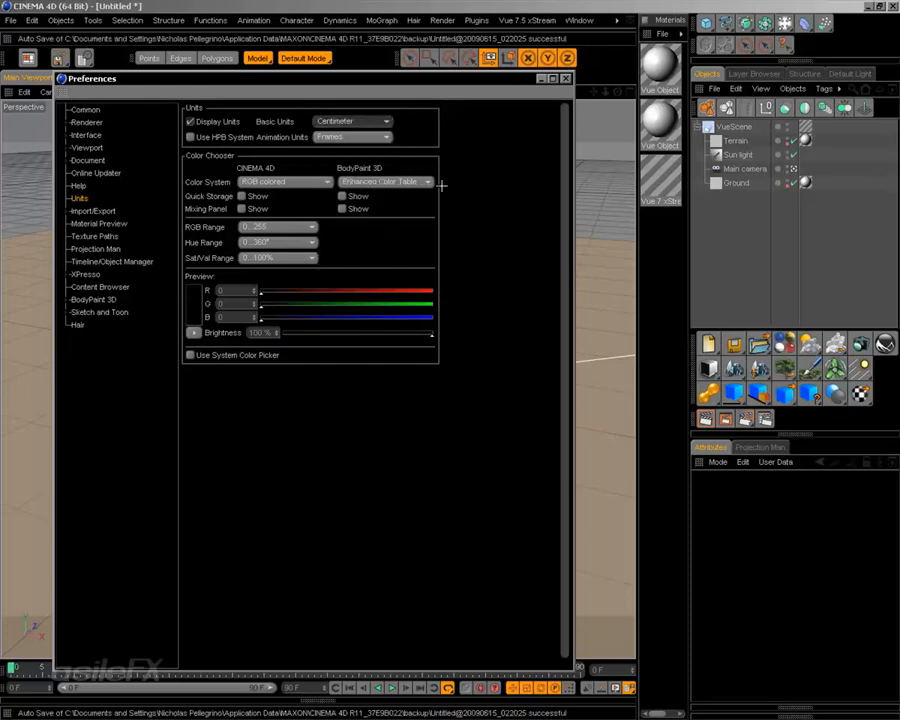
{"action": "left_click", "coordinate": [565, 78]}
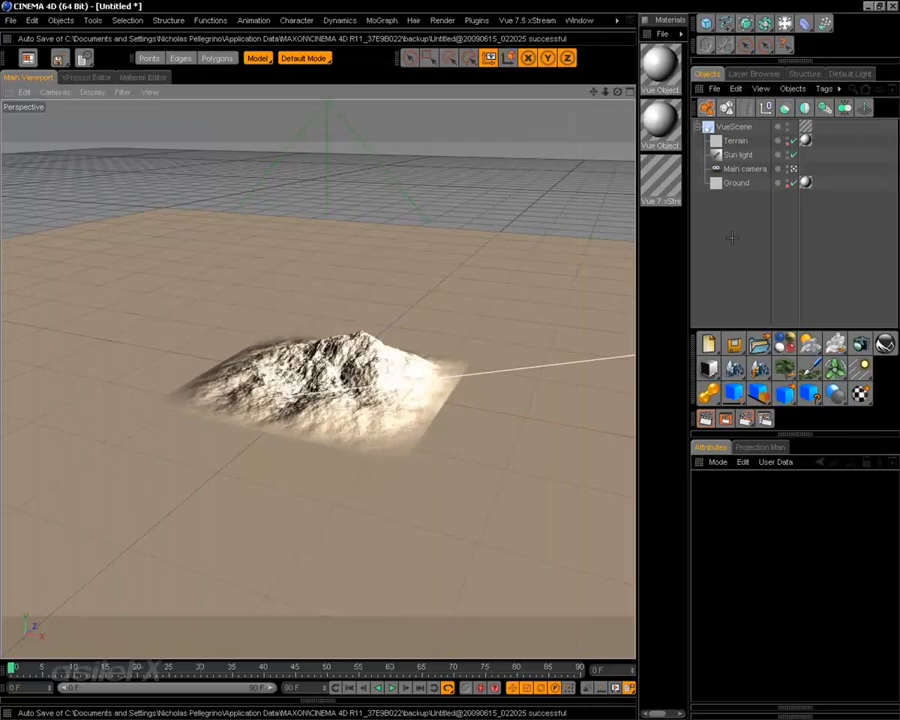
Set the manual xStream scale to 10 Cinema4D units, edit the corresponding meters value and apply the options
{"action": "left_click", "coordinate": [864, 342]}
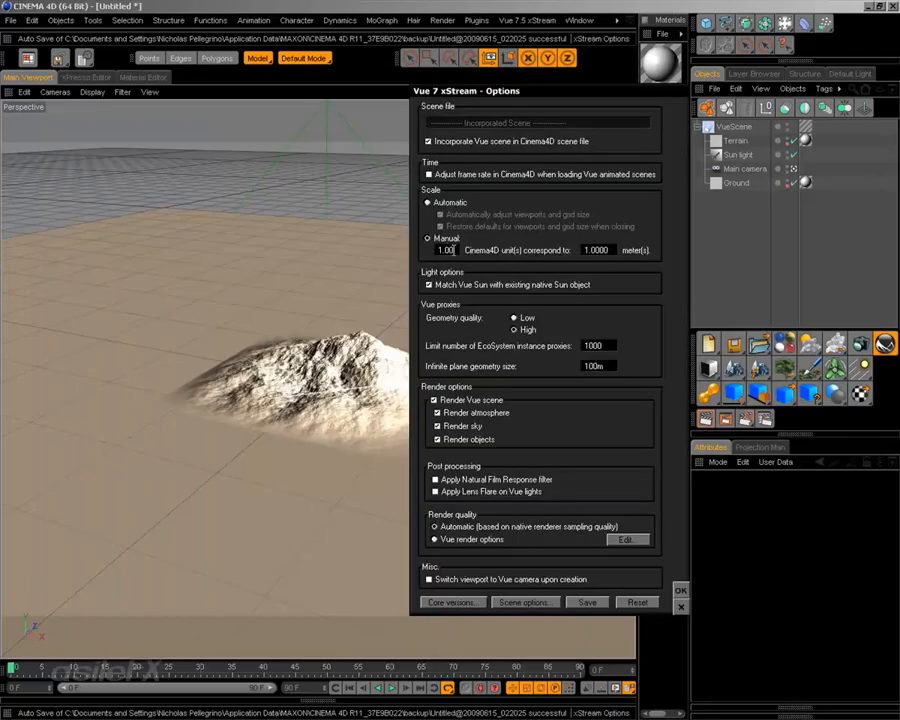
{"action": "double_click", "coordinate": [456, 249]}
{"action": "double_click", "coordinate": [613, 249]}
{"action": "double_click", "coordinate": [445, 249]}
{"action": "type", "text": "10"}
{"action": "left_click", "coordinate": [605, 250]}
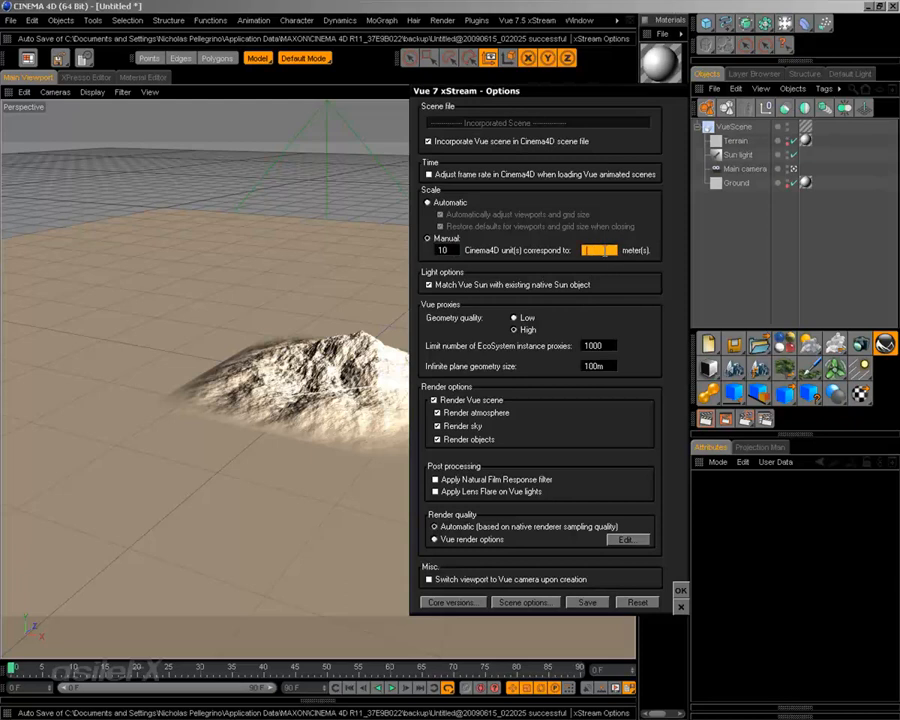
{"action": "left_click", "coordinate": [680, 590]}
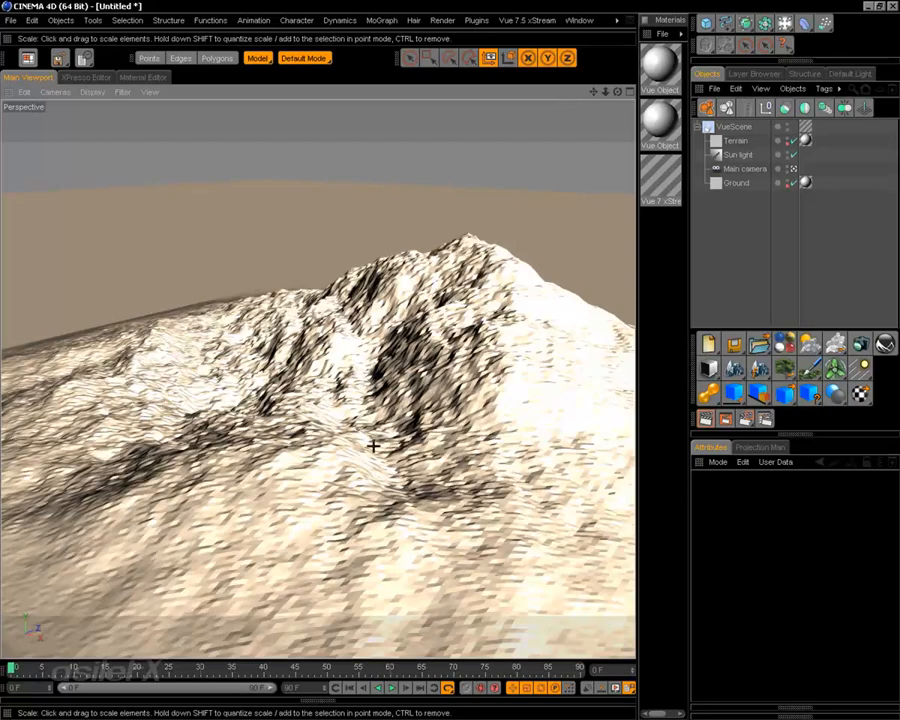
Select the Vue terrain and inspect its size against the grid in the perspective view
{"action": "left_click", "coordinate": [411, 333]}
{"action": "key", "text": "e"}
{"action": "left_click_drag", "start_coordinate": [382, 368], "coordinate": [362, 384]}
{"action": "scroll", "coordinate": [227, 533], "scroll_direction": "up", "scroll_amount": 5}
{"action": "middle_click_drag", "start_coordinate": [315, 518], "coordinate": [360, 490], "text": "alt"}
{"action": "scroll", "coordinate": [360, 490], "scroll_direction": "up", "scroll_amount": 3}
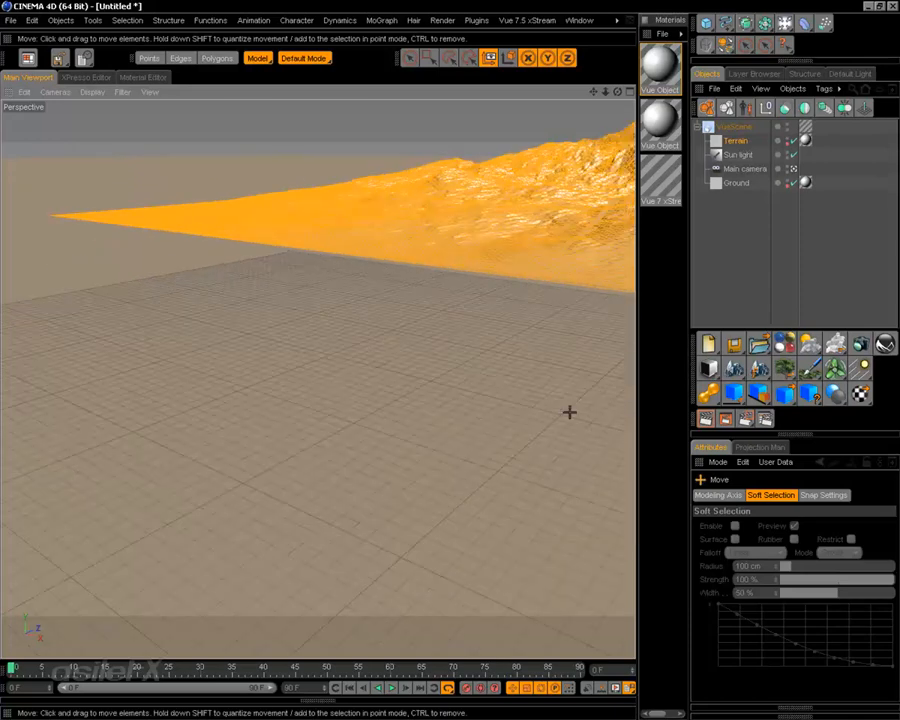
Add a Vue cube to the scene and select it in the perspective view
{"action": "left_click", "coordinate": [700, 300]}
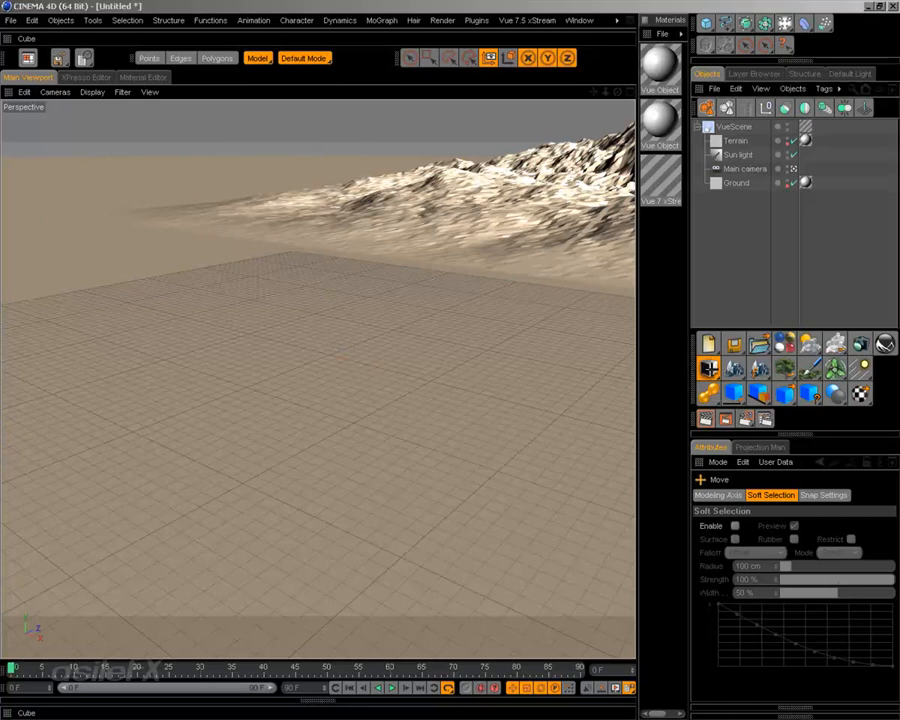
{"action": "left_click", "coordinate": [708, 368]}
{"action": "scroll", "coordinate": [466, 372], "scroll_direction": "down", "scroll_amount": 10}
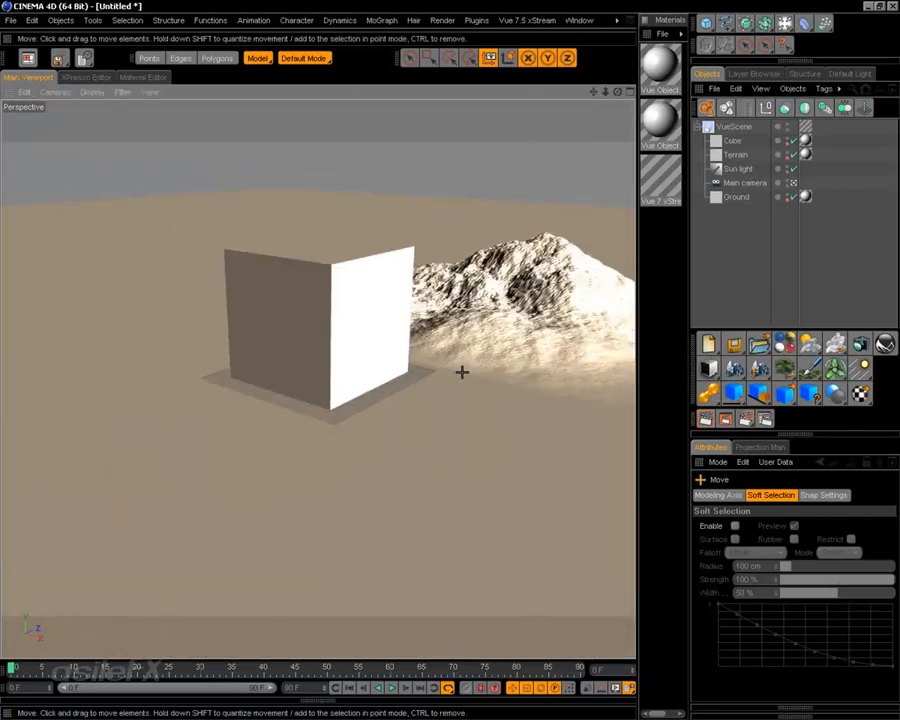
{"action": "left_click_drag", "start_coordinate": [315, 232], "coordinate": [303, 212], "text": "alt"}
{"action": "left_click", "coordinate": [358, 328]}
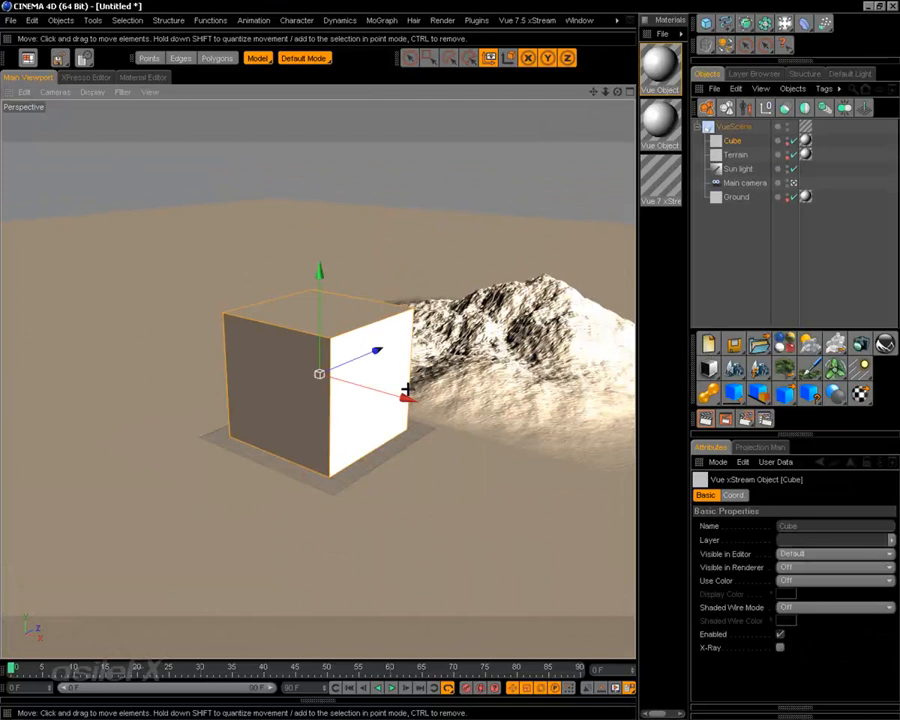
Add a native CINEMA 4D cube and move it beside the Vue cube, to about X 469, Y 117, Z -220 cm
{"action": "left_click", "coordinate": [708, 368]}
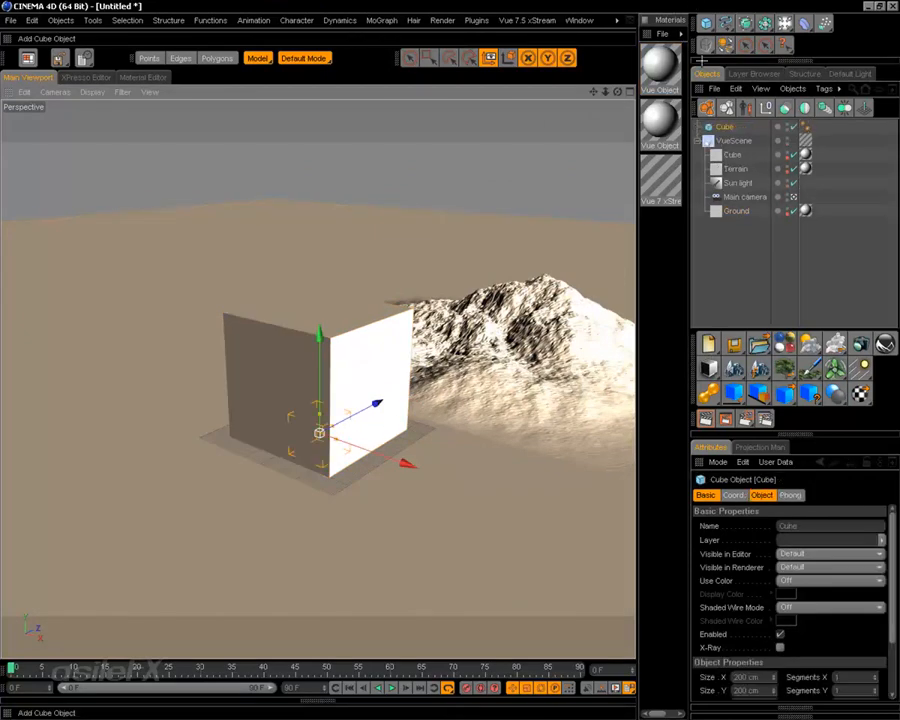
{"action": "left_click_drag", "start_coordinate": [350, 442], "coordinate": [435, 460]}
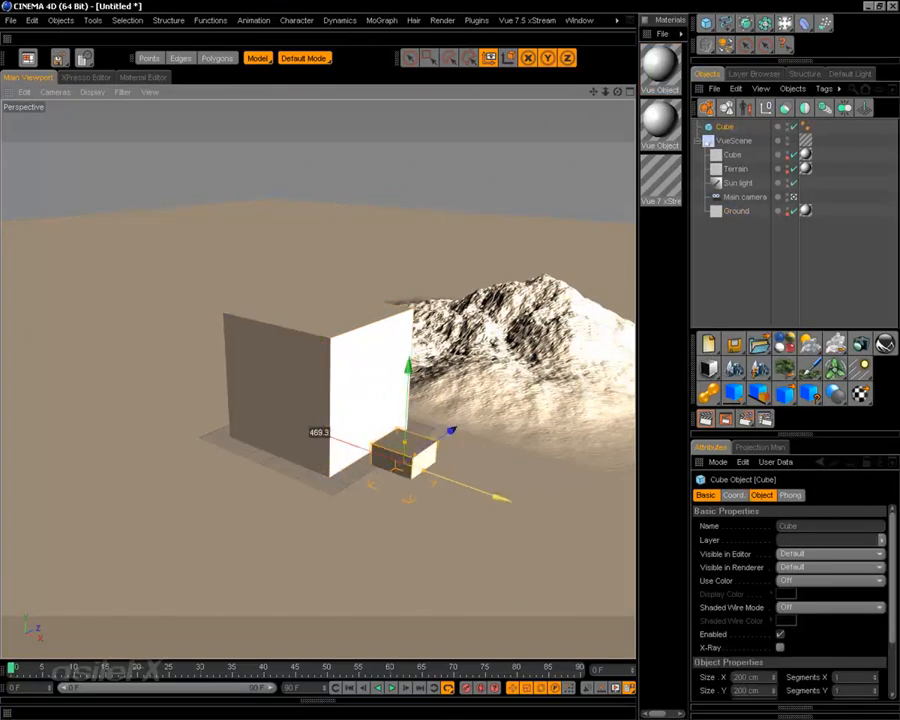
{"action": "left_click_drag", "start_coordinate": [437, 402], "coordinate": [379, 389]}
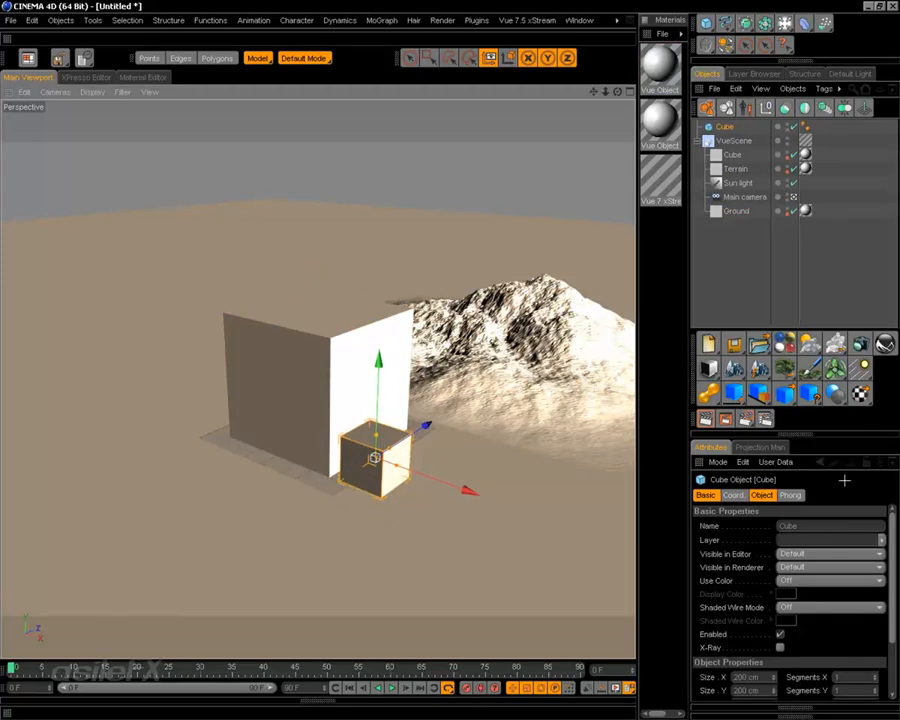
Compare the native cube's object size with the Vue cube's coordinates and scale
{"action": "left_click", "coordinate": [734, 495]}
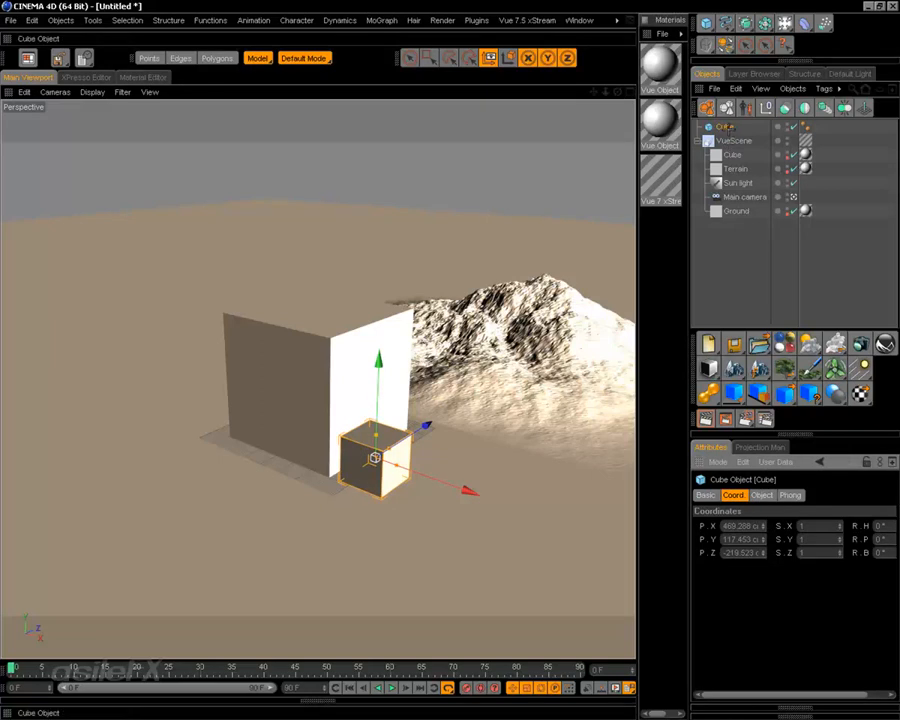
{"action": "left_click", "coordinate": [762, 495]}
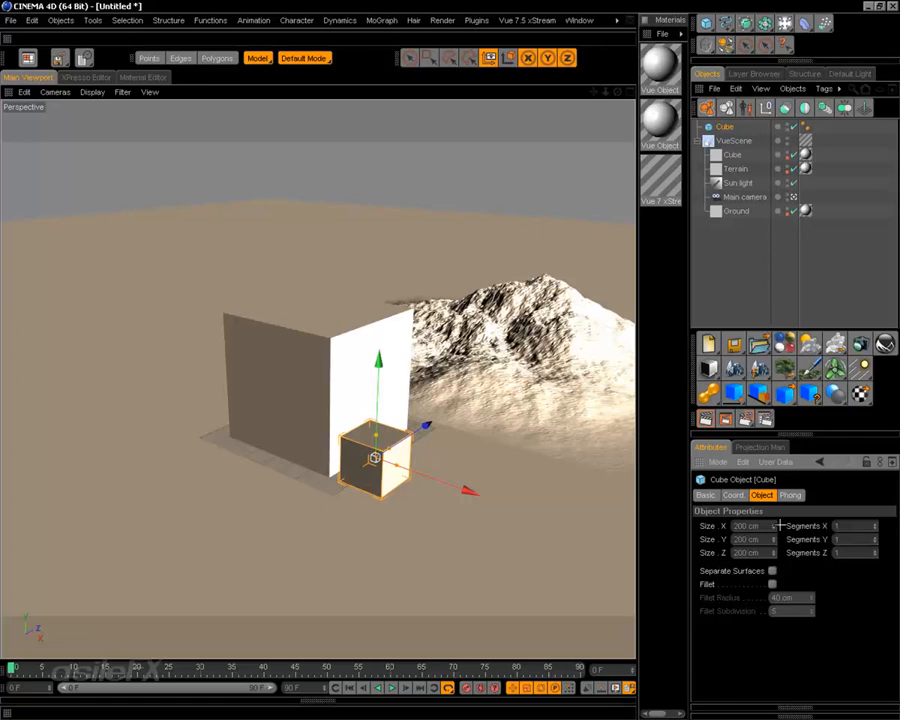
{"action": "scroll", "coordinate": [526, 511], "scroll_direction": "up", "scroll_amount": 3}
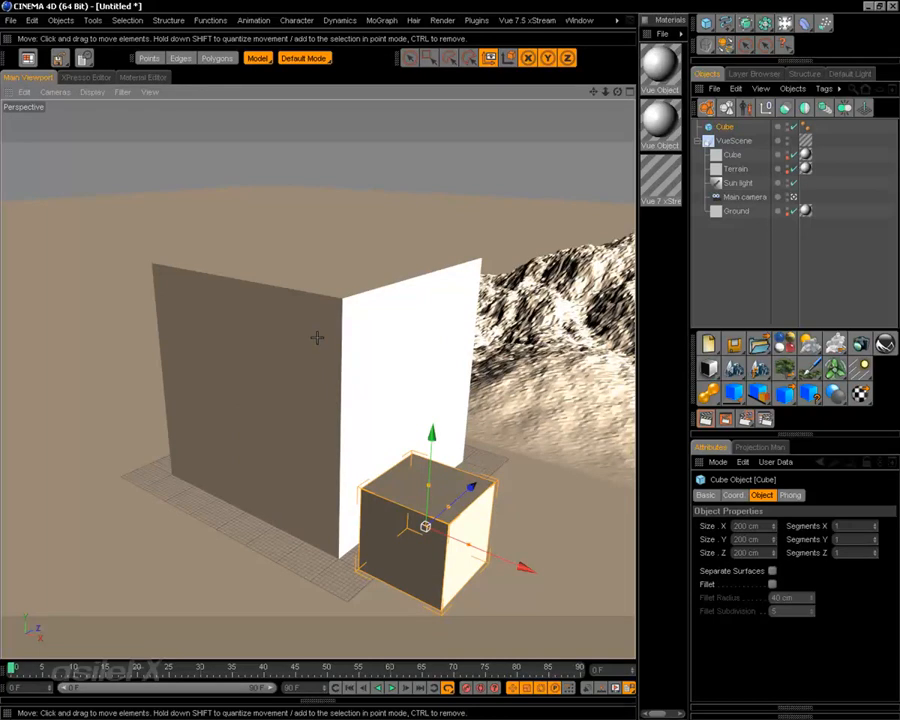
{"action": "left_click", "coordinate": [377, 349]}
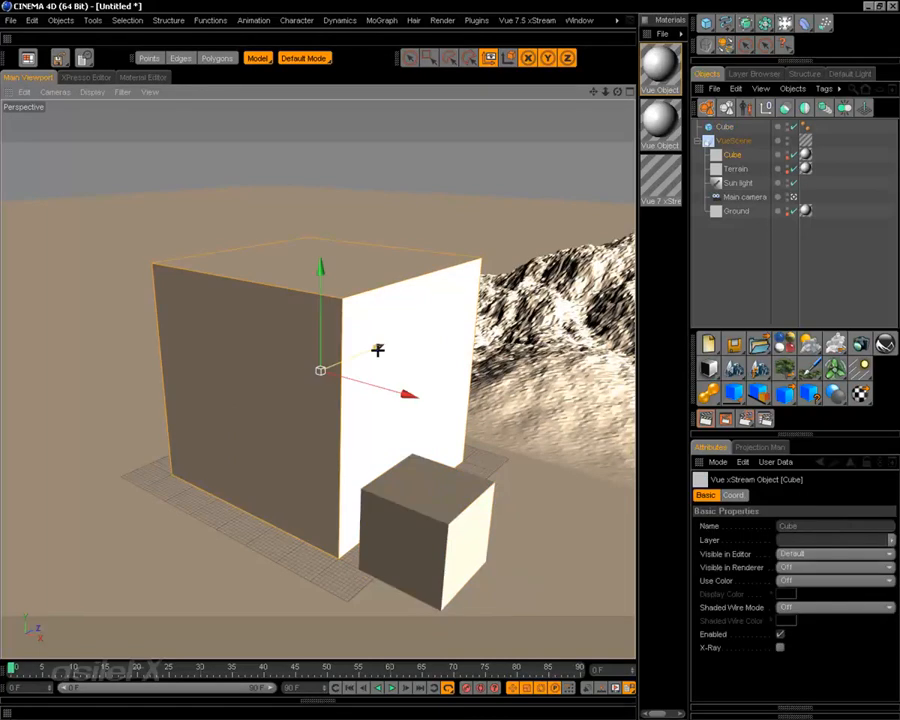
{"action": "left_click", "coordinate": [733, 495]}
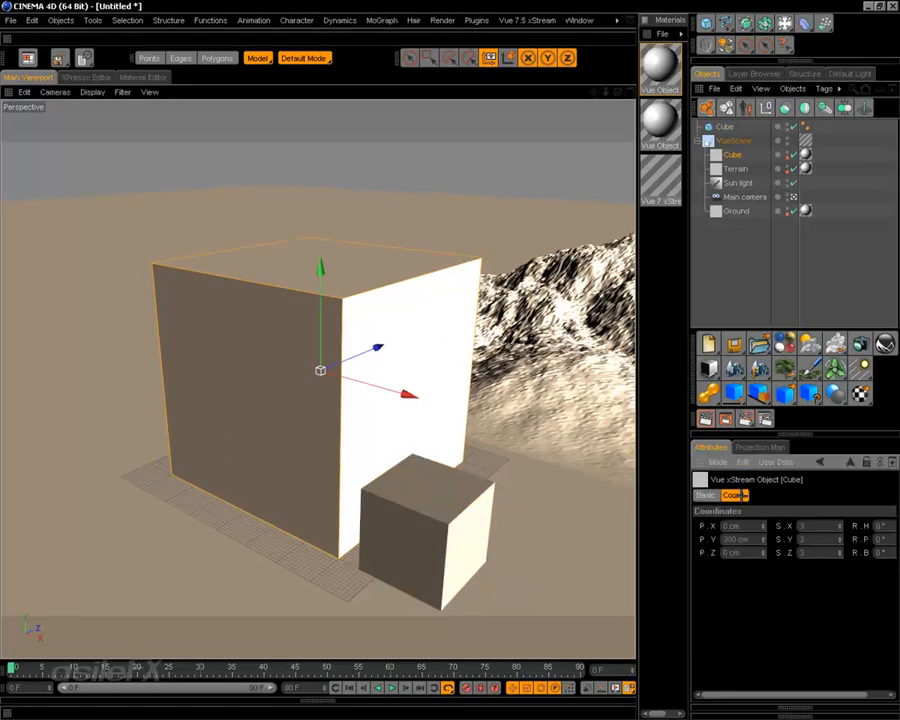
{"action": "left_click", "coordinate": [815, 526]}
Move the native cube along X to about 415 cm, closer to the Vue cube's corner
{"action": "left_click_drag", "start_coordinate": [572, 489], "coordinate": [548, 415], "text": "alt"}
{"action": "left_click", "coordinate": [412, 490]}
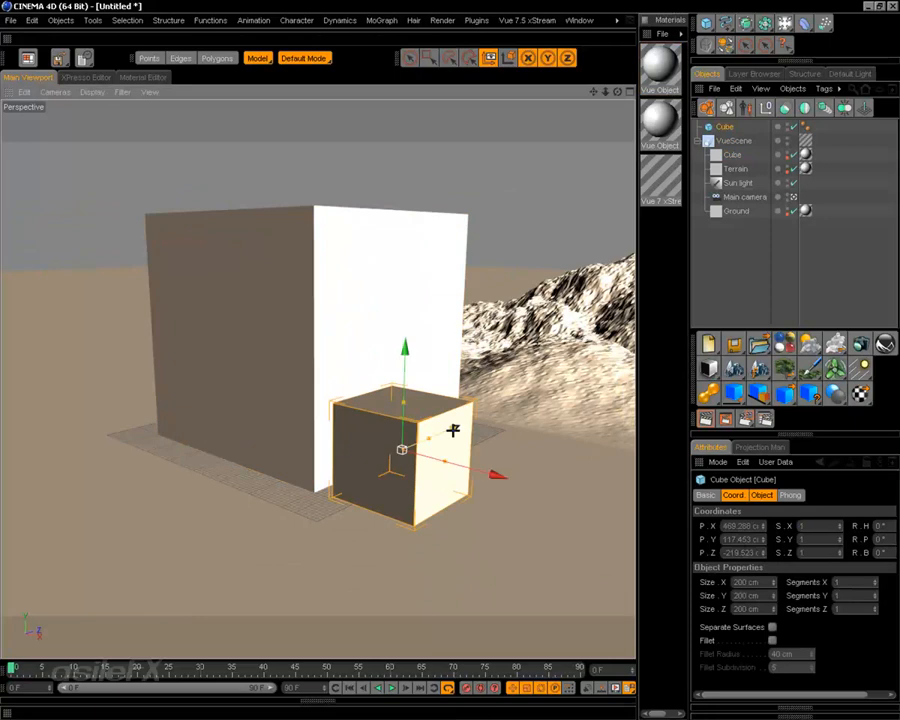
{"action": "left_click_drag", "start_coordinate": [507, 482], "coordinate": [485, 476]}
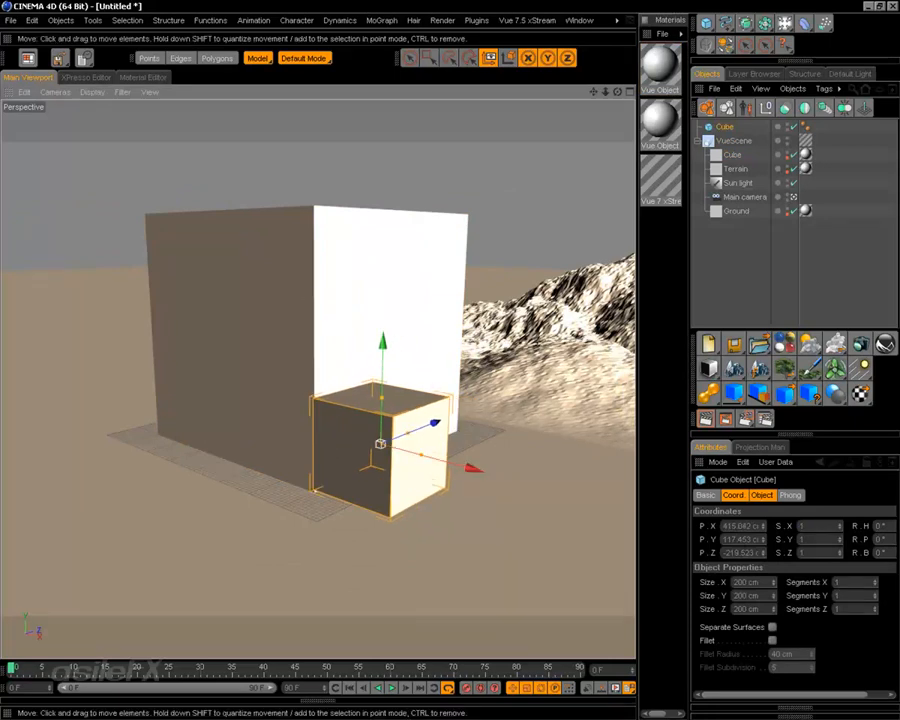
Delete the native cube and the Vue cube from the scene
{"action": "left_click", "coordinate": [311, 297]}
{"action": "left_click", "coordinate": [369, 455]}
{"action": "key", "text": "Delete"}
{"action": "left_click", "coordinate": [364, 329]}
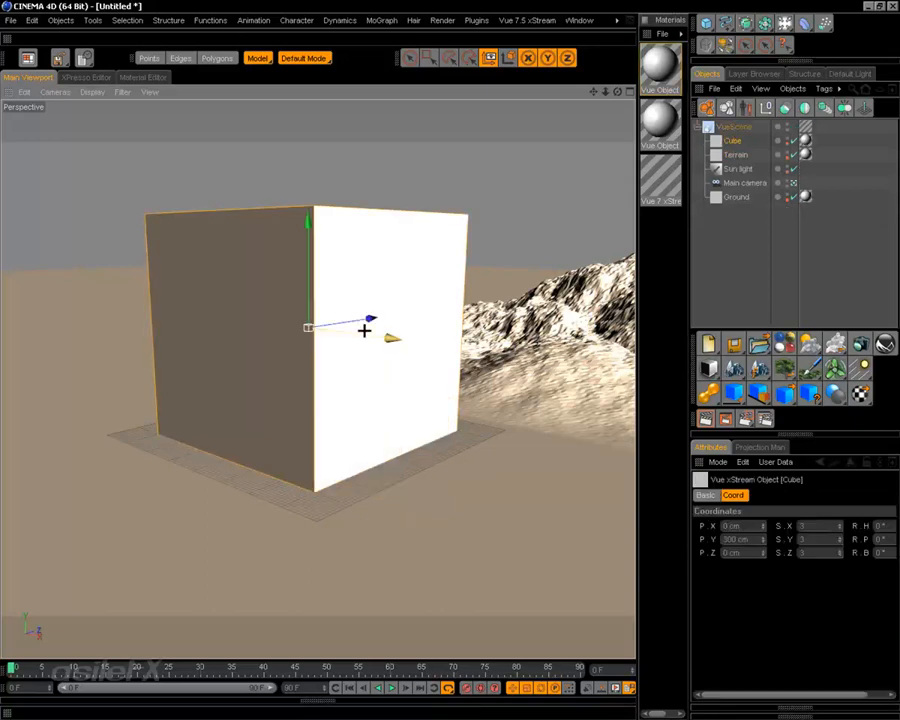
{"action": "key", "text": "Delete"}
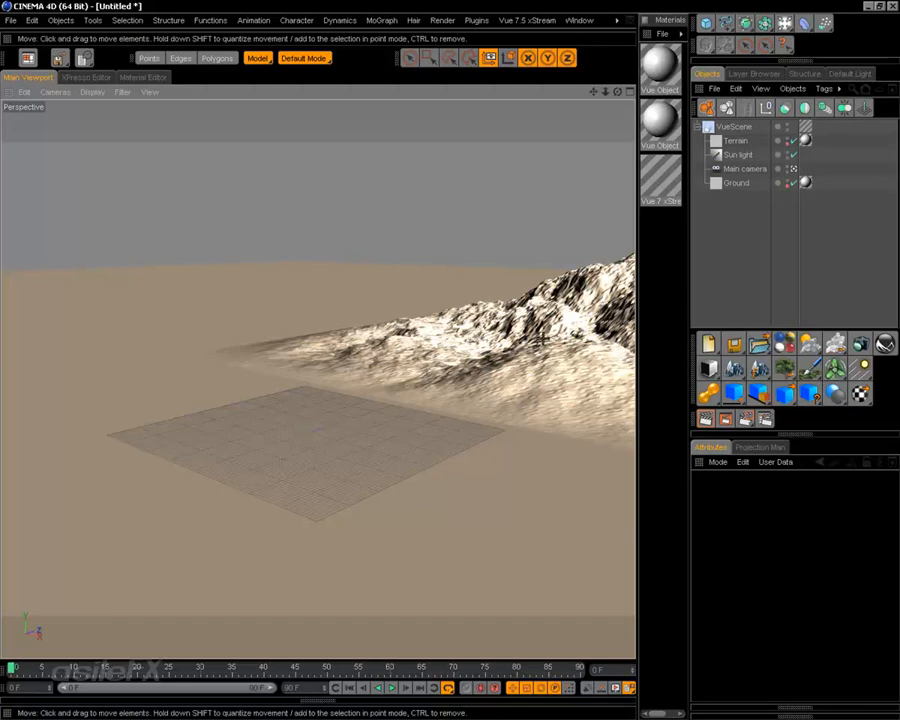
Delete the terrain from the Vue scene
{"action": "left_click", "coordinate": [542, 342]}
{"action": "key", "text": "Delete"}
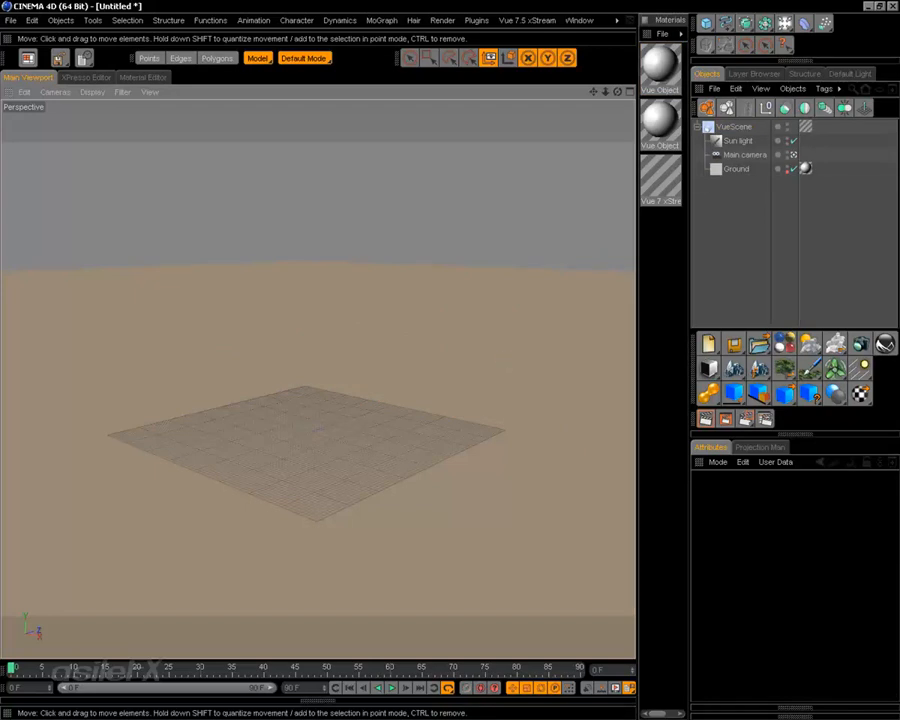
Inspect the ground plane's extent and review the infinite plane geometry size in the xStream options
{"action": "left_click_drag", "start_coordinate": [412, 406], "coordinate": [455, 375], "text": "alt"}
{"action": "scroll", "coordinate": [384, 420], "scroll_direction": "up", "scroll_amount": 6}
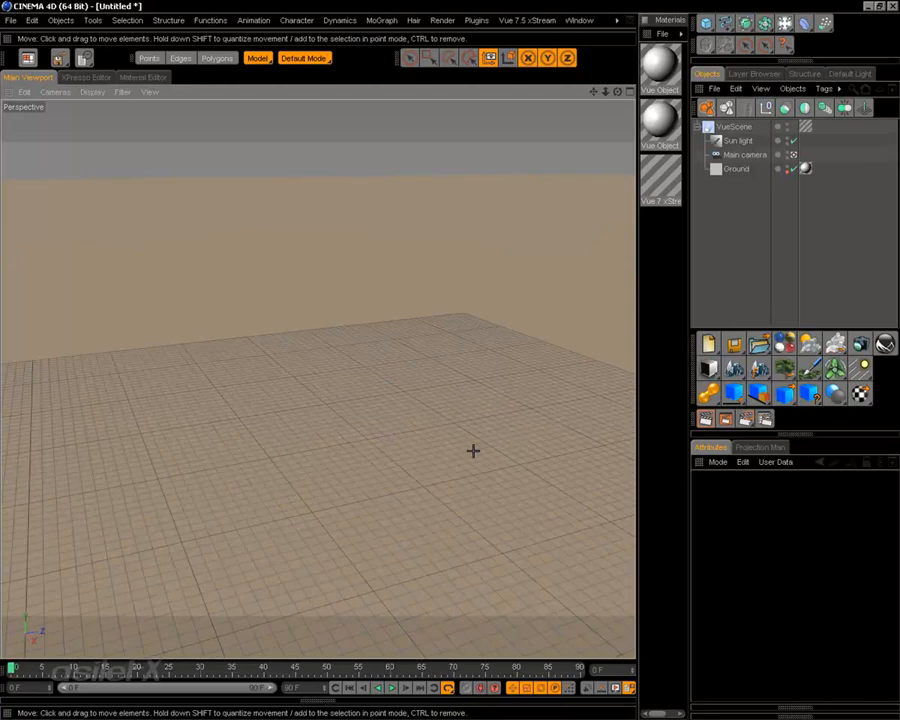
{"action": "scroll", "coordinate": [474, 486], "scroll_direction": "down", "scroll_amount": 5}
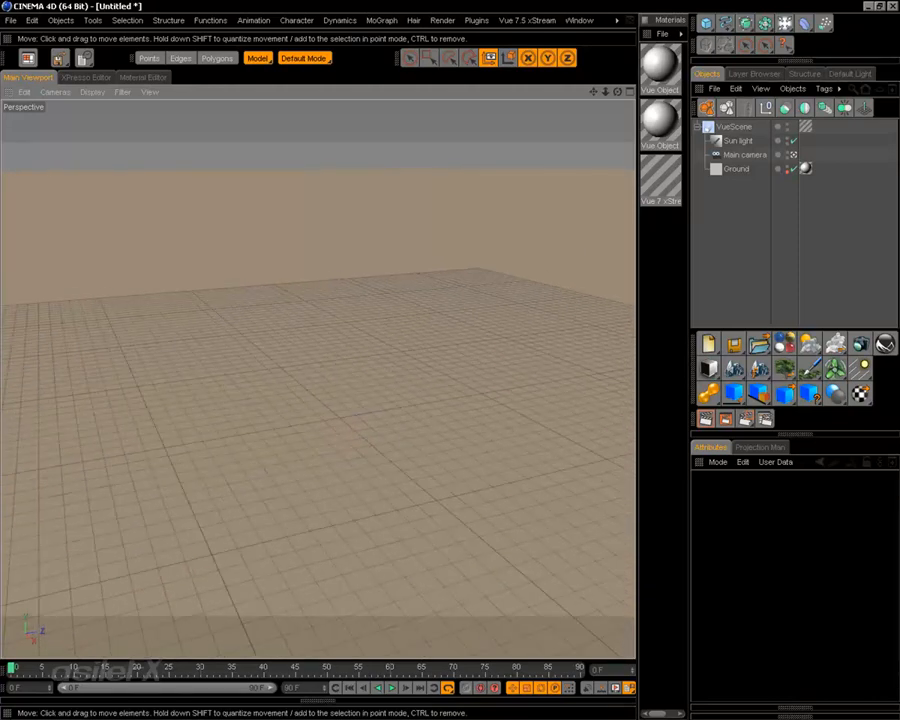
{"action": "mouse_move", "coordinate": [484, 466]}
{"action": "left_mouse_down", "text": "alt"}
{"action": "mouse_move", "coordinate": [484, 505]}
{"action": "mouse_move", "coordinate": [482, 422]}
{"action": "mouse_move", "coordinate": [479, 448]}
{"action": "left_mouse_up", "text": "alt"}
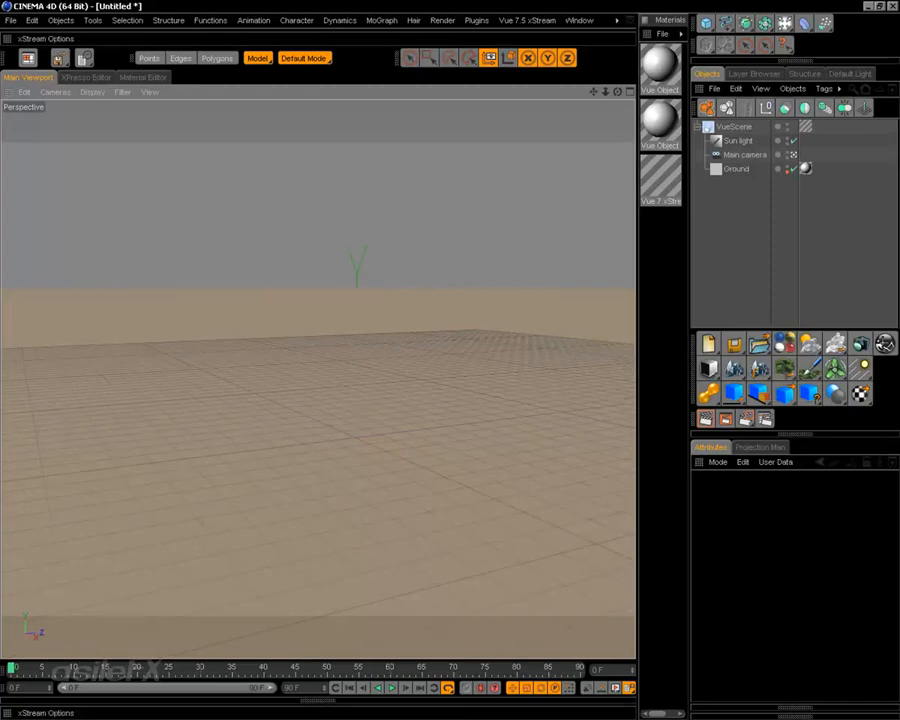
{"action": "left_click", "coordinate": [885, 344]}
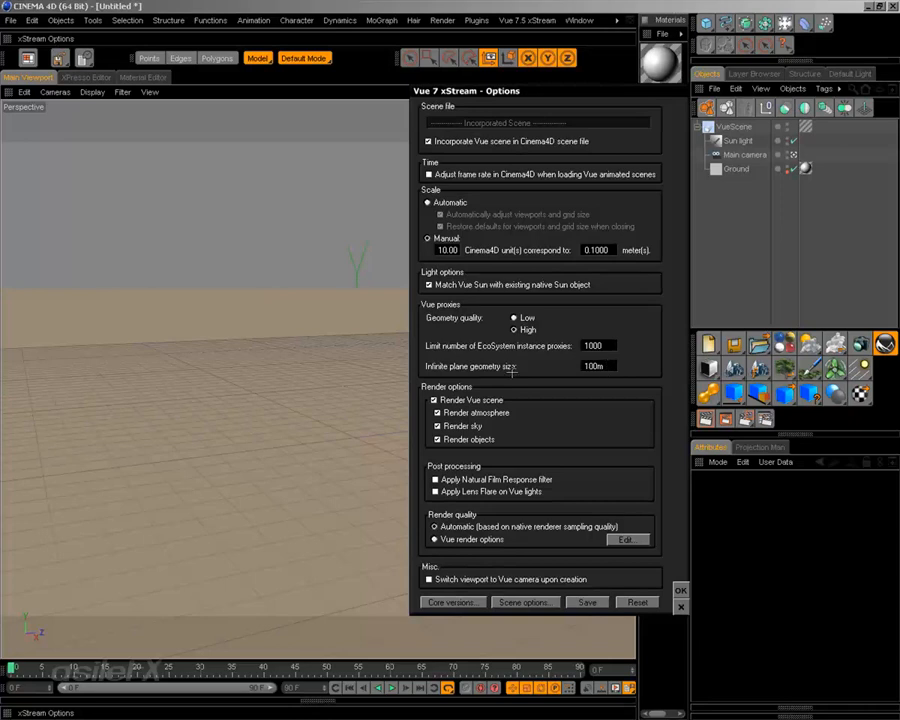
{"action": "left_click_drag", "start_coordinate": [452, 369], "coordinate": [458, 364]}
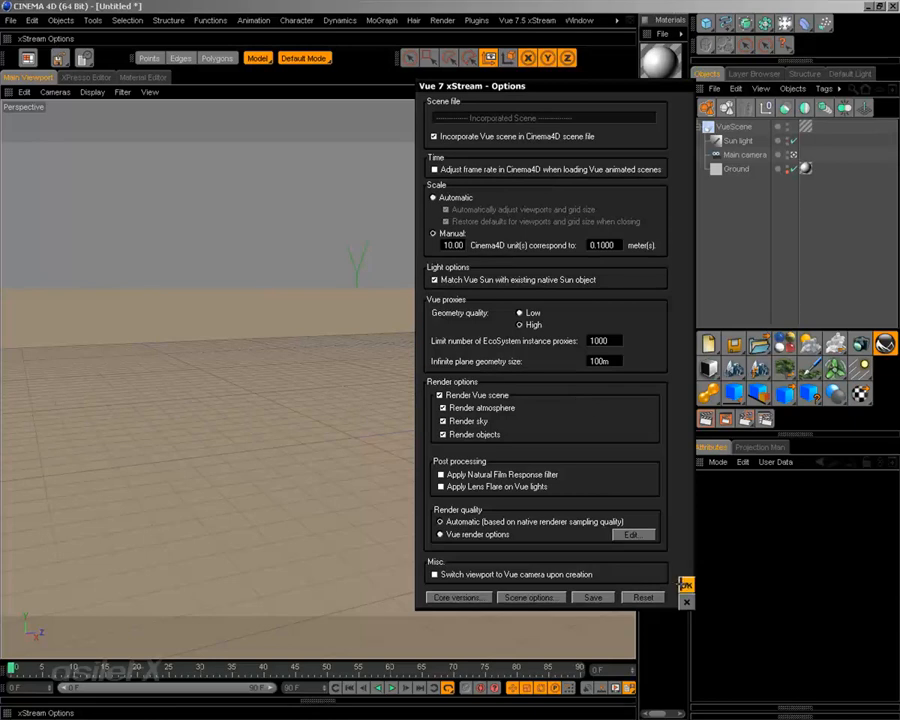
{"action": "left_click", "coordinate": [685, 584]}
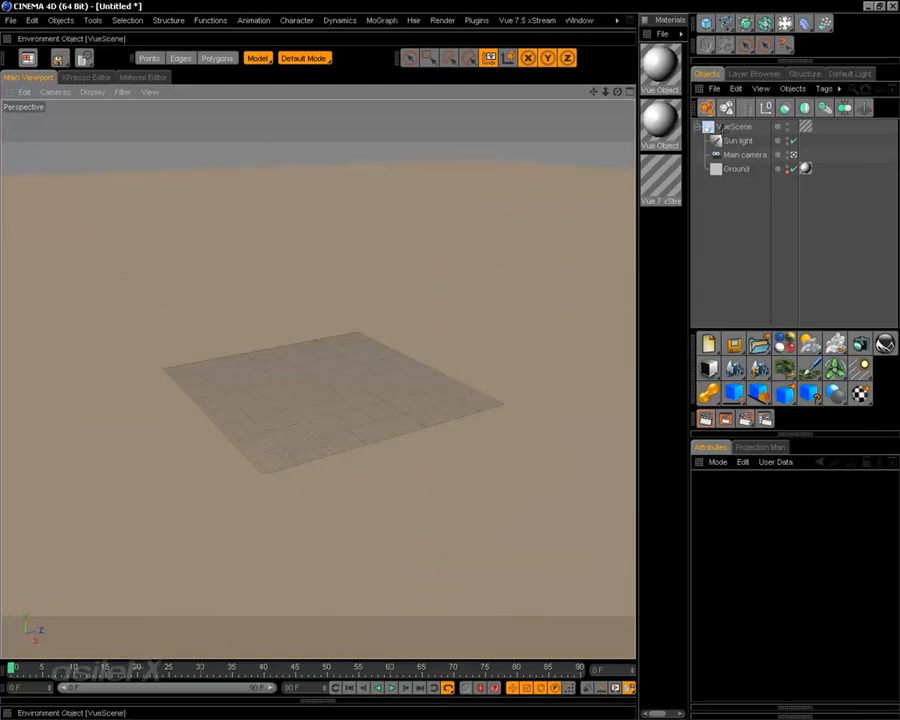
Add an XZ construction plane with 100 lines at 100 cm grid spacing as a scale reference, and deselect it
{"action": "left_click", "coordinate": [84, 58]}
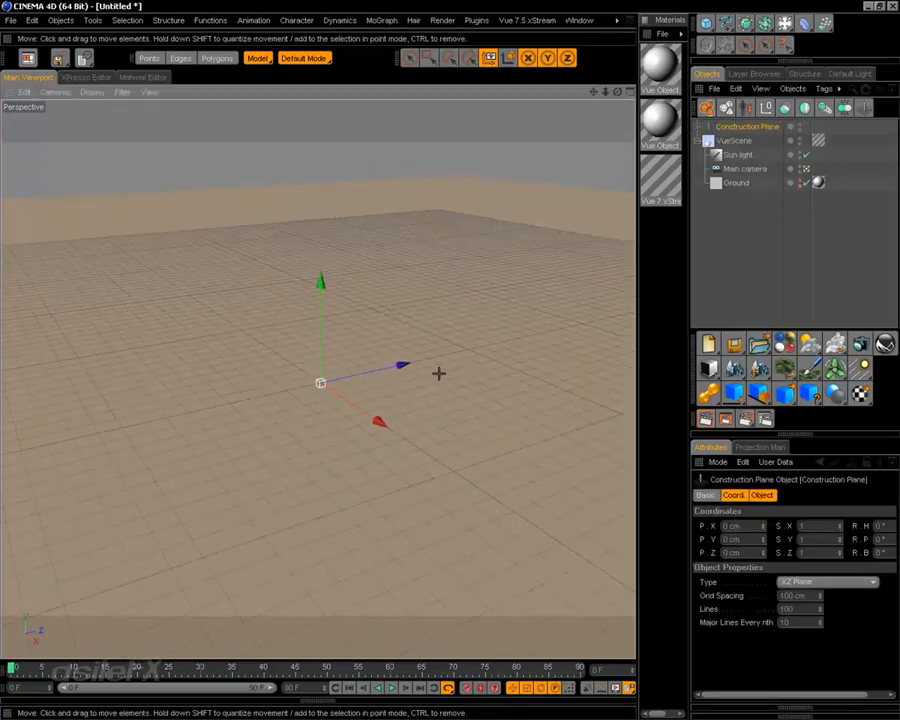
{"action": "left_click_drag", "start_coordinate": [403, 380], "coordinate": [436, 364], "text": "alt"}
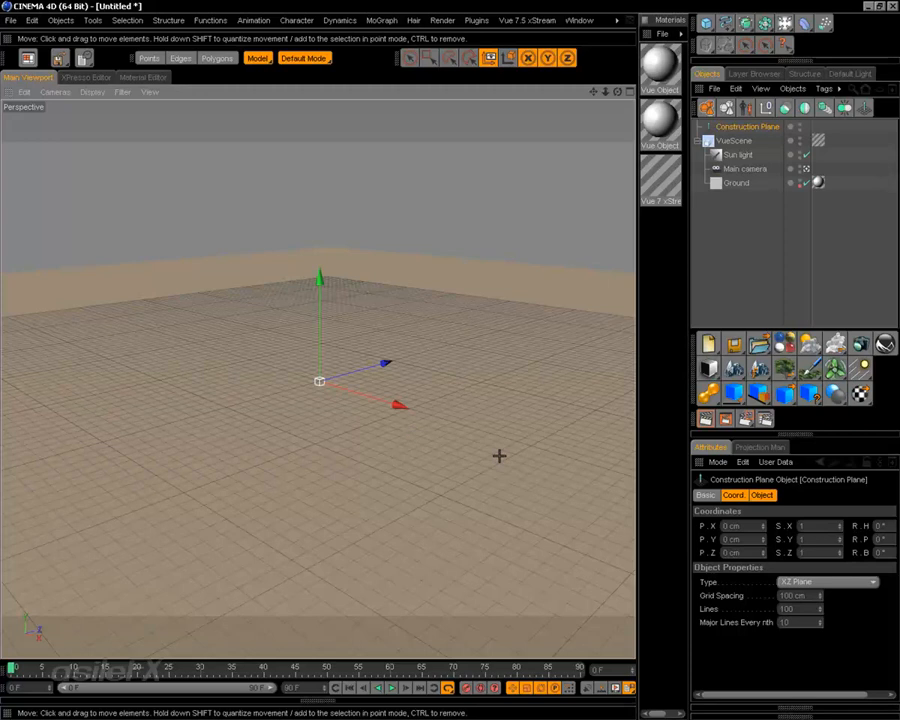
{"action": "left_click", "coordinate": [738, 200]}
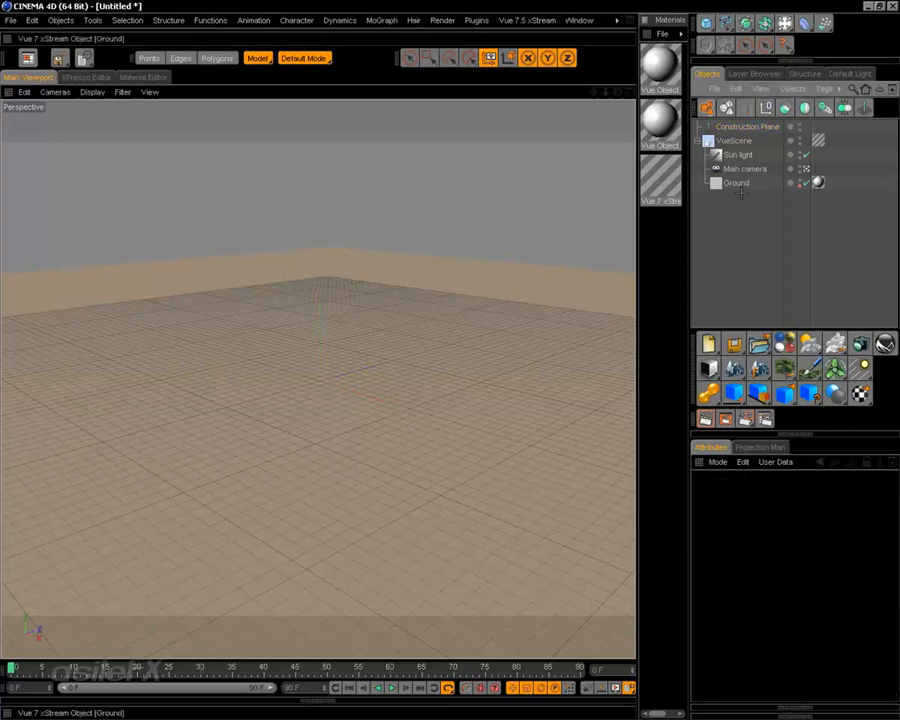
Set the infinite plane geometry size in the xStream options to 1 km and check the applied value
{"action": "left_click", "coordinate": [885, 343]}
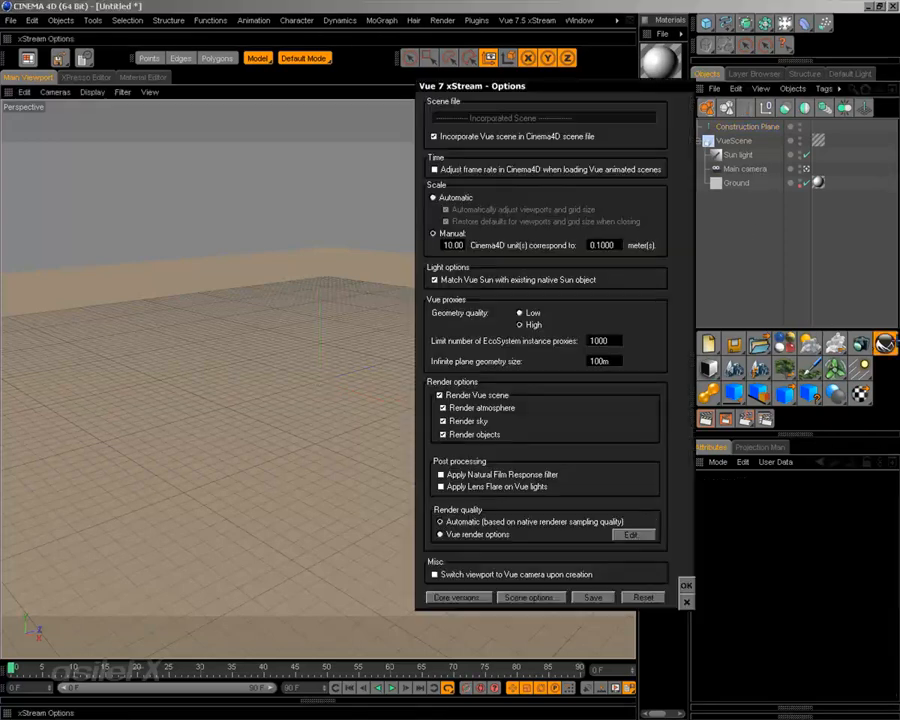
{"action": "left_click", "coordinate": [616, 364]}
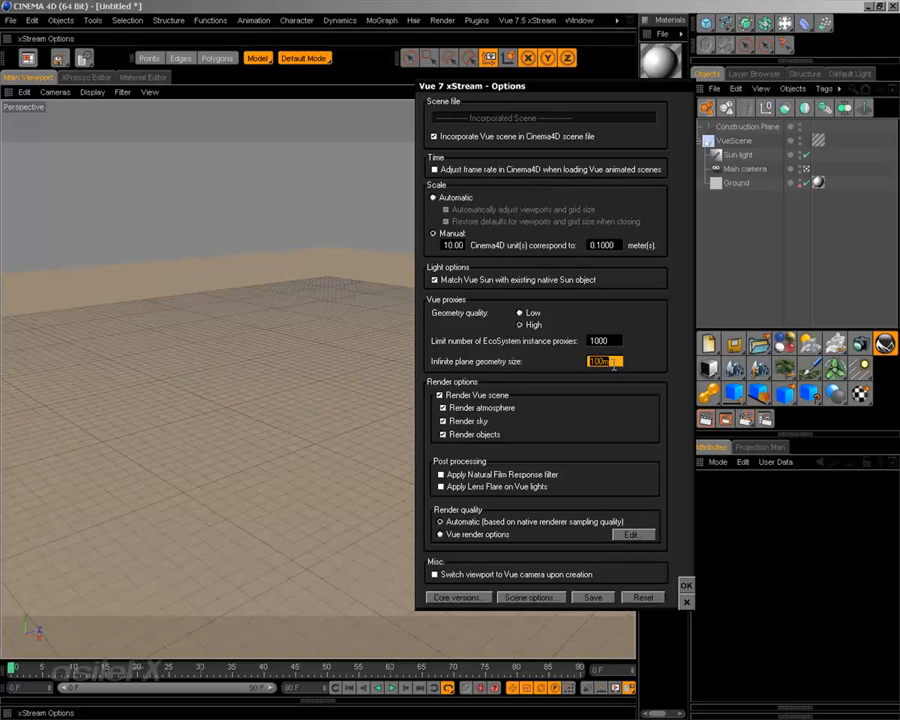
{"action": "key", "text": "Return"}
{"action": "type", "text": "00"}
{"action": "left_click", "coordinate": [686, 585]}
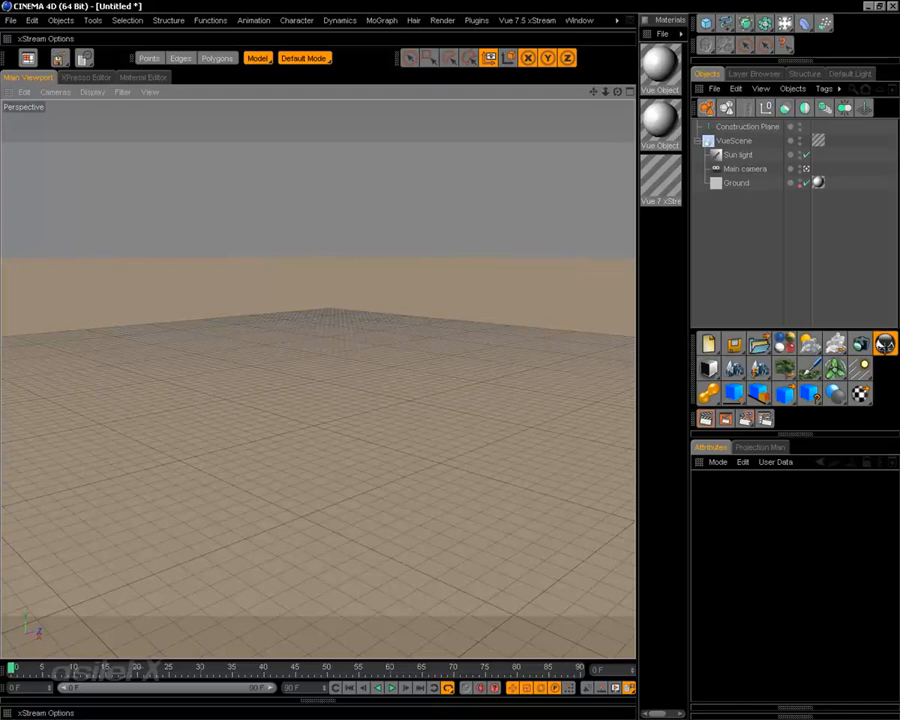
{"action": "left_click", "coordinate": [885, 344]}
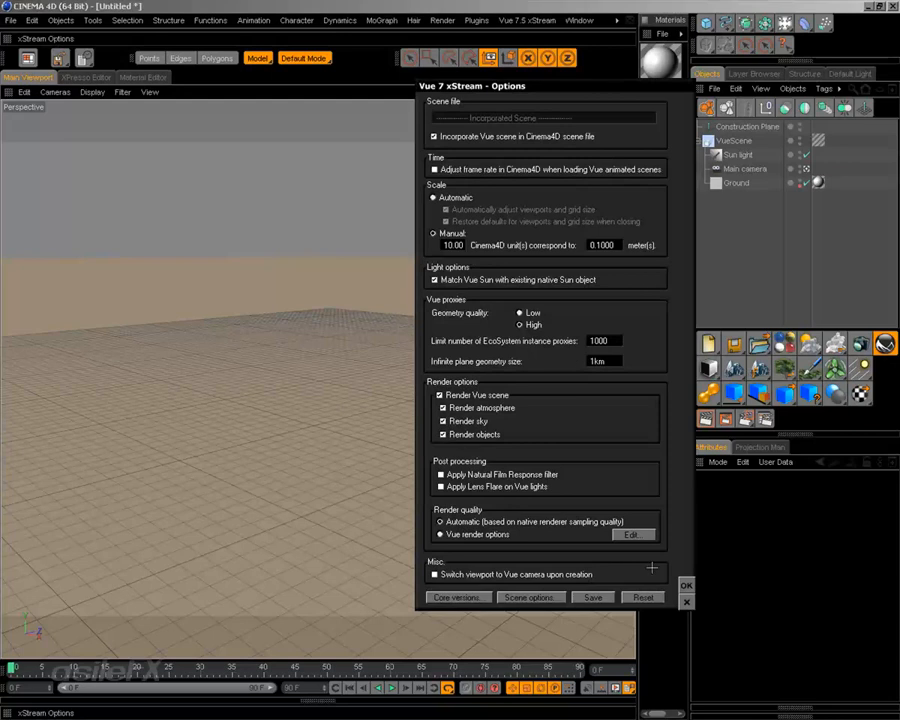
{"action": "left_click", "coordinate": [686, 585]}
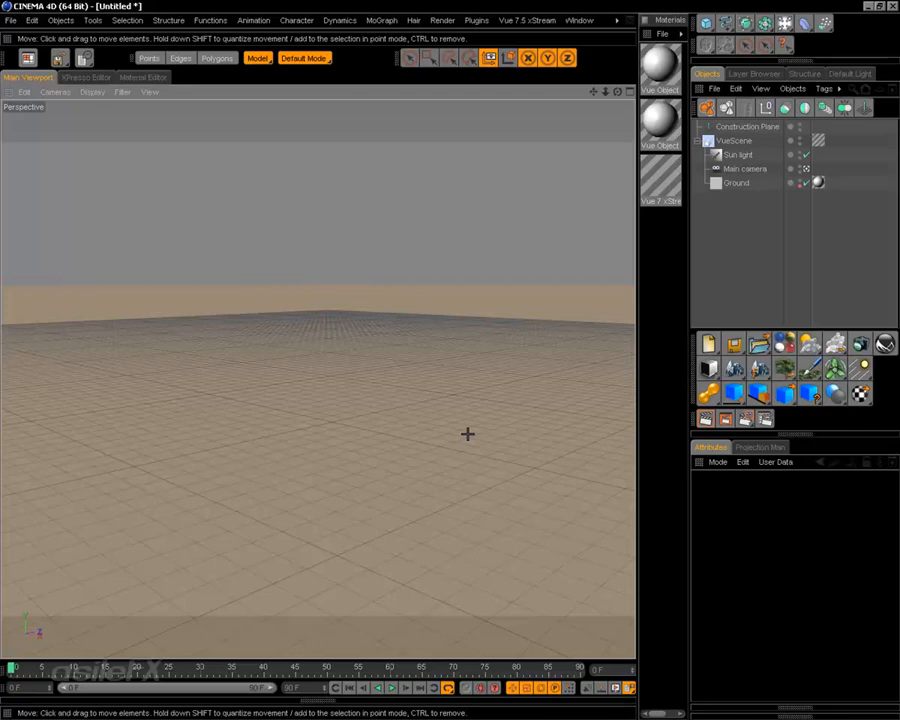
{"action": "right_click", "coordinate": [693, 418]}
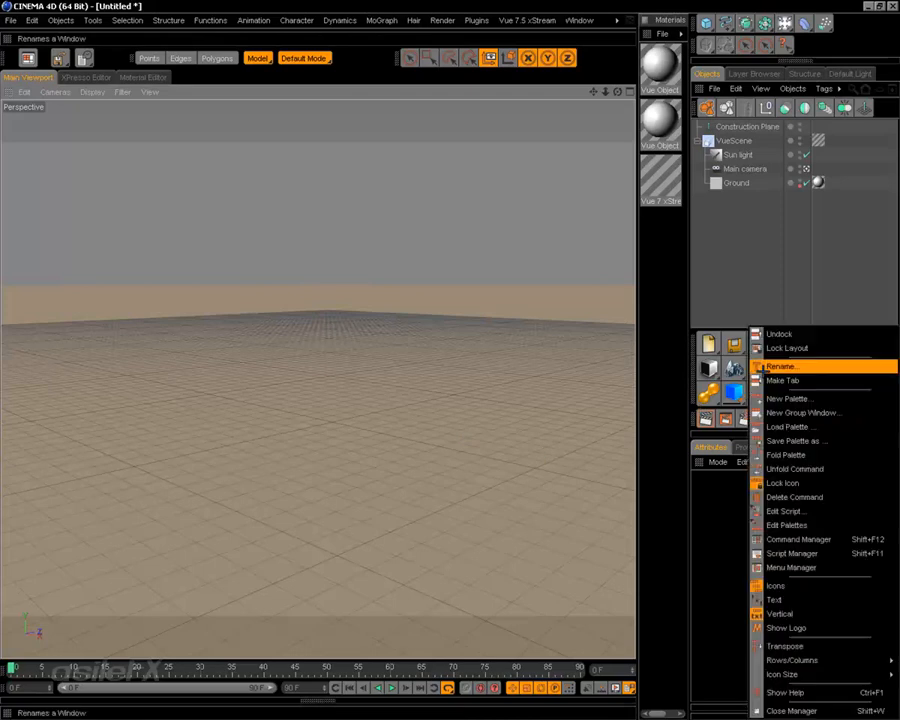
{"action": "left_click", "coordinate": [723, 270]}
{"action": "left_click_drag", "start_coordinate": [759, 368], "coordinate": [733, 249]}
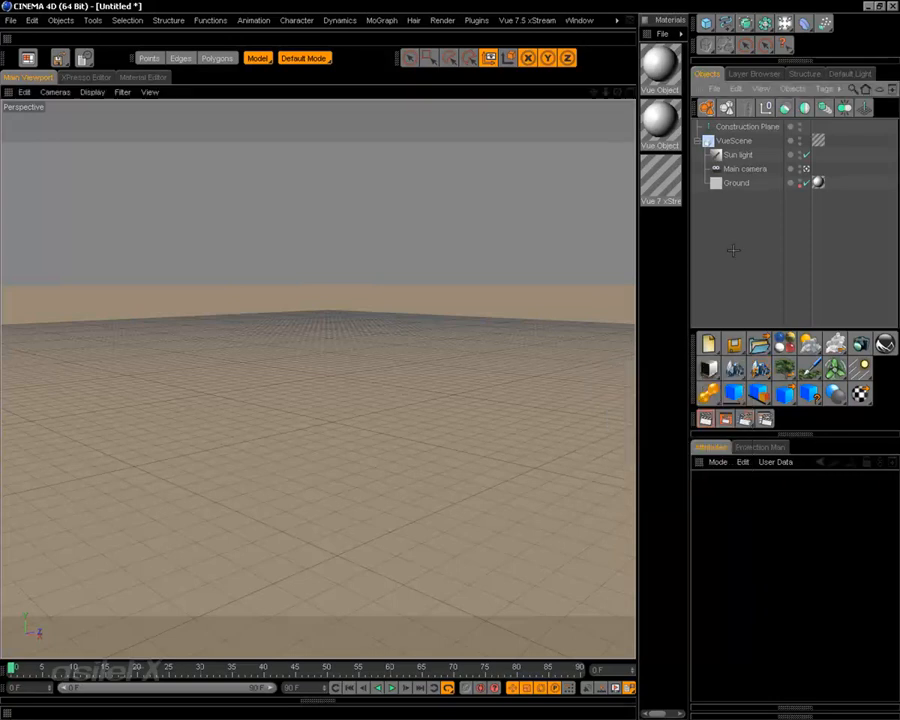
Create a Vue procedural terrain from the Default preset in Infinite Terrains, discarding the existing ground plane and adding the sea level object
{"action": "left_click", "coordinate": [524, 20]}
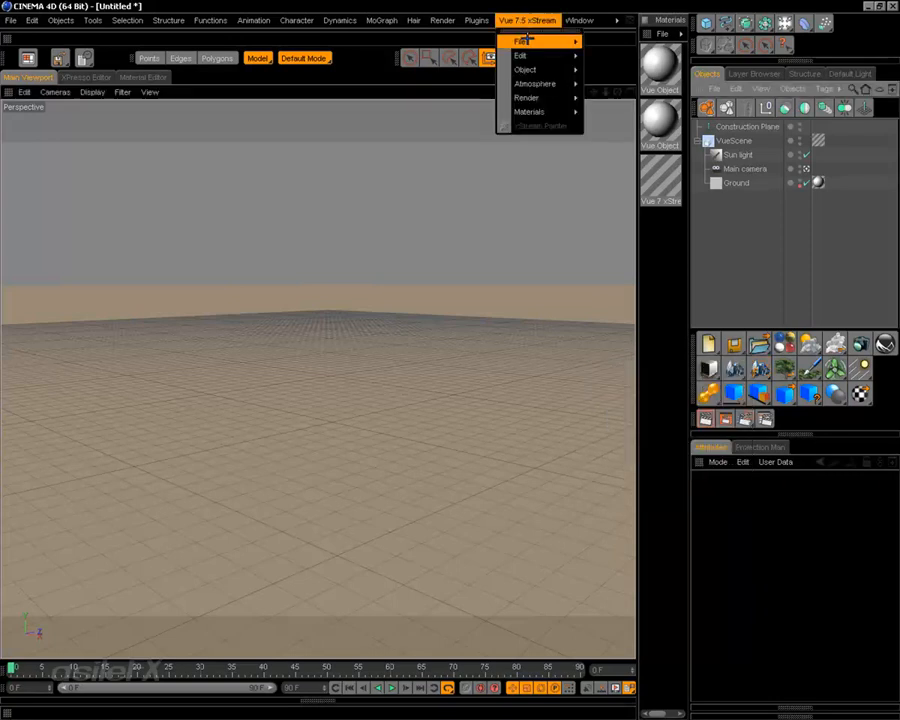
{"action": "mouse_move", "coordinate": [522, 55]}
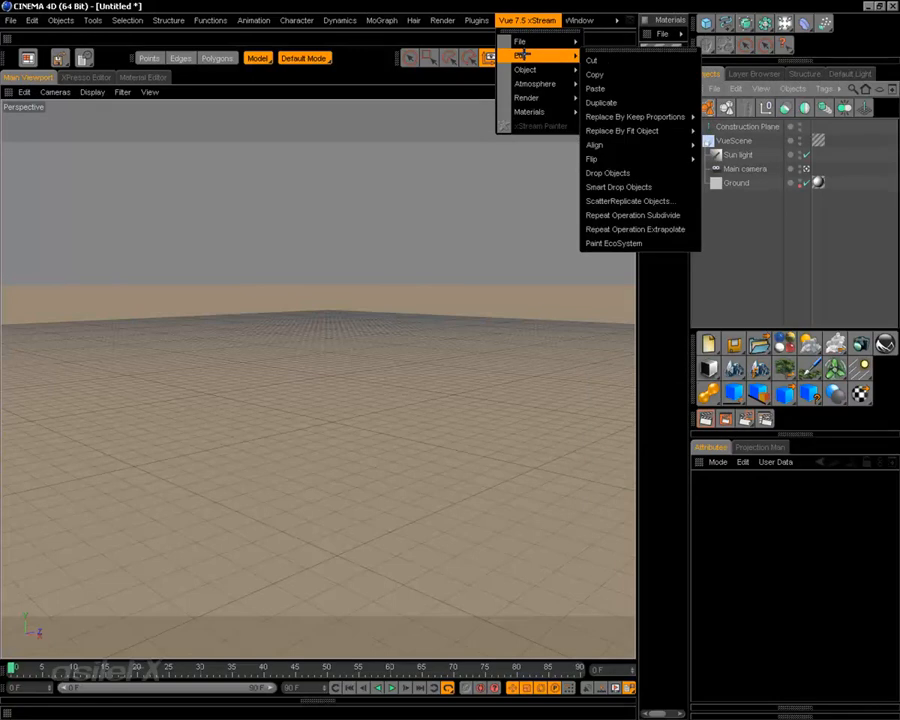
{"action": "mouse_move", "coordinate": [542, 70]}
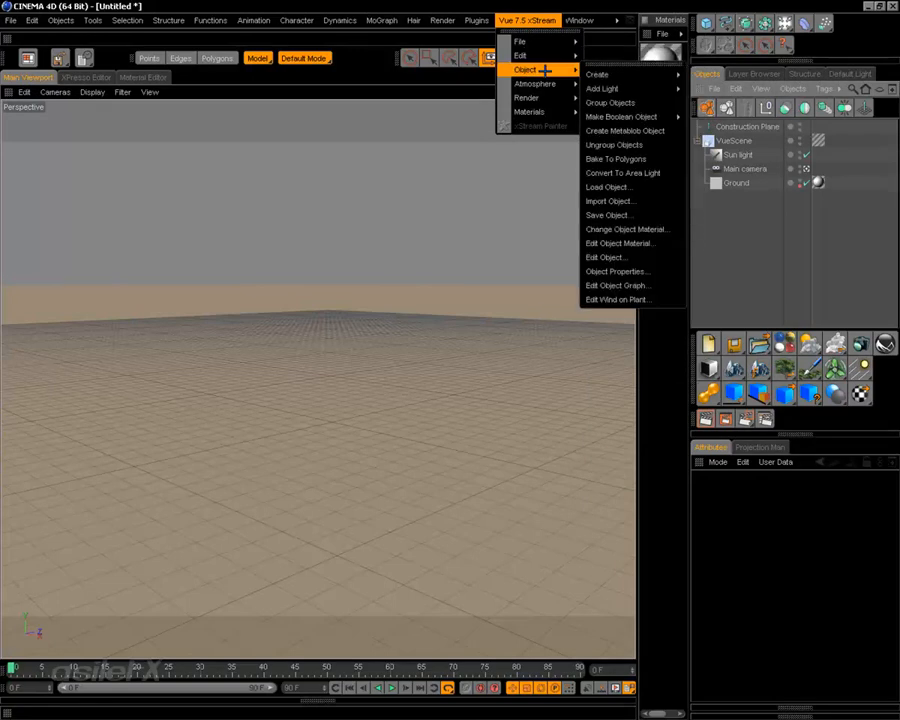
{"action": "mouse_move", "coordinate": [598, 74]}
{"action": "mouse_move", "coordinate": [720, 234]}
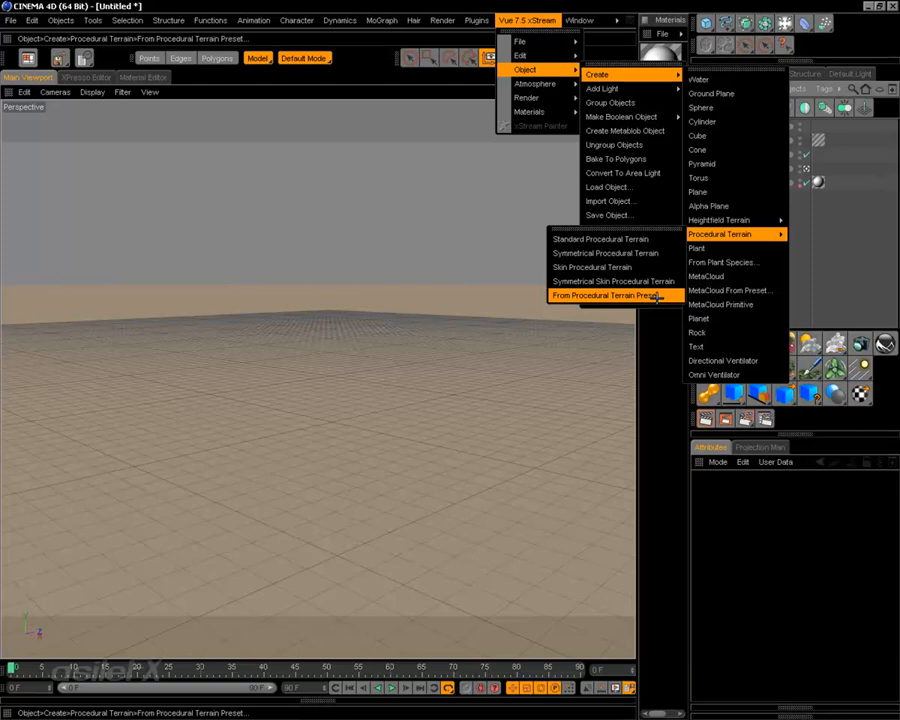
{"action": "left_click", "coordinate": [658, 296]}
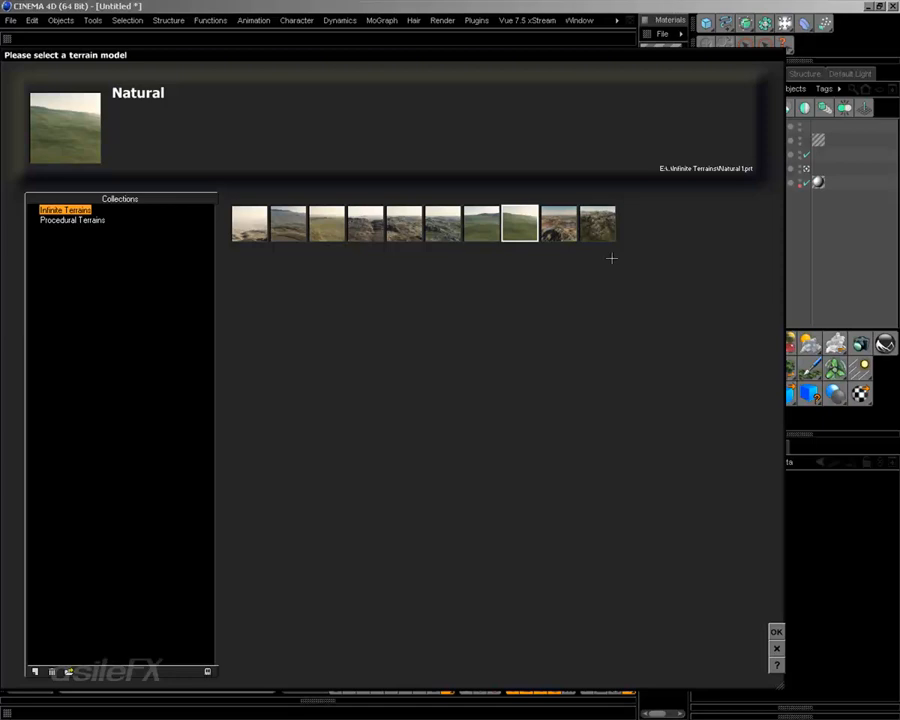
{"action": "left_click", "coordinate": [443, 223]}
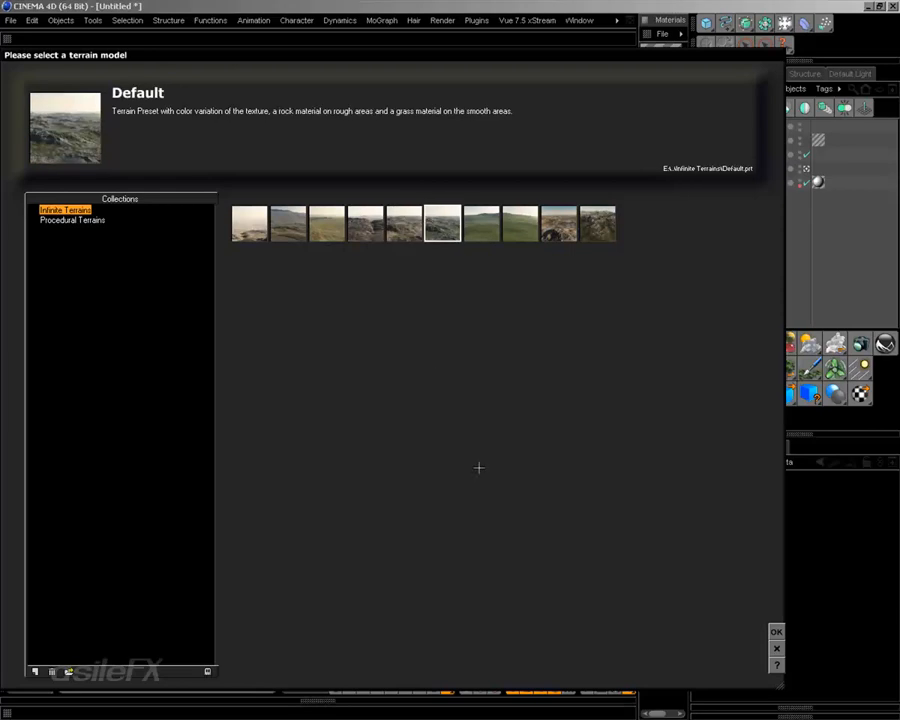
{"action": "left_click", "coordinate": [776, 631]}
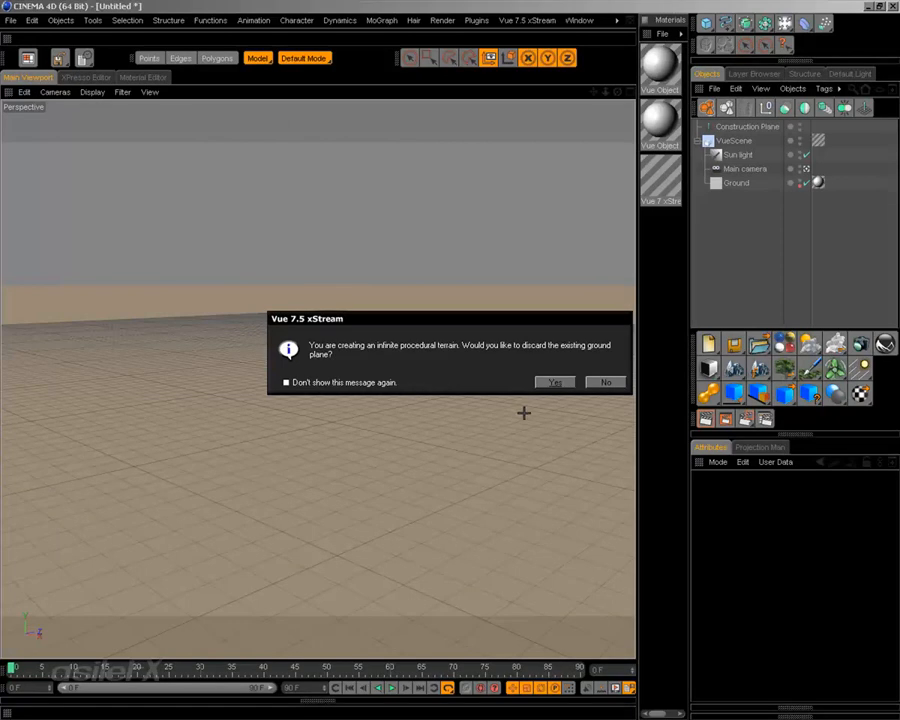
{"action": "left_click", "coordinate": [556, 382]}
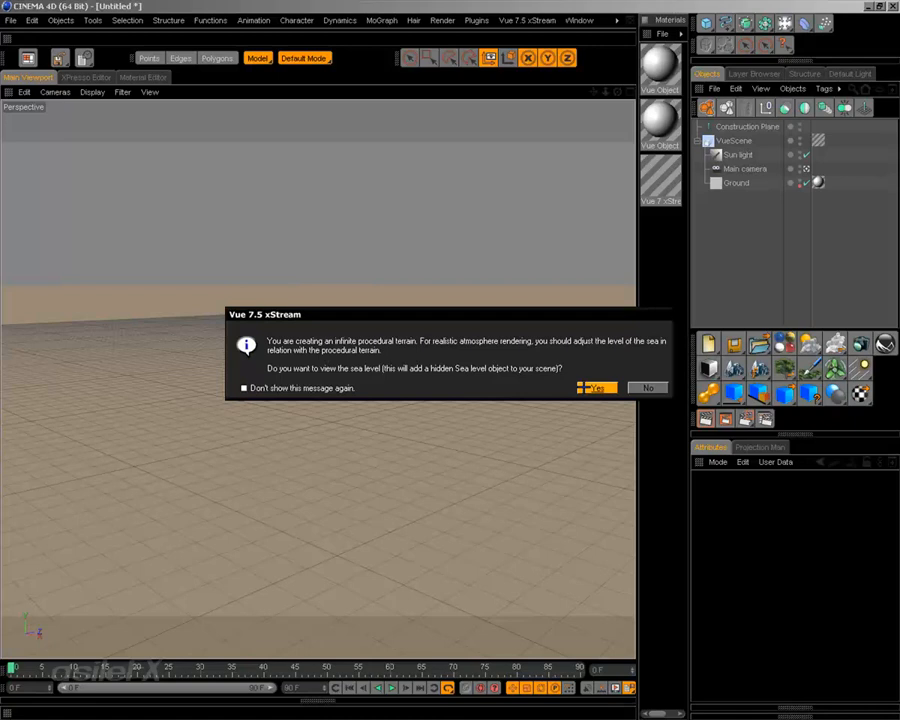
{"action": "left_click", "coordinate": [595, 388]}
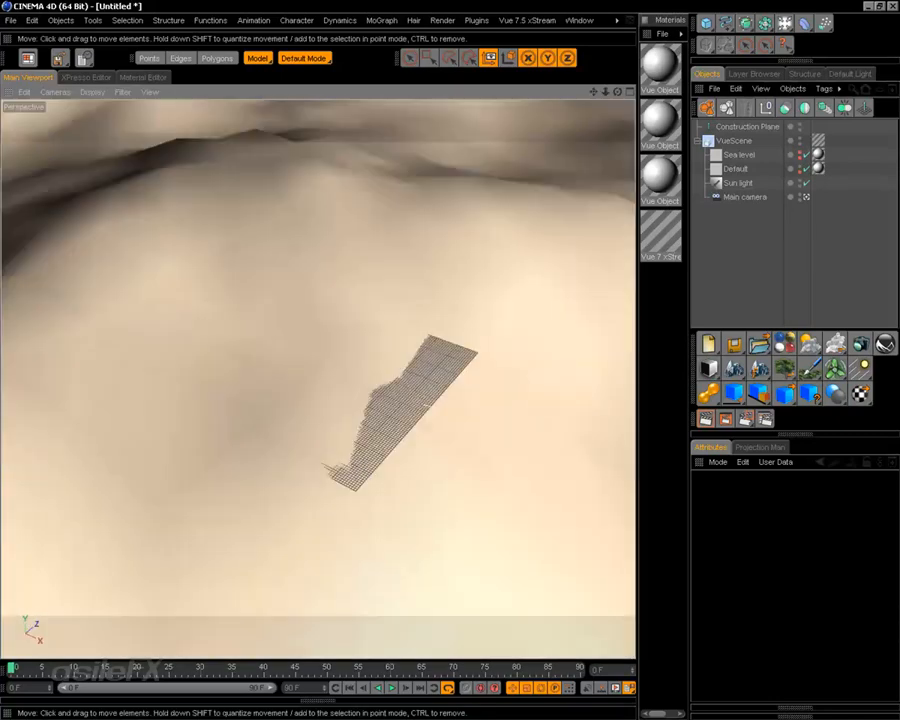
Examine the infinite terrain's size and relief relative to the construction plane grid from near, far and different angles
{"action": "left_click_drag", "start_coordinate": [427, 405], "coordinate": [440, 357], "text": "alt"}
{"action": "scroll", "coordinate": [484, 321], "scroll_direction": "down", "scroll_amount": 5}
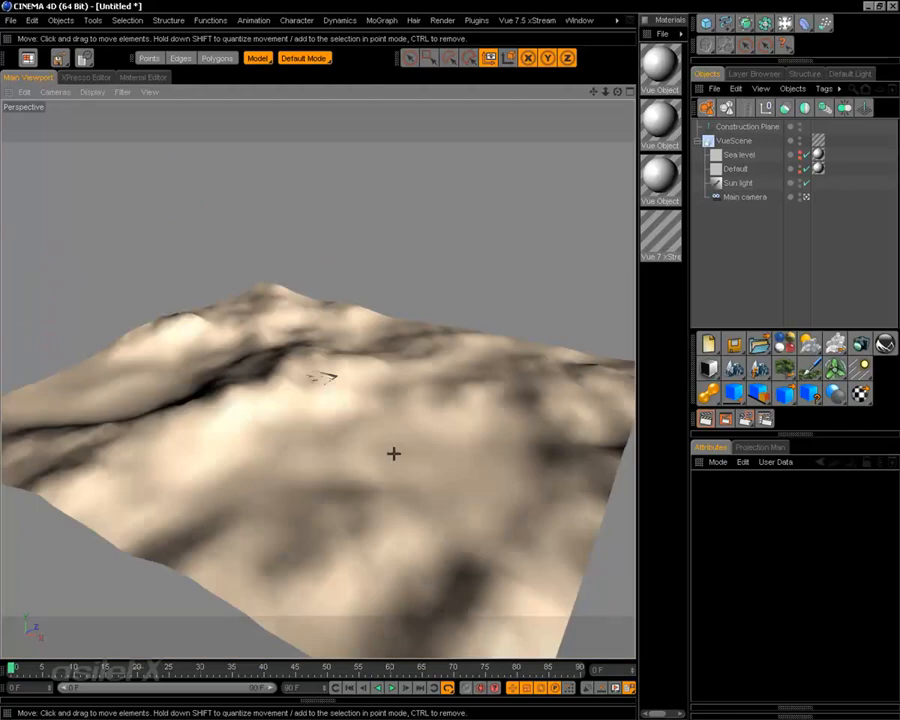
{"action": "left_click_drag", "start_coordinate": [388, 452], "coordinate": [386, 444], "text": "alt"}
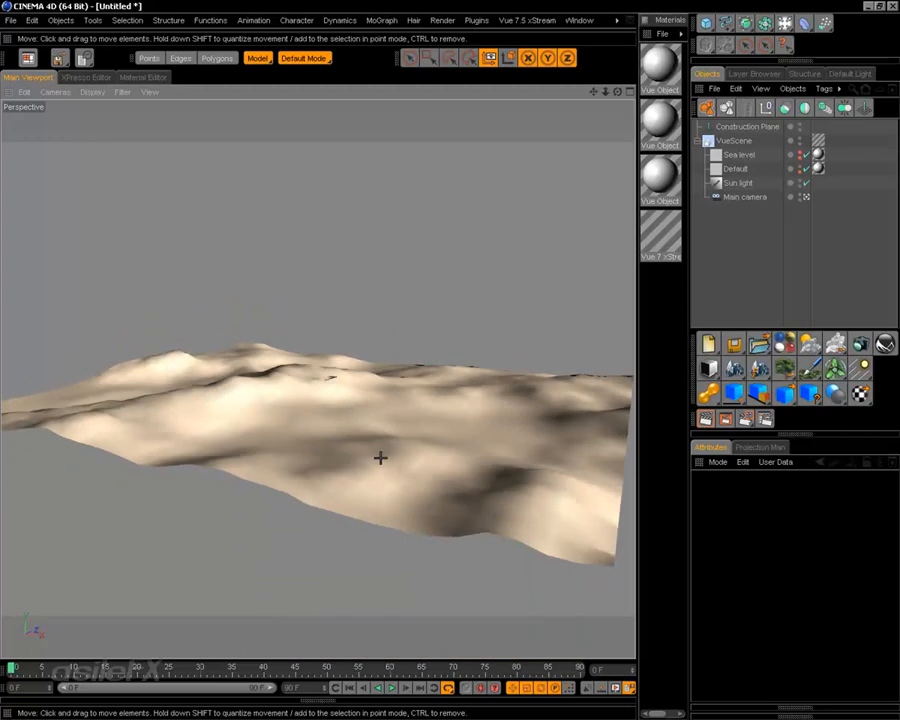
{"action": "scroll", "coordinate": [410, 447], "scroll_direction": "up", "scroll_amount": 4}
{"action": "scroll", "coordinate": [410, 447], "scroll_direction": "up", "scroll_amount": 2}
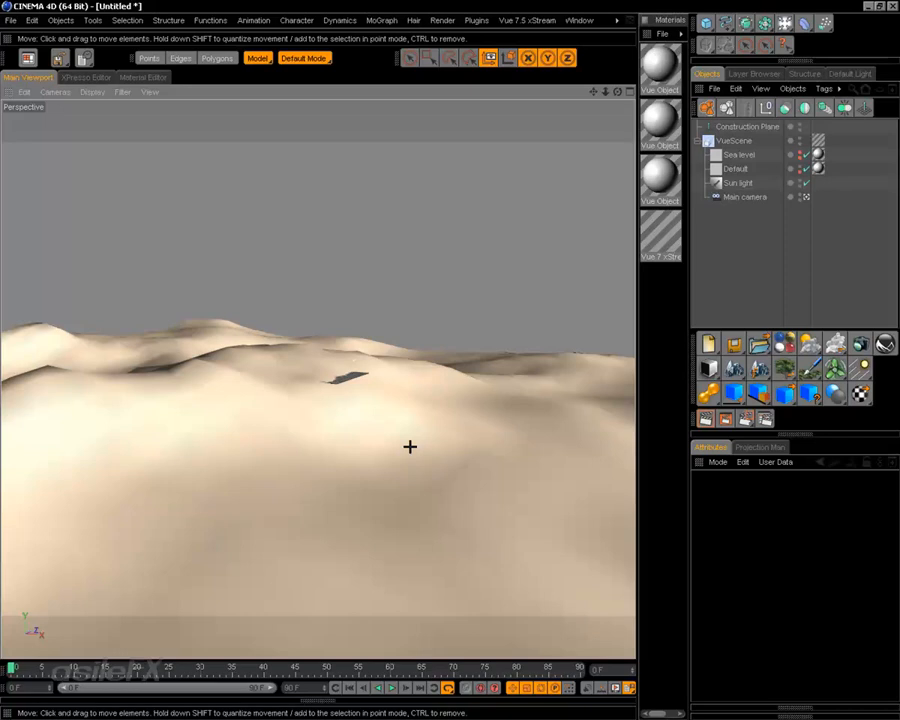
{"action": "scroll", "coordinate": [408, 446], "scroll_direction": "up", "scroll_amount": 5}
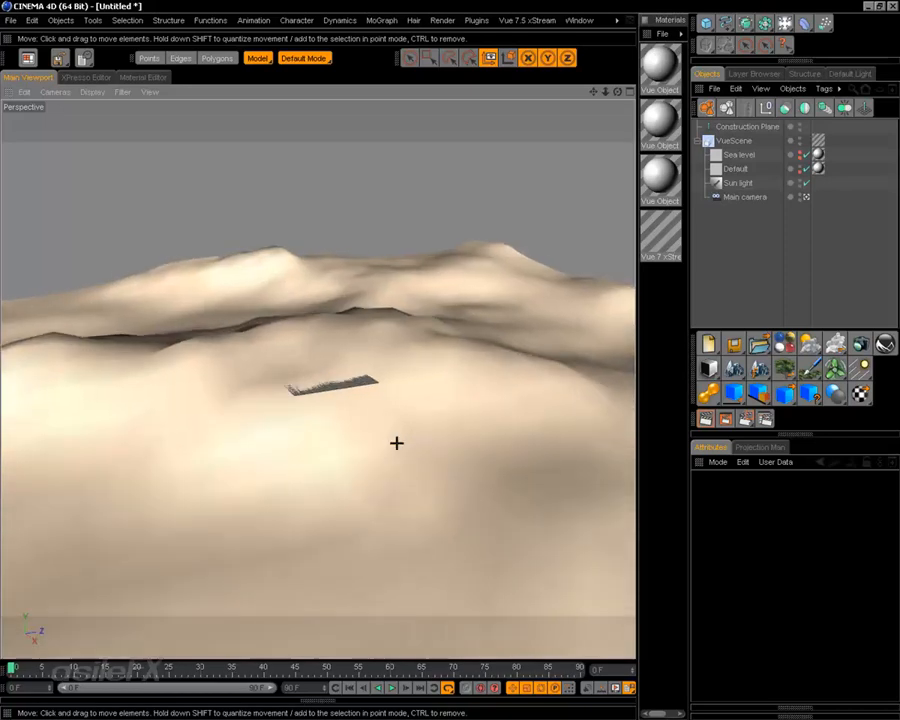
{"action": "scroll", "coordinate": [396, 443], "scroll_direction": "up", "scroll_amount": 8}
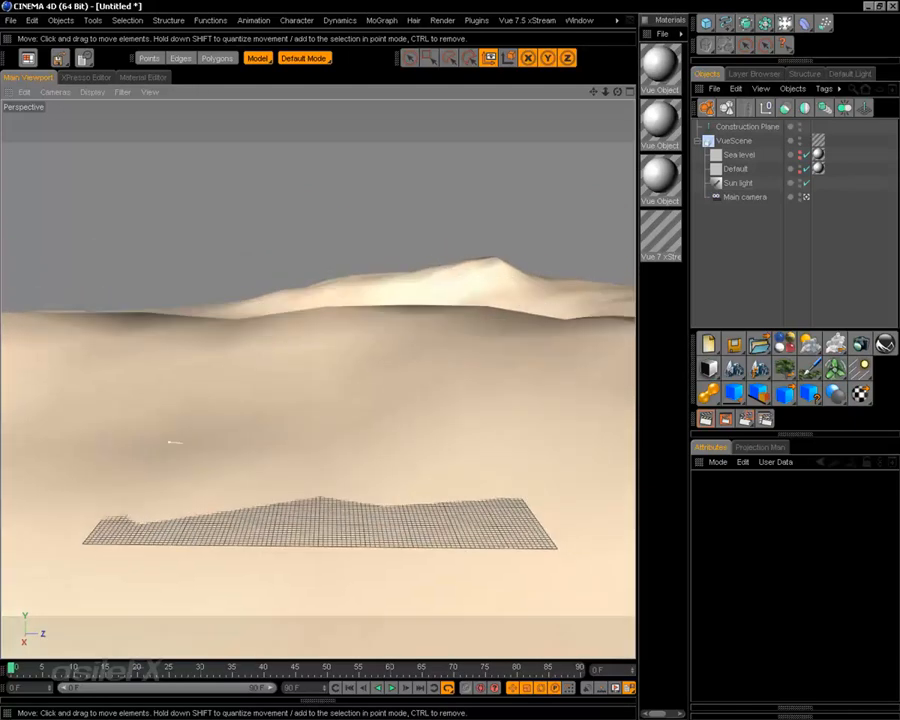
{"action": "left_click_drag", "start_coordinate": [430, 268], "coordinate": [349, 264], "text": "alt"}
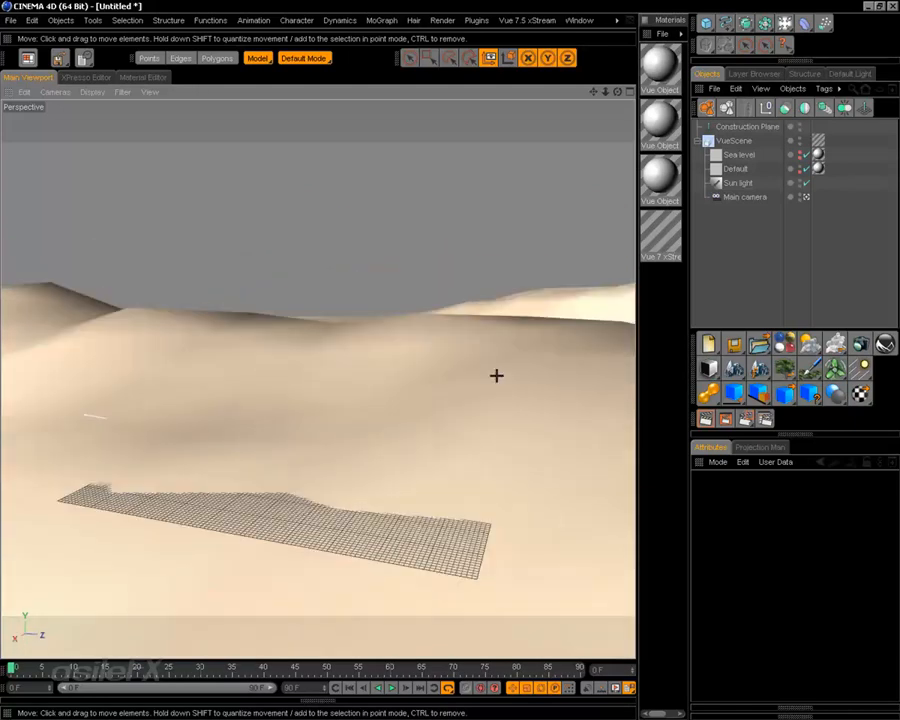
{"action": "scroll", "coordinate": [444, 364], "scroll_direction": "down", "scroll_amount": 10}
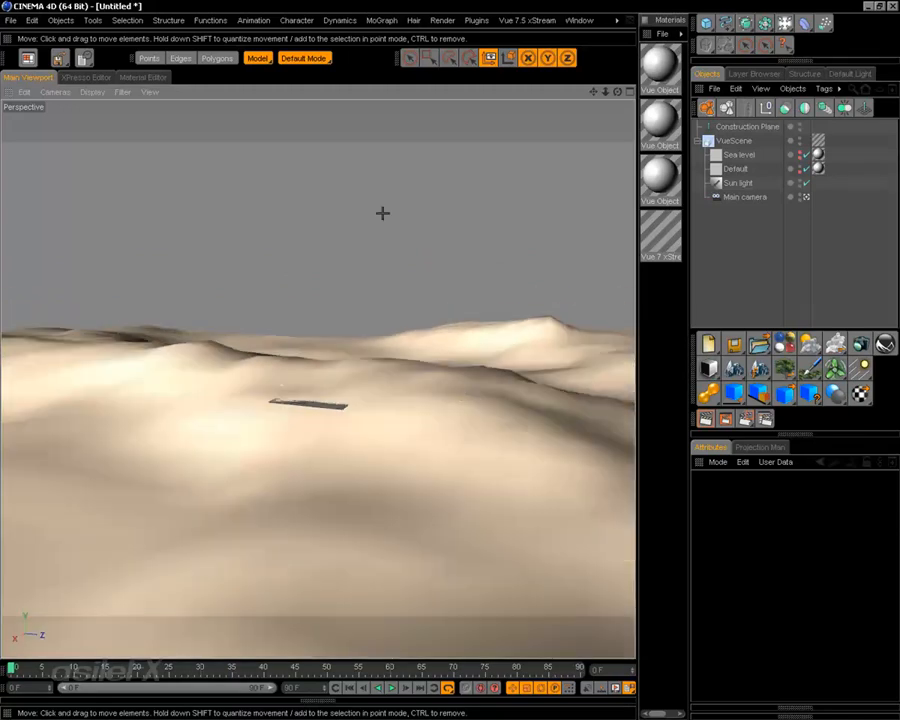
{"action": "left_click_drag", "start_coordinate": [261, 331], "coordinate": [413, 414], "text": "alt"}
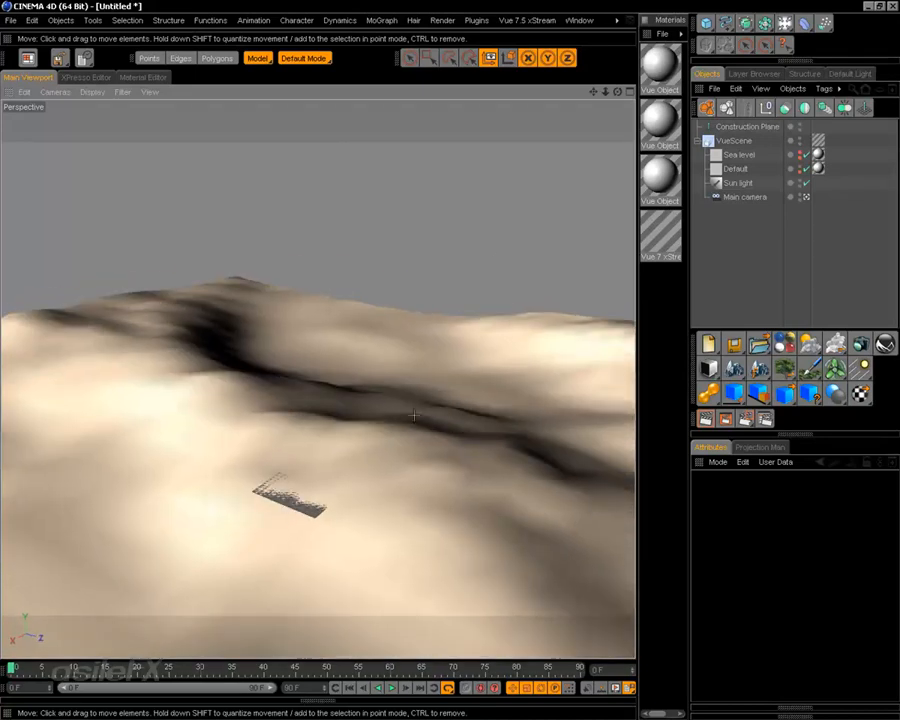
{"action": "left_click_drag", "start_coordinate": [483, 378], "coordinate": [510, 372], "text": "alt"}
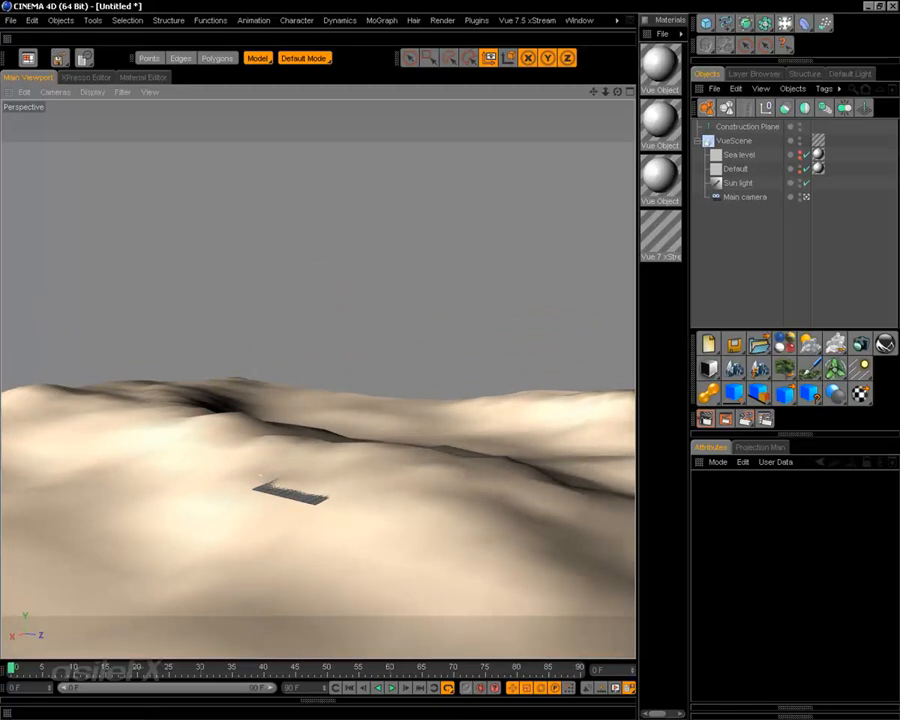
Render the active view of the infinite terrain
{"action": "left_click", "coordinate": [705, 419]}
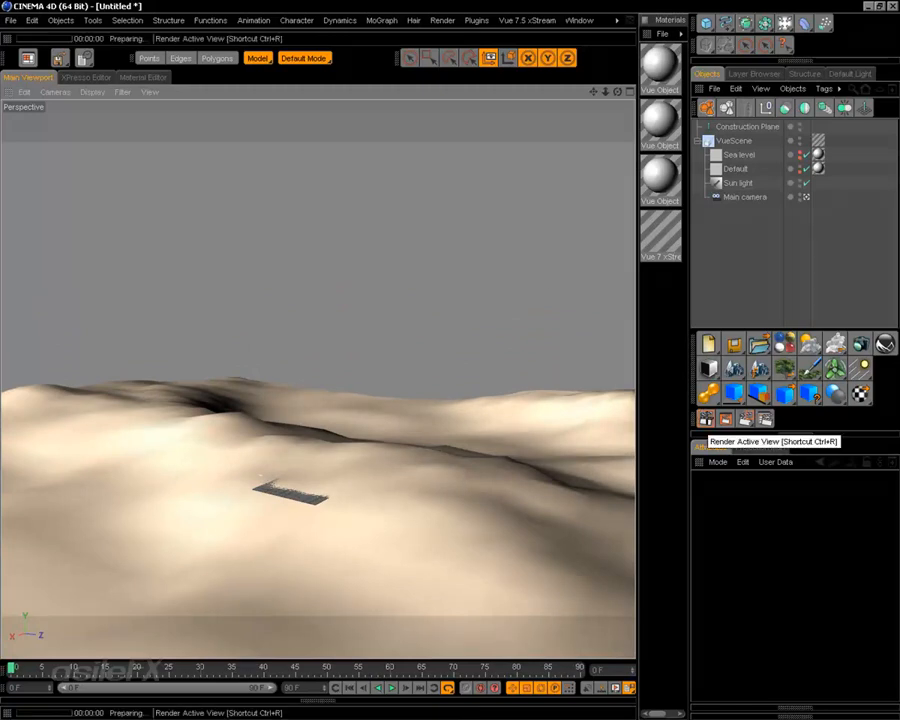
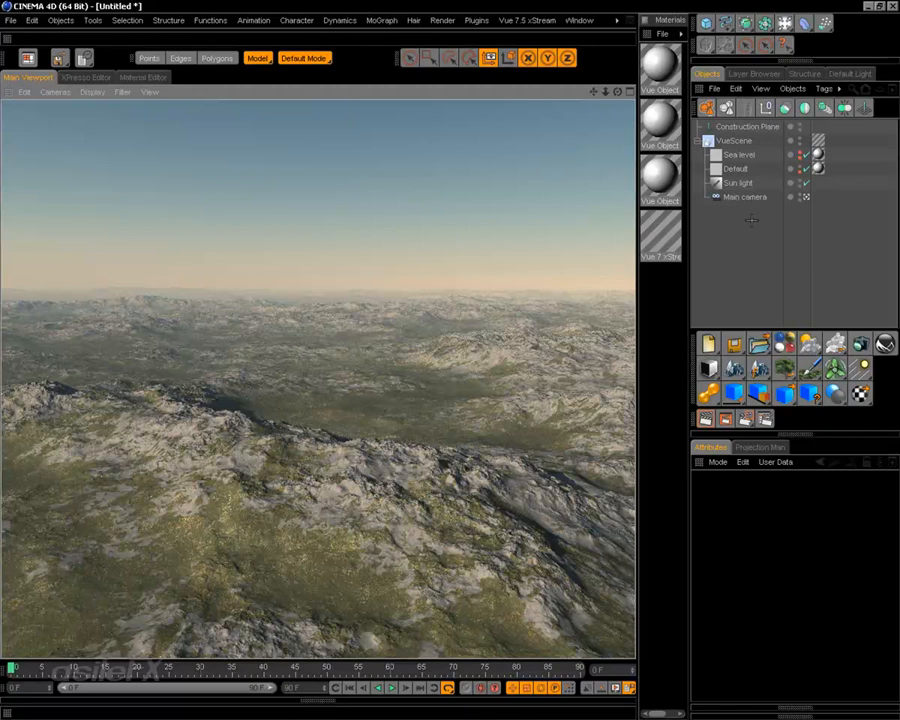
Inspect the Default terrain's infinite and procedural modes and its preview from several angles in the Terrain Editor, discarding any changes
{"action": "left_click", "coordinate": [478, 396]}
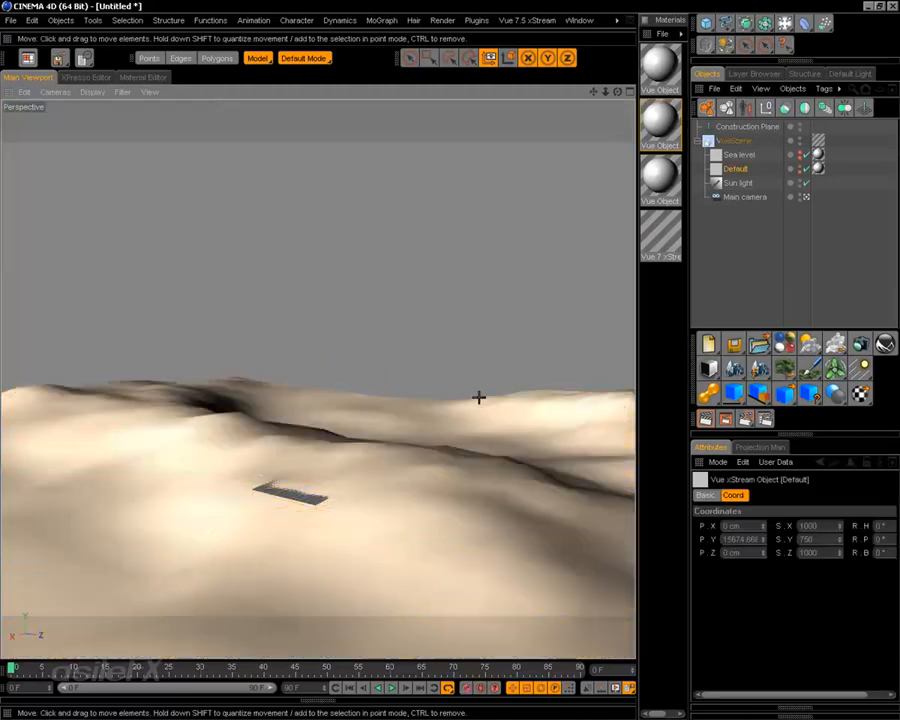
{"action": "right_click", "coordinate": [474, 488]}
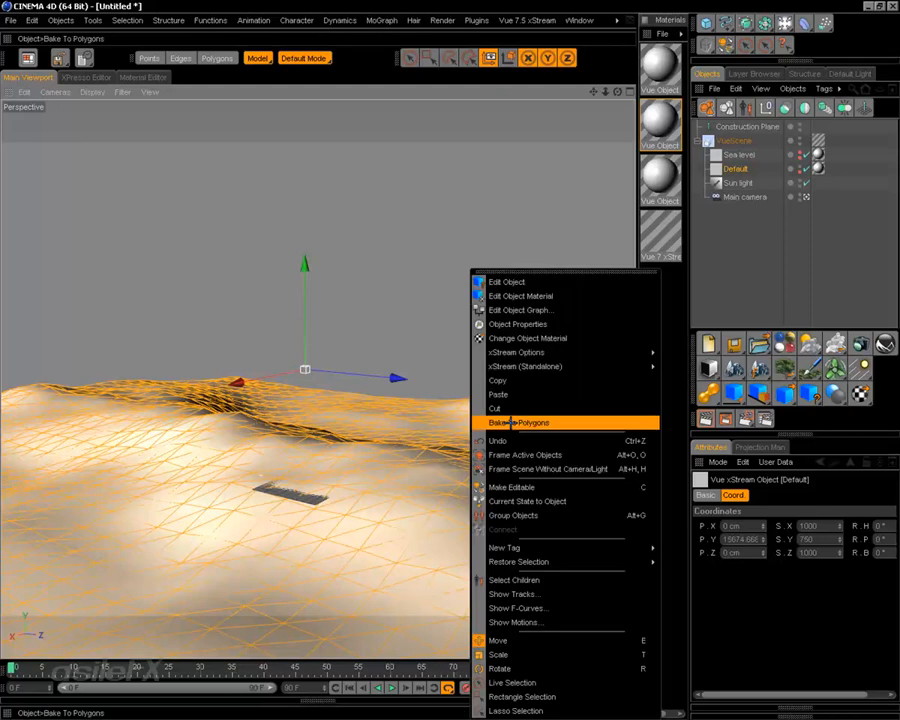
{"action": "left_click", "coordinate": [579, 285]}
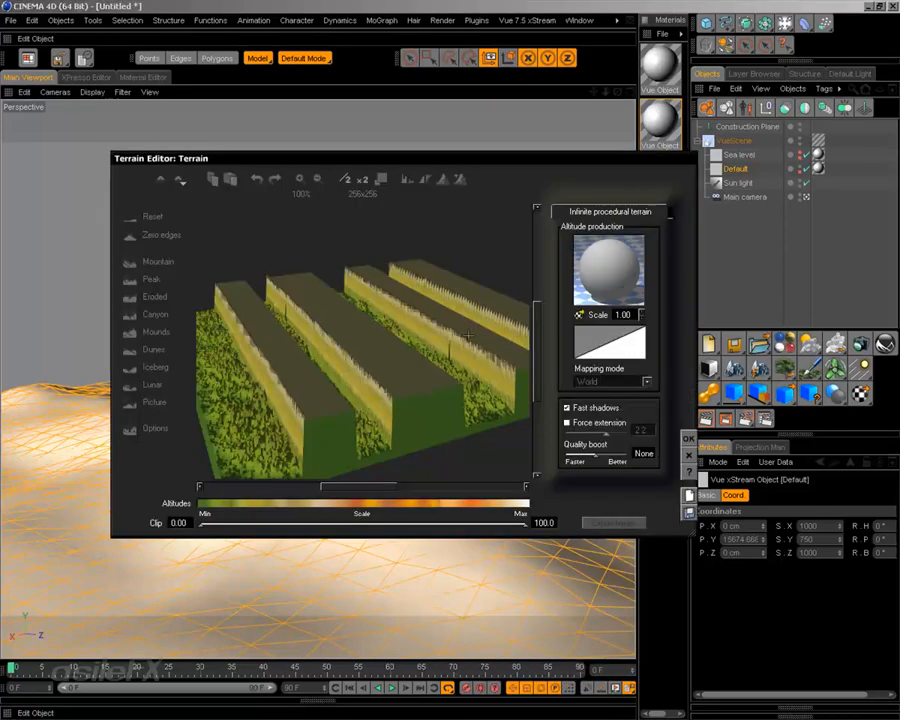
{"action": "mouse_move", "coordinate": [409, 398]}
{"action": "left_mouse_down"}
{"action": "mouse_move", "coordinate": [412, 345]}
{"action": "mouse_move", "coordinate": [348, 352]}
{"action": "mouse_move", "coordinate": [409, 397]}
{"action": "left_mouse_up"}
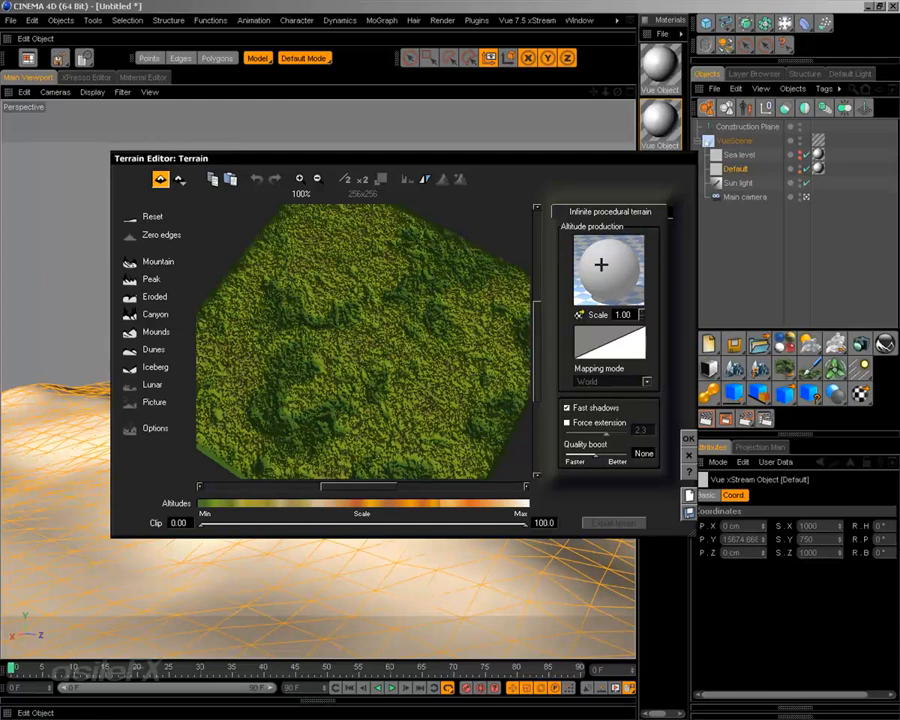
{"action": "left_click", "coordinate": [179, 179]}
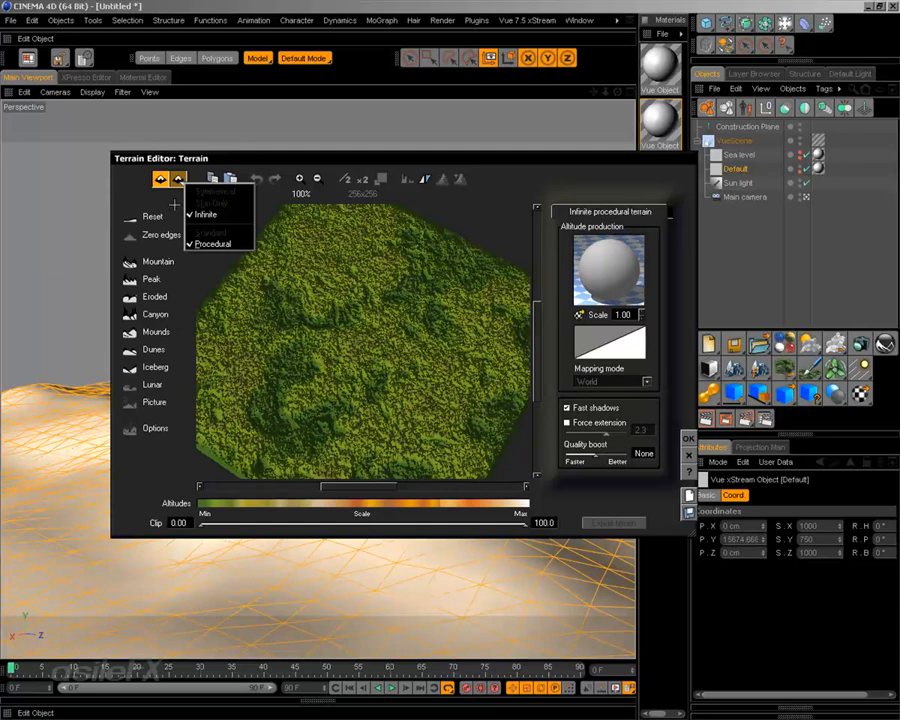
{"action": "left_click", "coordinate": [179, 179]}
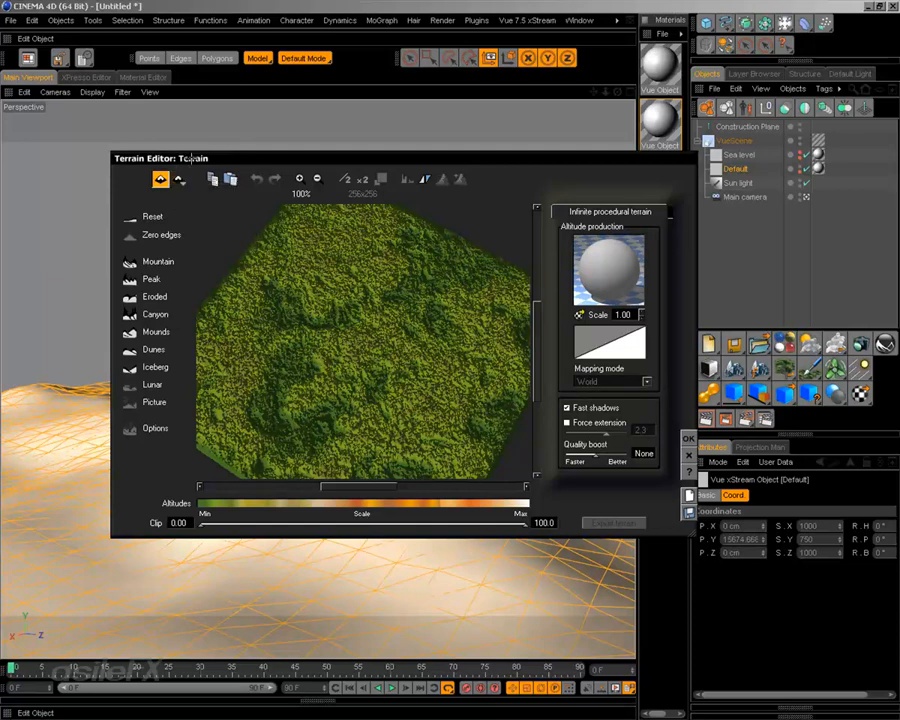
{"action": "left_click", "coordinate": [179, 179]}
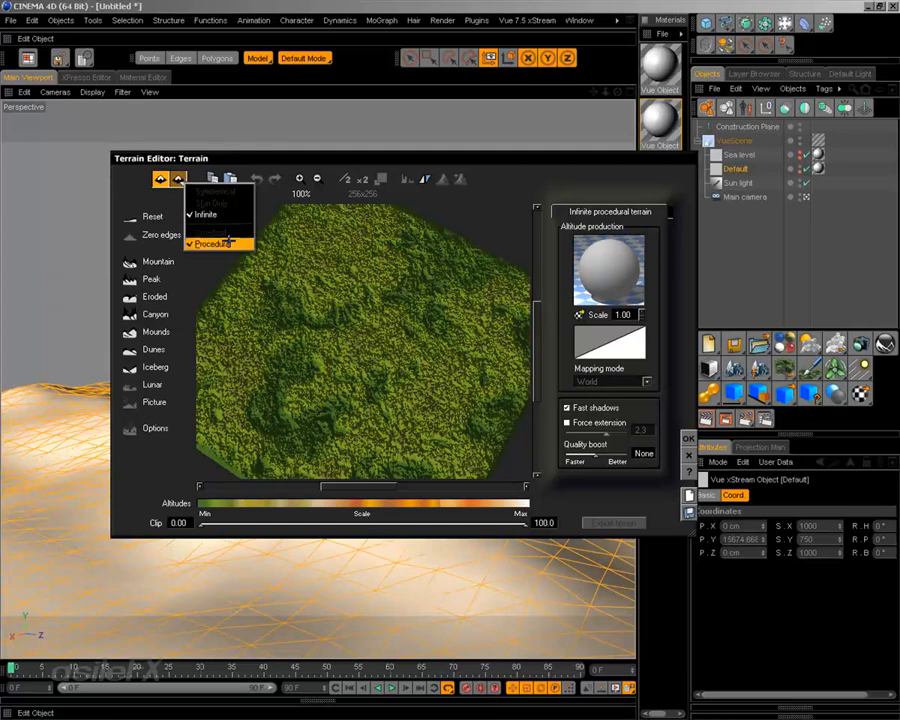
{"action": "left_click", "coordinate": [289, 163]}
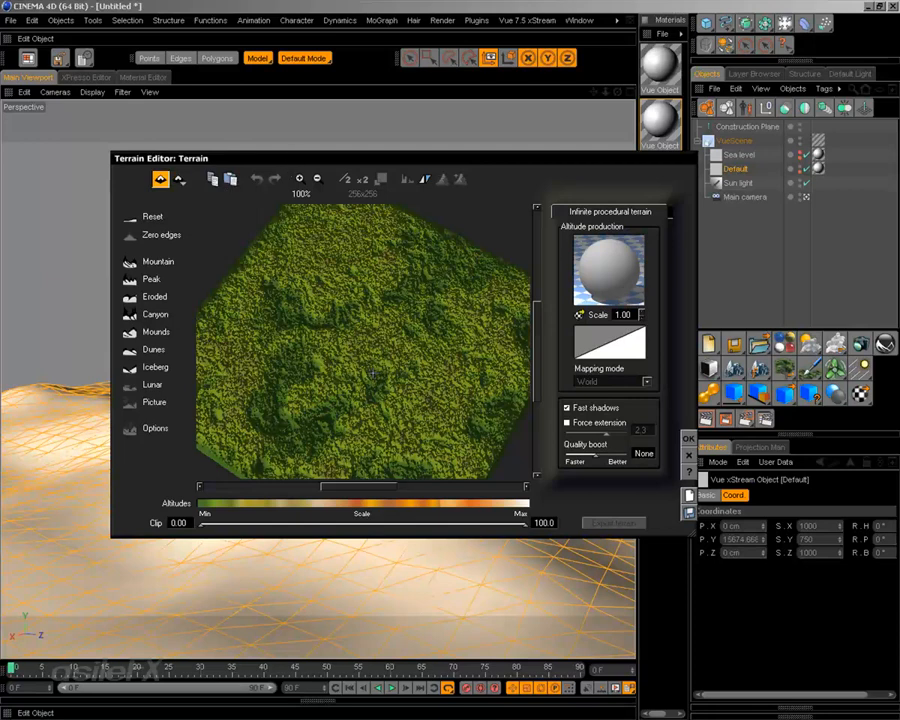
{"action": "mouse_move", "coordinate": [372, 374]}
{"action": "left_mouse_down"}
{"action": "mouse_move", "coordinate": [380, 345]}
{"action": "mouse_move", "coordinate": [378, 354]}
{"action": "left_mouse_up"}
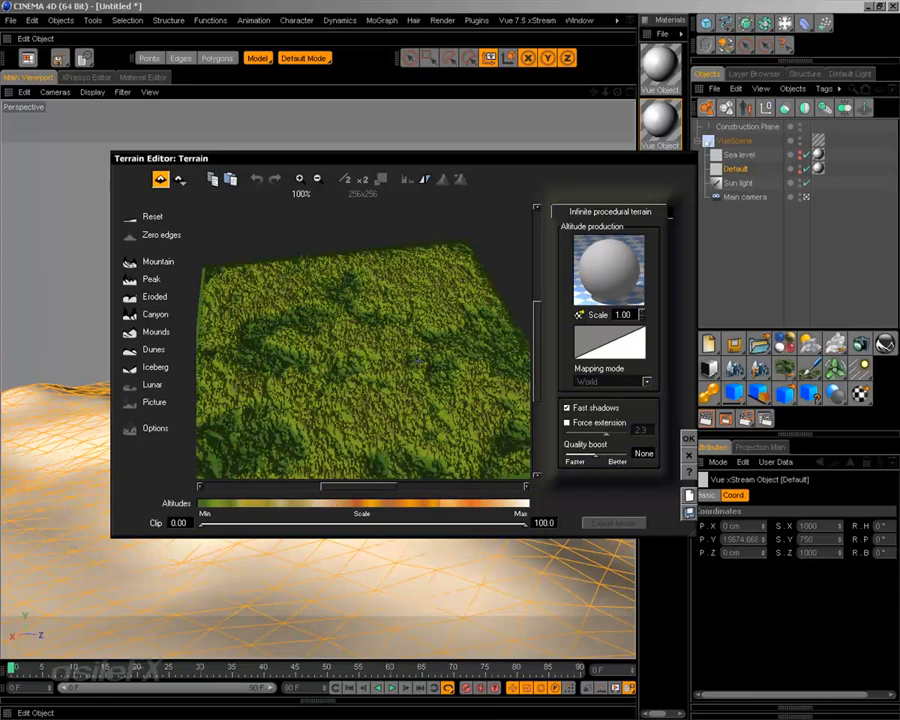
{"action": "left_click_drag", "start_coordinate": [362, 314], "coordinate": [385, 368]}
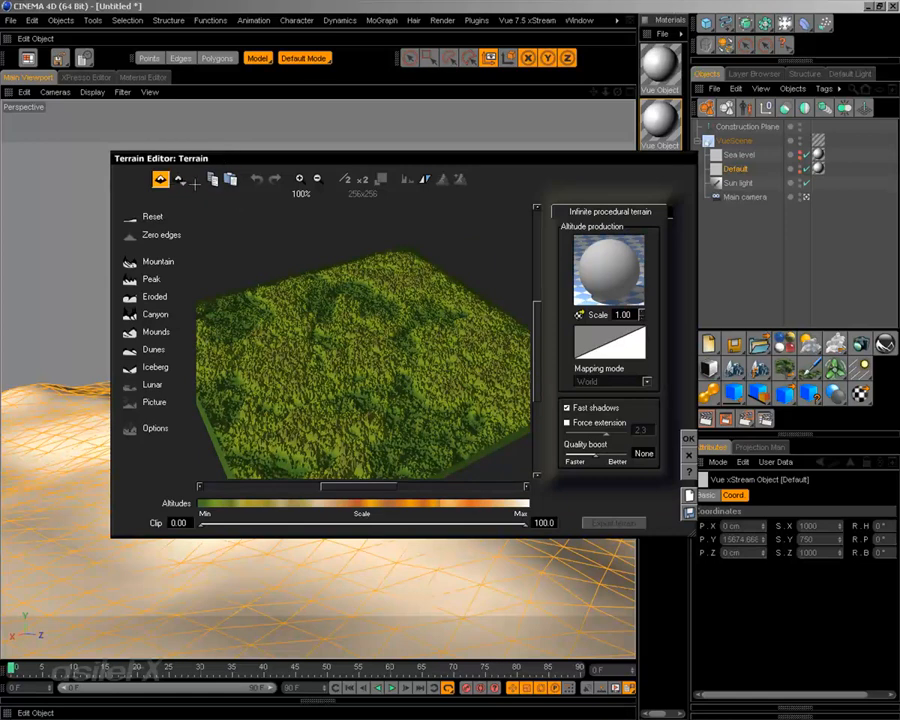
{"action": "left_click", "coordinate": [179, 179]}
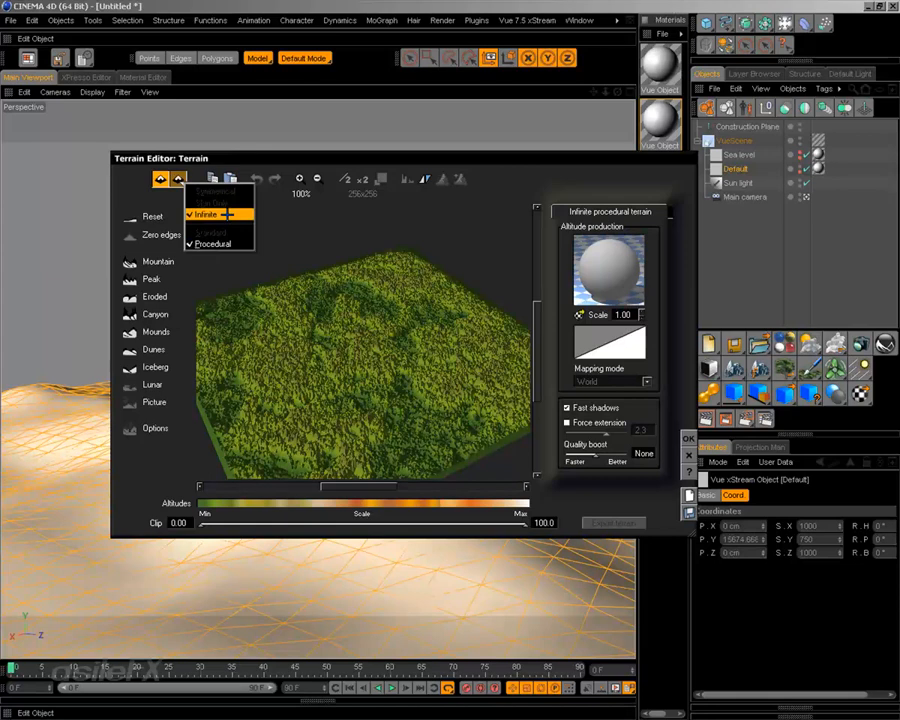
{"action": "left_click", "coordinate": [314, 158]}
{"action": "left_click_drag", "start_coordinate": [316, 159], "coordinate": [316, 145]}
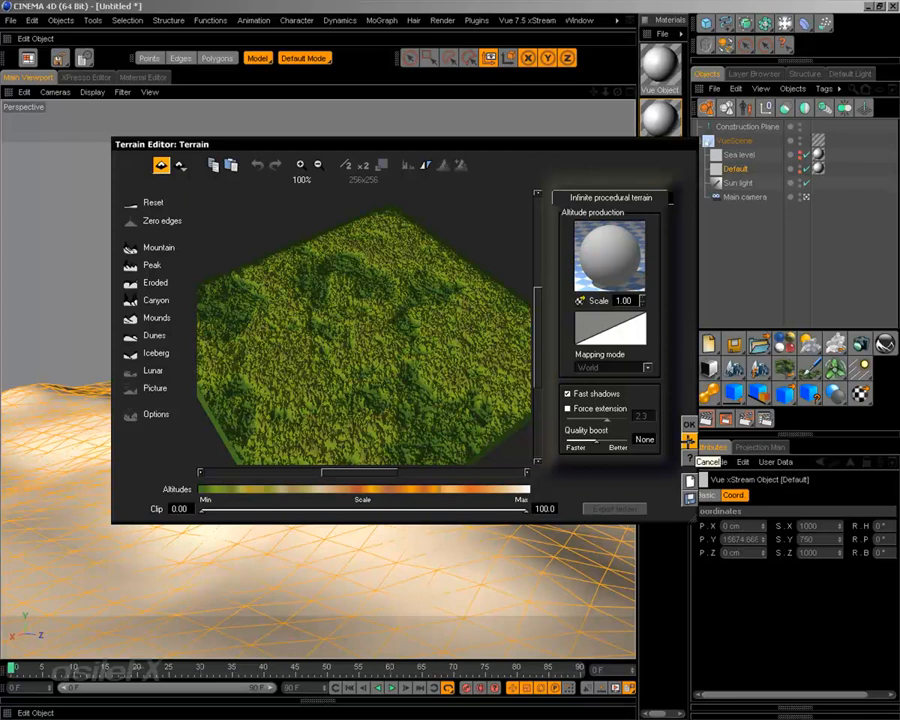
{"action": "left_click", "coordinate": [689, 440]}
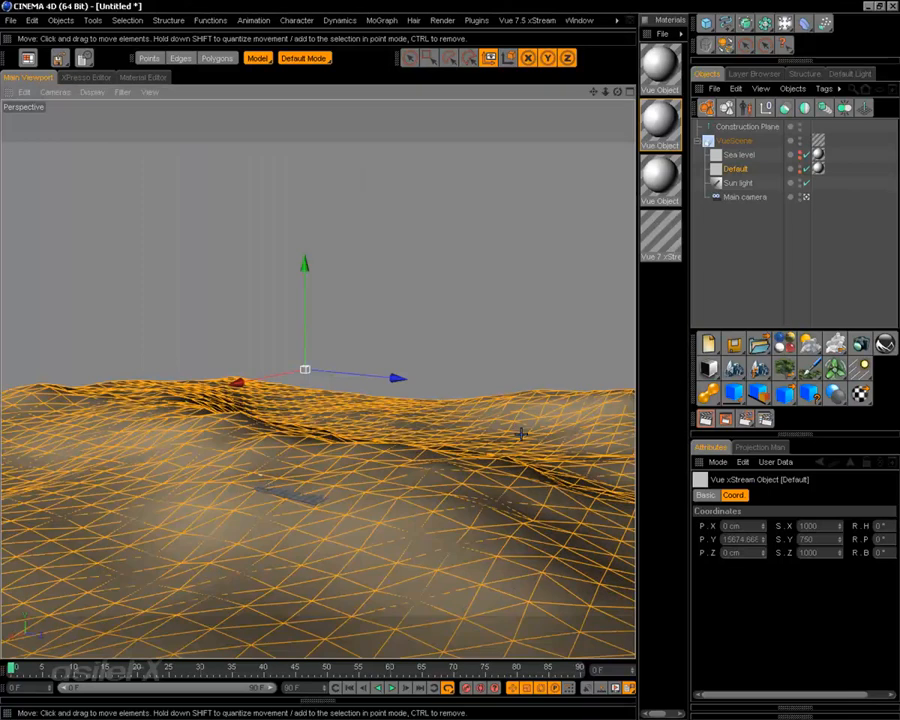
Set the Vue proxies' geometry quality to Low in the xStream options and examine the terrain mesh up close
{"action": "left_click", "coordinate": [526, 20]}
{"action": "left_click", "coordinate": [516, 283]}
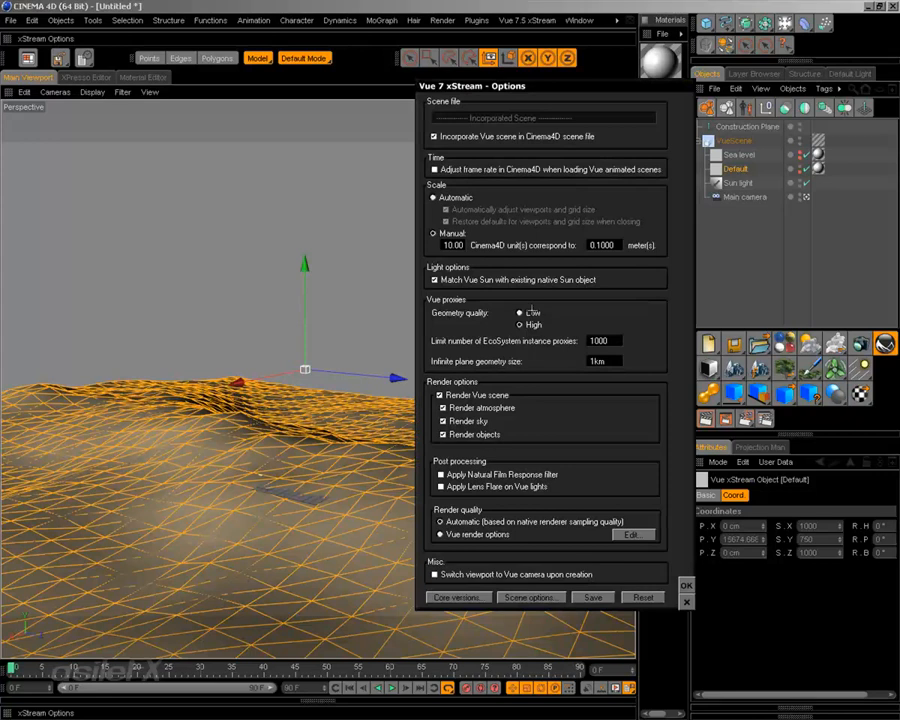
{"action": "left_click", "coordinate": [521, 325]}
{"action": "key", "text": "Return"}
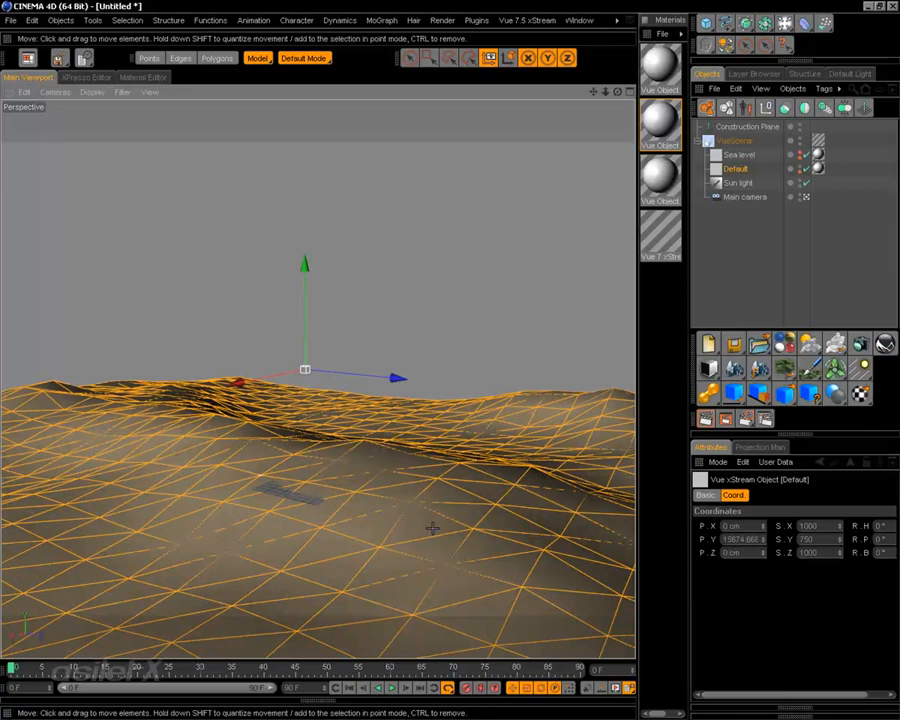
{"action": "left_click_drag", "start_coordinate": [432, 528], "coordinate": [398, 420], "text": "alt"}
{"action": "middle_click_drag", "start_coordinate": [398, 420], "coordinate": [275, 408], "text": "alt"}
{"action": "left_click_drag", "start_coordinate": [275, 408], "coordinate": [527, 417], "text": "alt"}
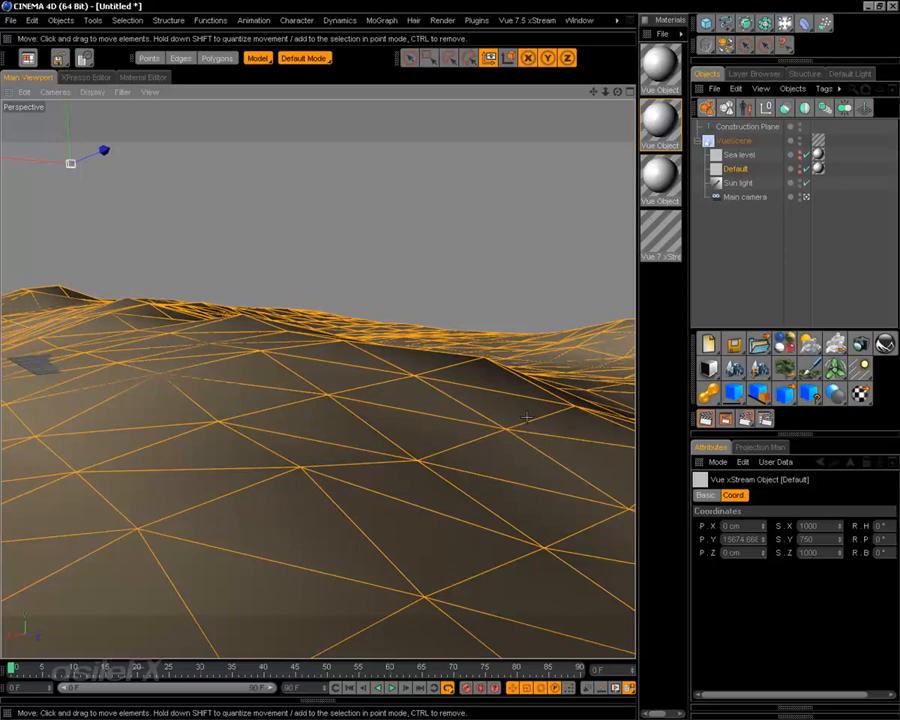
{"action": "left_click_drag", "start_coordinate": [527, 417], "coordinate": [367, 352], "text": "alt"}
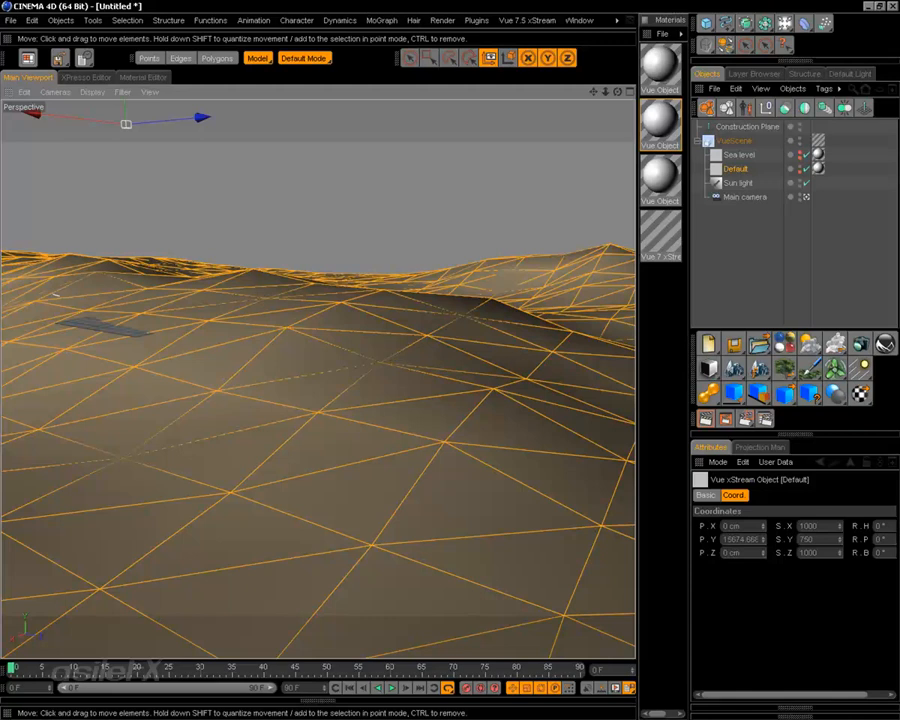
{"action": "left_click_drag", "start_coordinate": [396, 358], "coordinate": [401, 366], "text": "alt"}
{"action": "scroll", "coordinate": [401, 366], "scroll_direction": "up", "scroll_amount": 10}
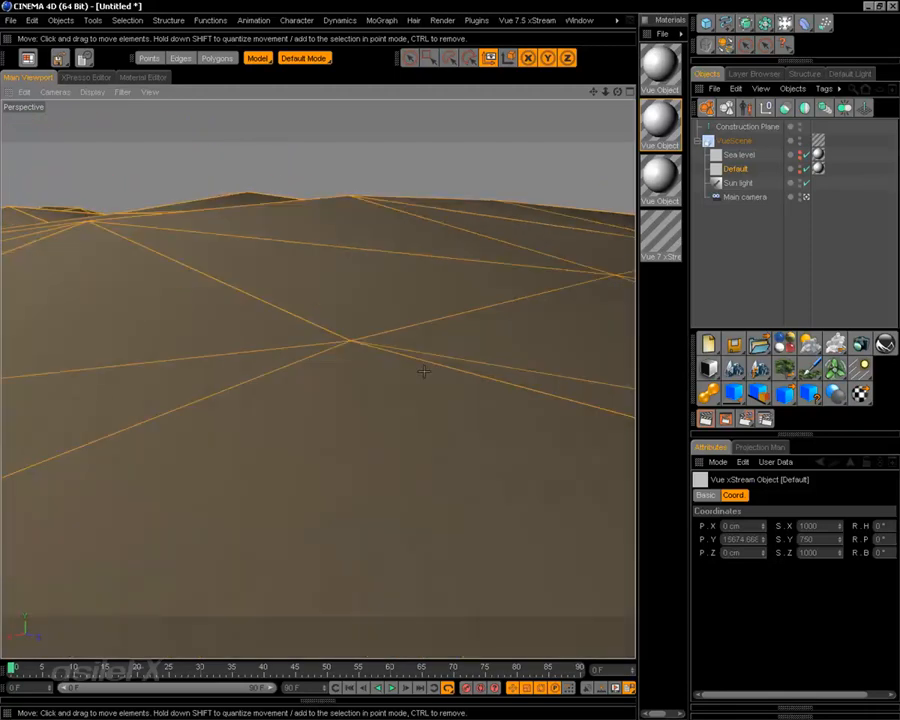
Set the Vue proxies' geometry quality to High in the xStream options
{"action": "left_click", "coordinate": [885, 343]}
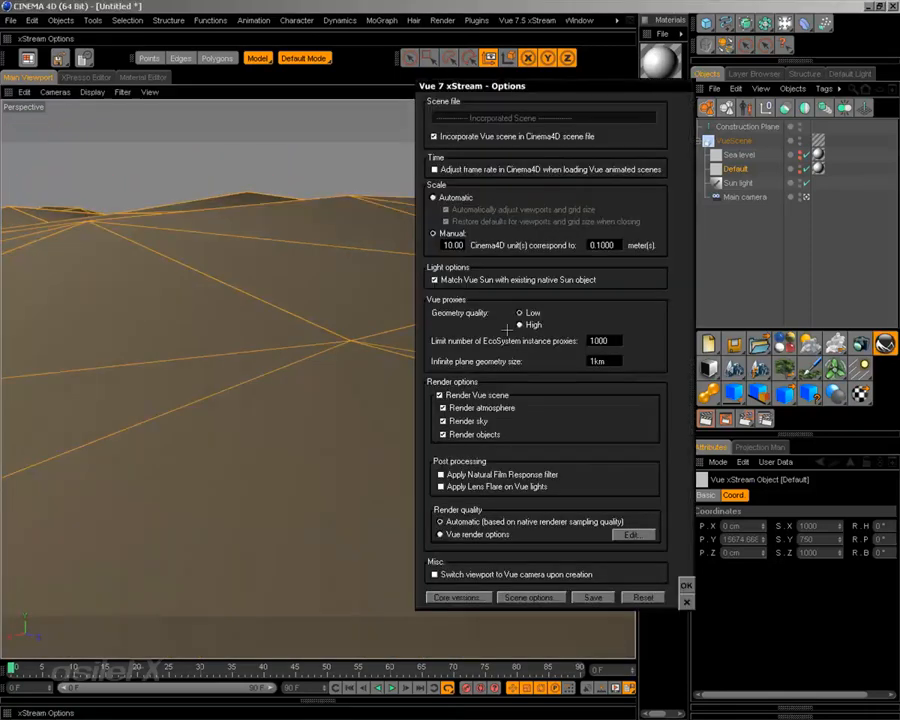
{"action": "left_click", "coordinate": [521, 325]}
{"action": "left_click", "coordinate": [687, 585]}
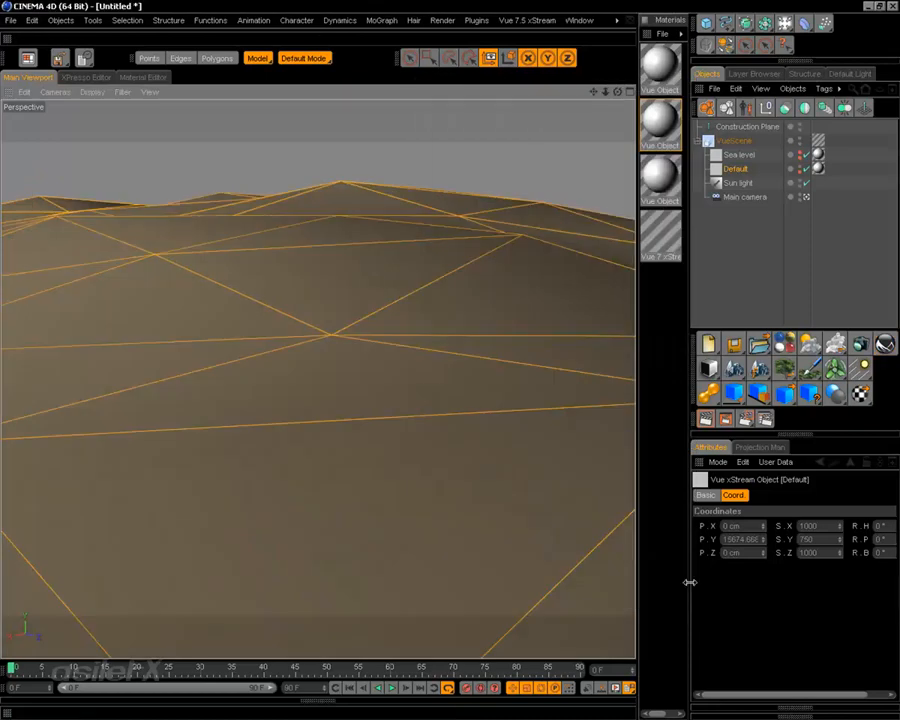
Examine the terrain's mesh density near the surface and around the construction plane from closer and farther views
{"action": "scroll", "coordinate": [336, 309], "scroll_direction": "up", "scroll_amount": 5}
{"action": "scroll", "coordinate": [432, 393], "scroll_direction": "down", "scroll_amount": 8}
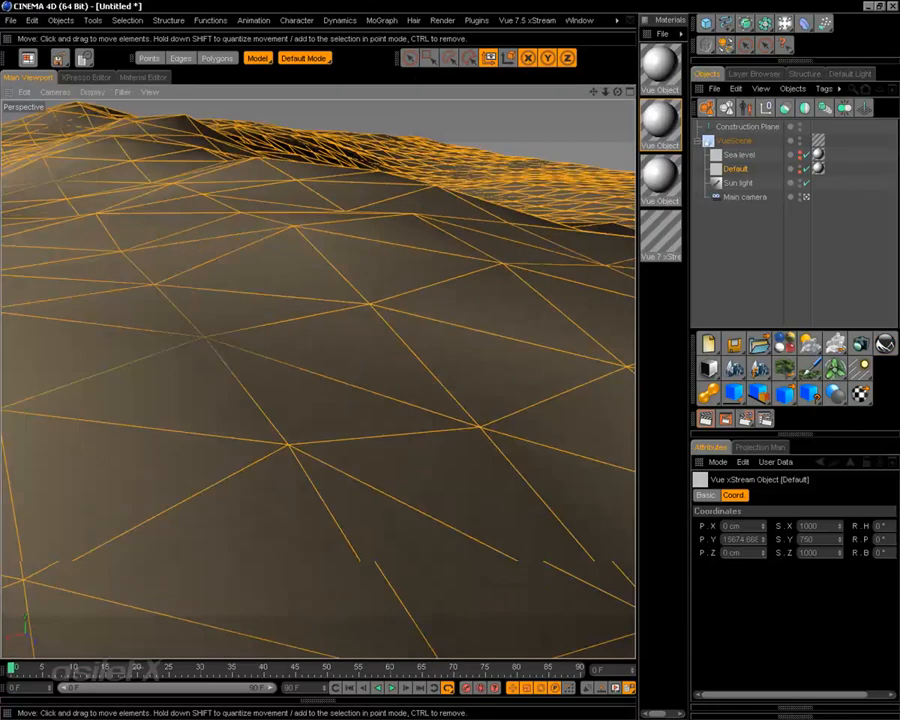
{"action": "scroll", "coordinate": [432, 393], "scroll_direction": "up", "scroll_amount": 5}
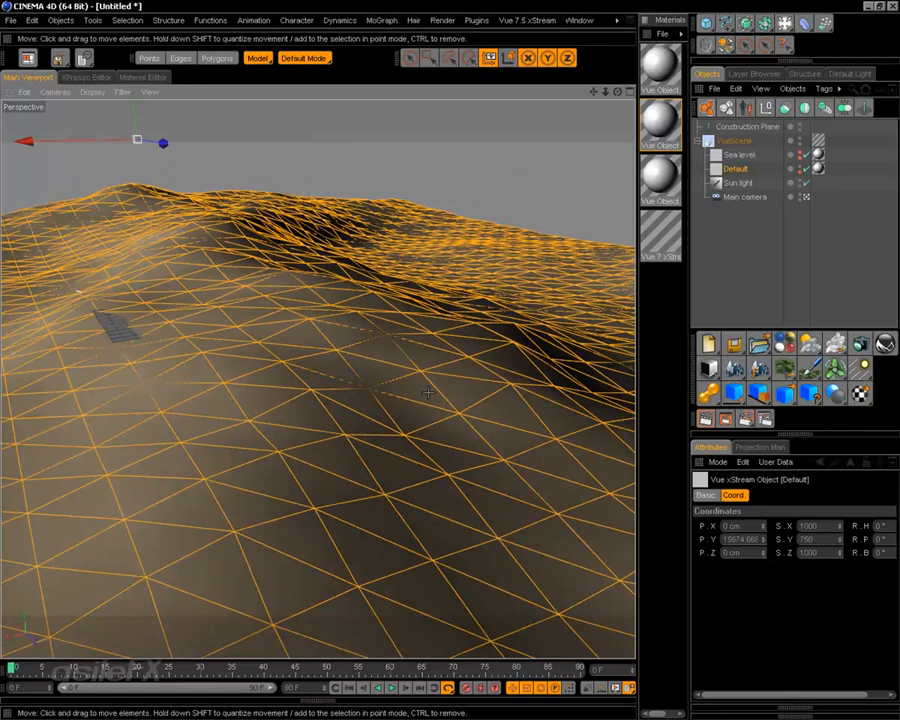
{"action": "scroll", "coordinate": [432, 393], "scroll_direction": "up", "scroll_amount": 3}
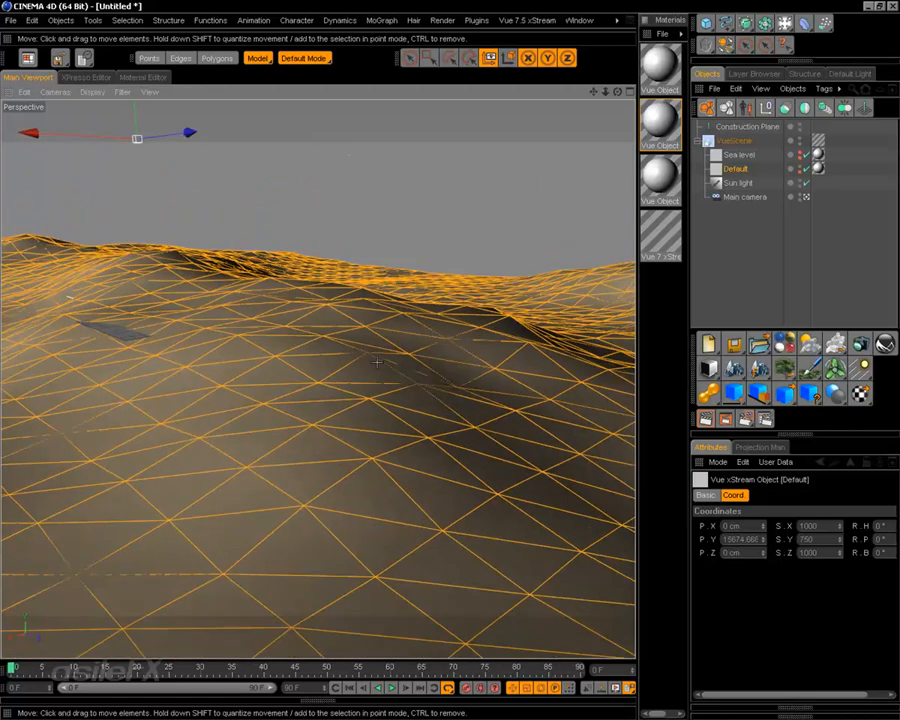
{"action": "scroll", "coordinate": [392, 297], "scroll_direction": "down", "scroll_amount": 3}
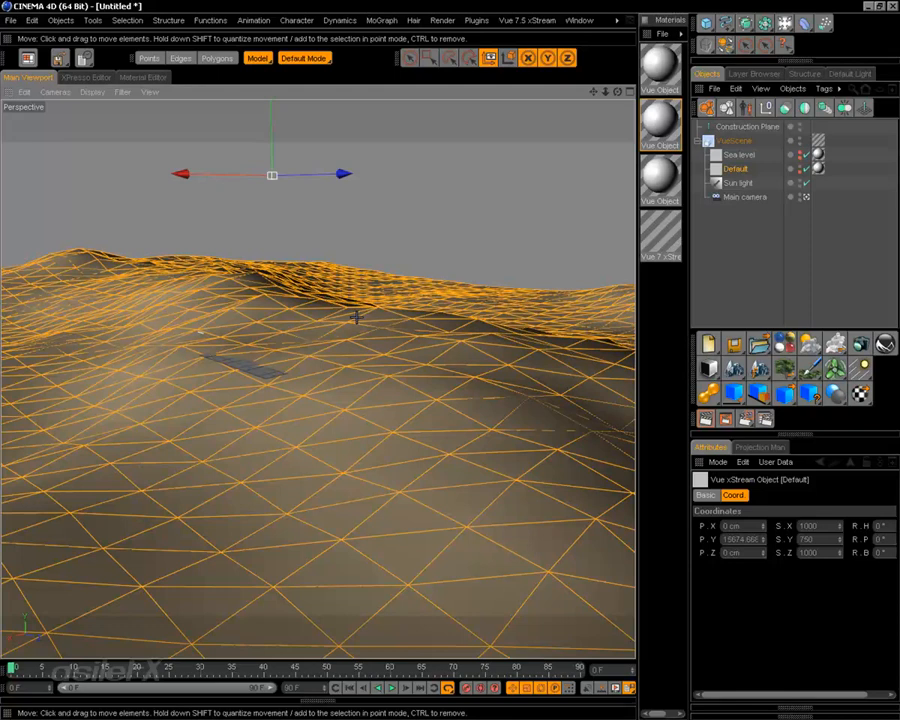
{"action": "left_click_drag", "start_coordinate": [418, 362], "coordinate": [428, 428], "text": "alt"}
{"action": "middle_click_drag", "start_coordinate": [418, 362], "coordinate": [432, 457], "text": "alt"}
{"action": "left_click_drag", "start_coordinate": [399, 233], "coordinate": [400, 280], "text": "alt"}
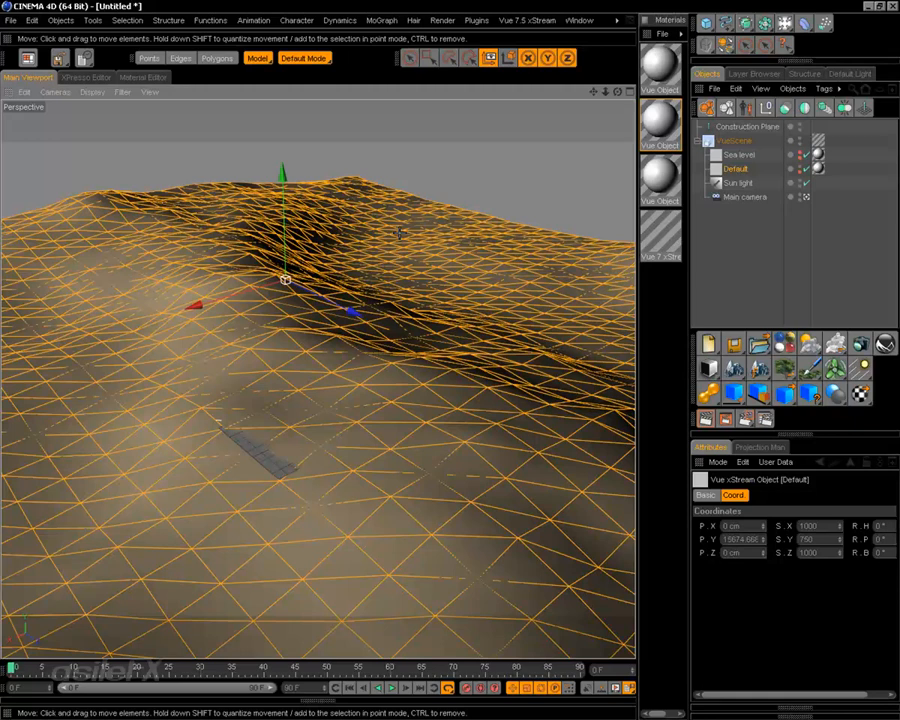
Create a new empty project, acknowledge the xStream content notice, and close xStream
{"action": "left_click", "coordinate": [10, 20]}
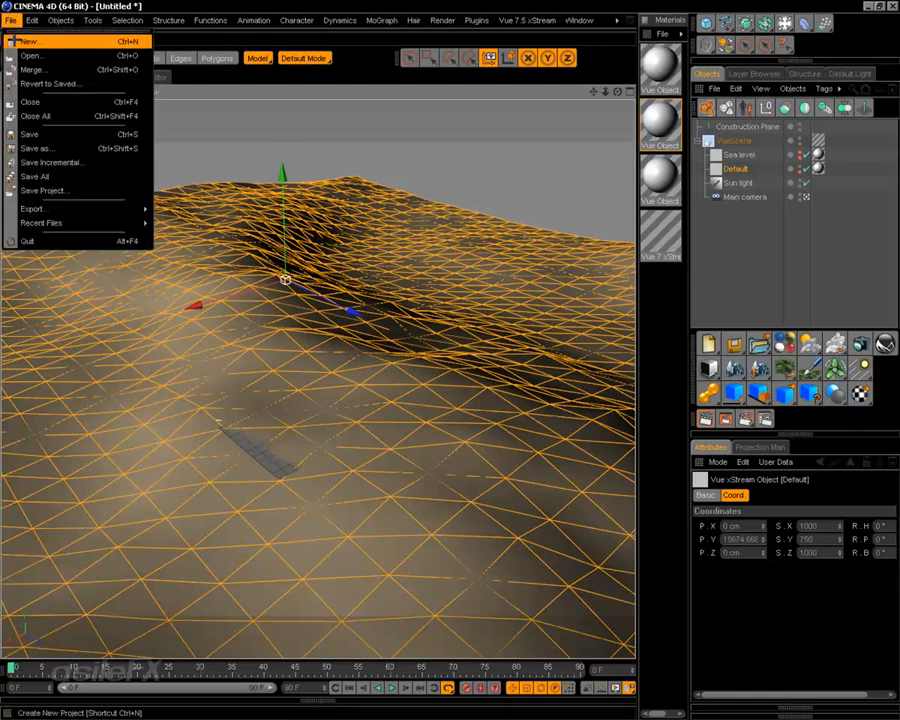
{"action": "left_click", "coordinate": [22, 40]}
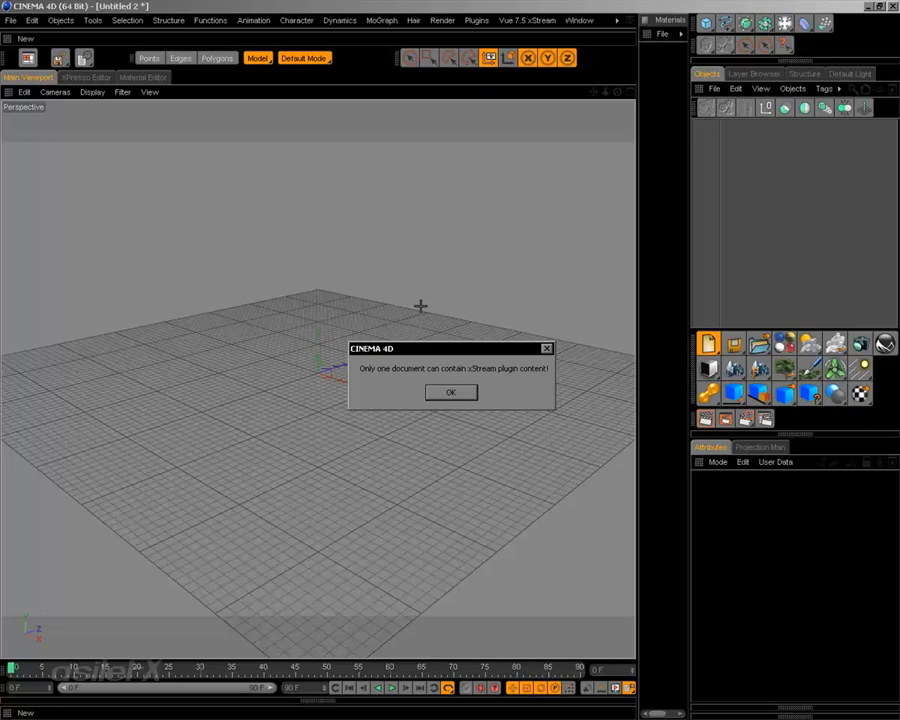
{"action": "left_click", "coordinate": [450, 392]}
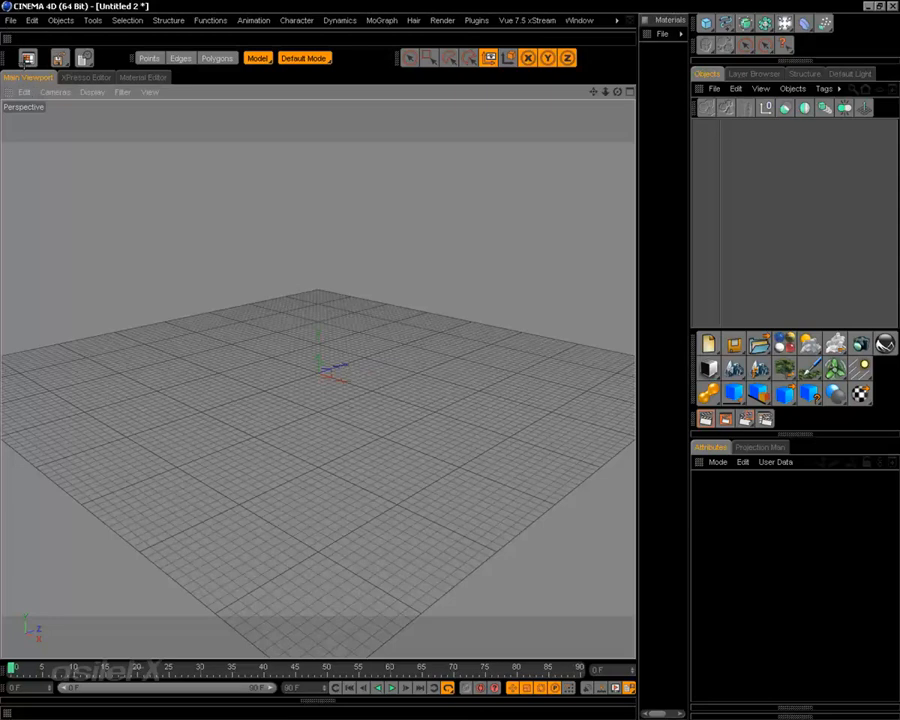
{"action": "left_click", "coordinate": [708, 343]}
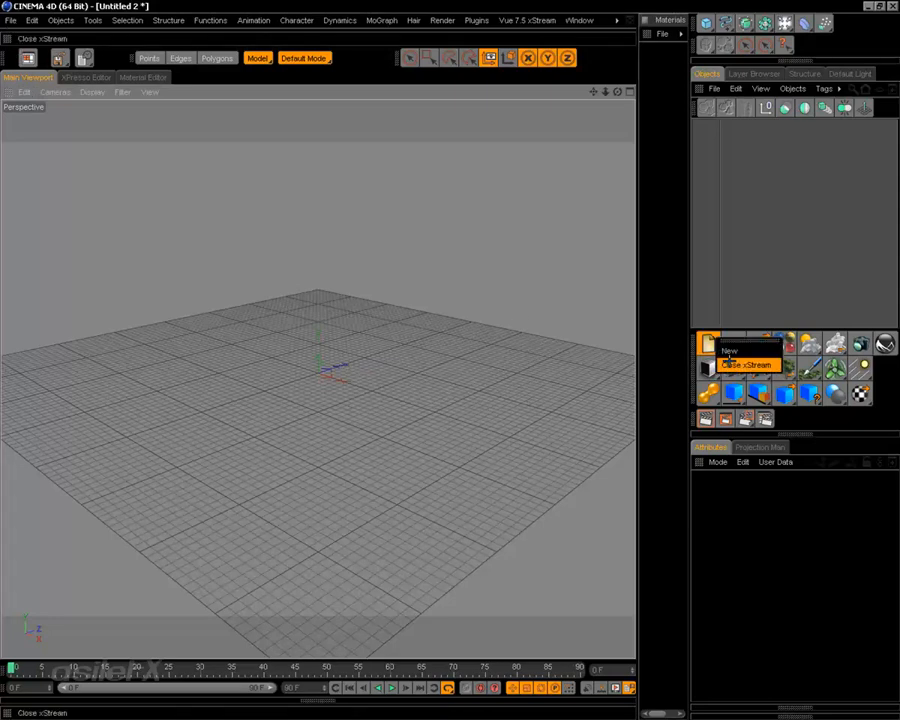
{"action": "left_click", "coordinate": [730, 363]}
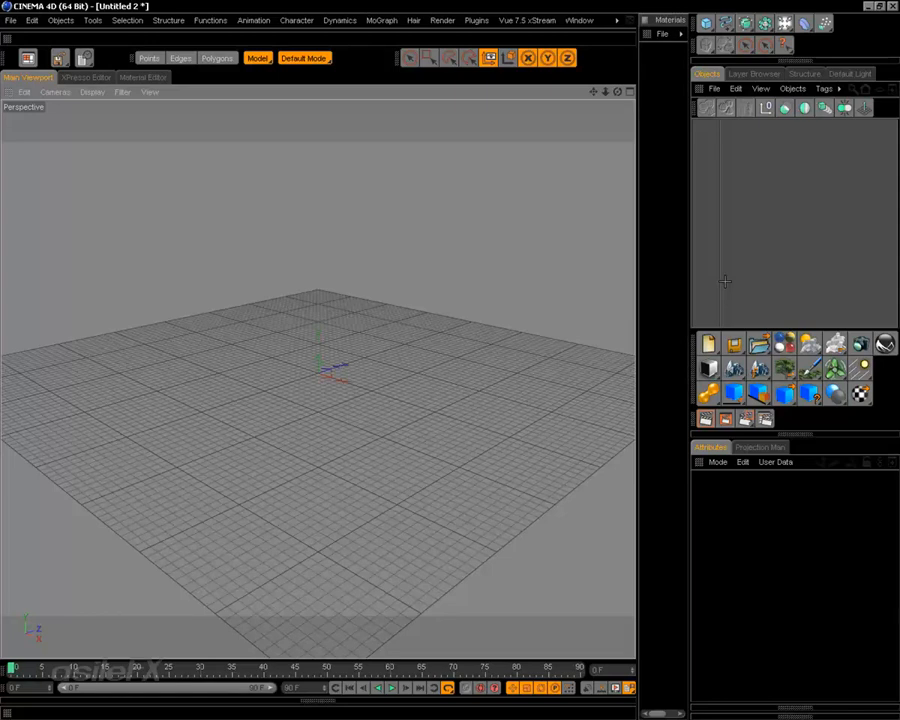
Close all open projects without saving their changes
{"action": "left_click", "coordinate": [10, 20]}
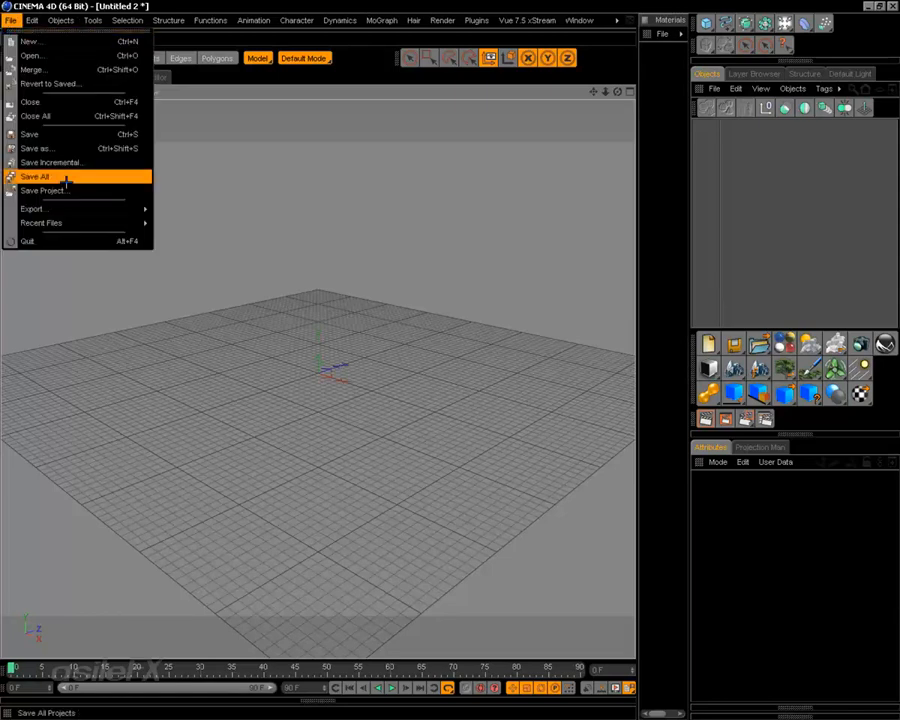
{"action": "left_click", "coordinate": [68, 116]}
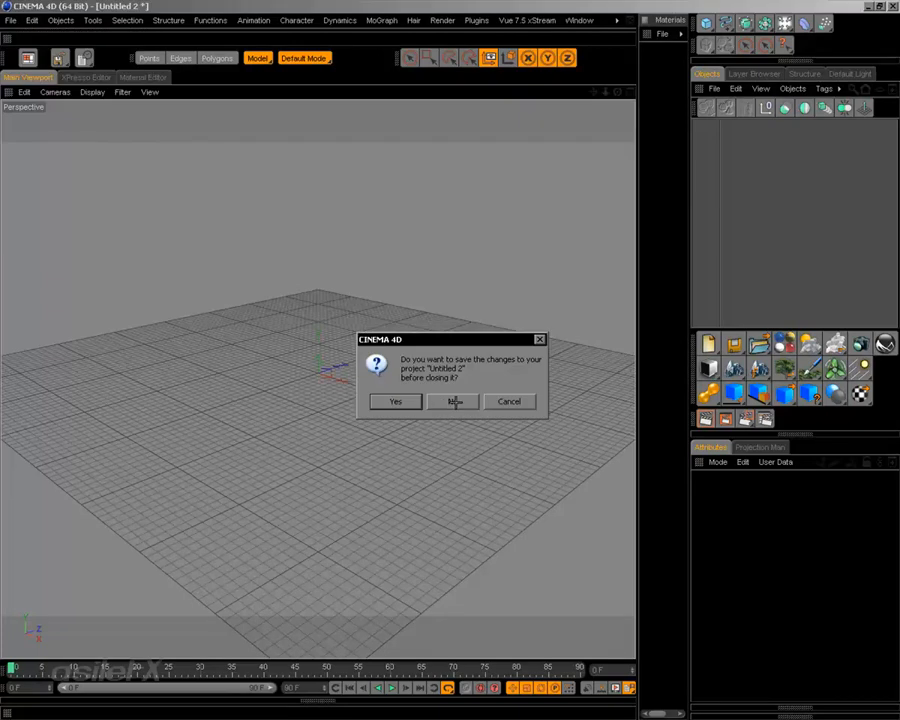
{"action": "left_click", "coordinate": [455, 401]}
{"action": "left_click", "coordinate": [456, 401]}
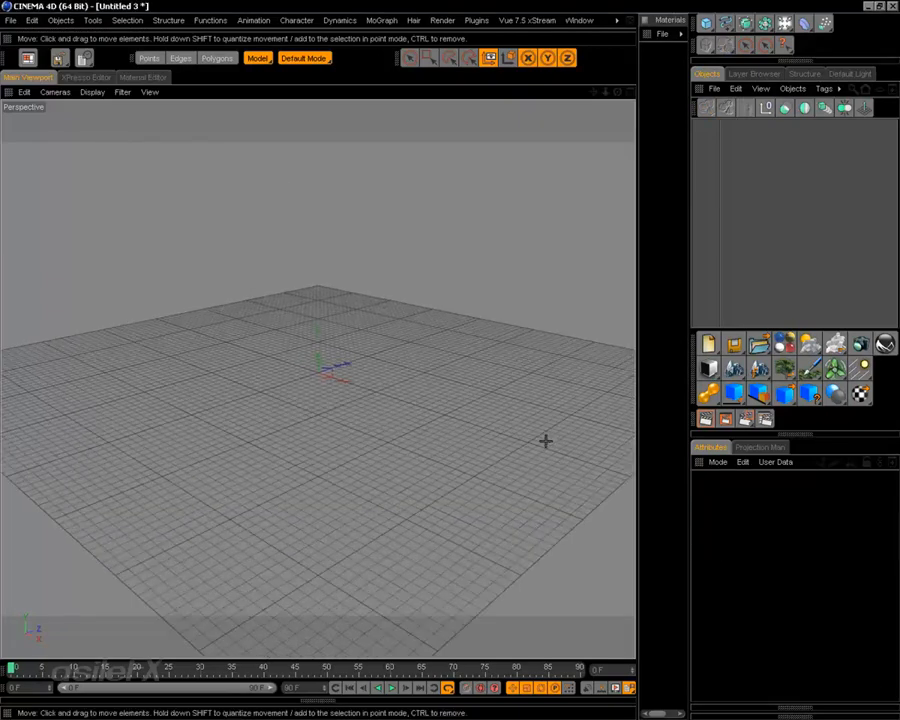
{"action": "scroll", "coordinate": [545, 441], "scroll_direction": "up", "scroll_amount": 2}
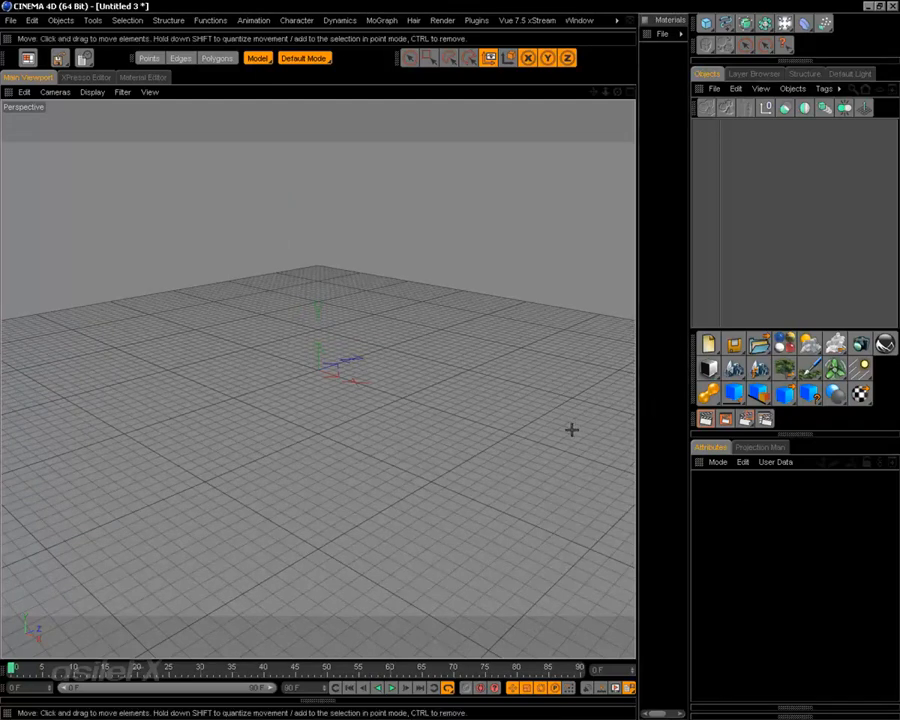
{"action": "scroll", "coordinate": [580, 430], "scroll_direction": "down", "scroll_amount": 2}
{"action": "scroll", "coordinate": [500, 468], "scroll_direction": "up", "scroll_amount": 2}
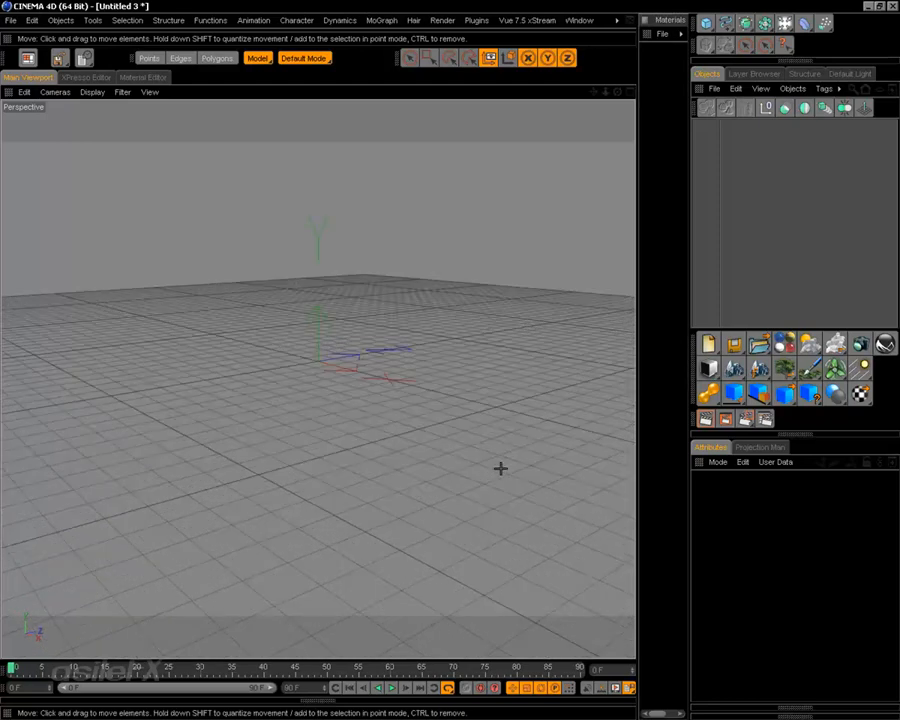
{"action": "scroll", "coordinate": [500, 468], "scroll_direction": "down", "scroll_amount": 3}
{"action": "scroll", "coordinate": [502, 452], "scroll_direction": "up", "scroll_amount": 2}
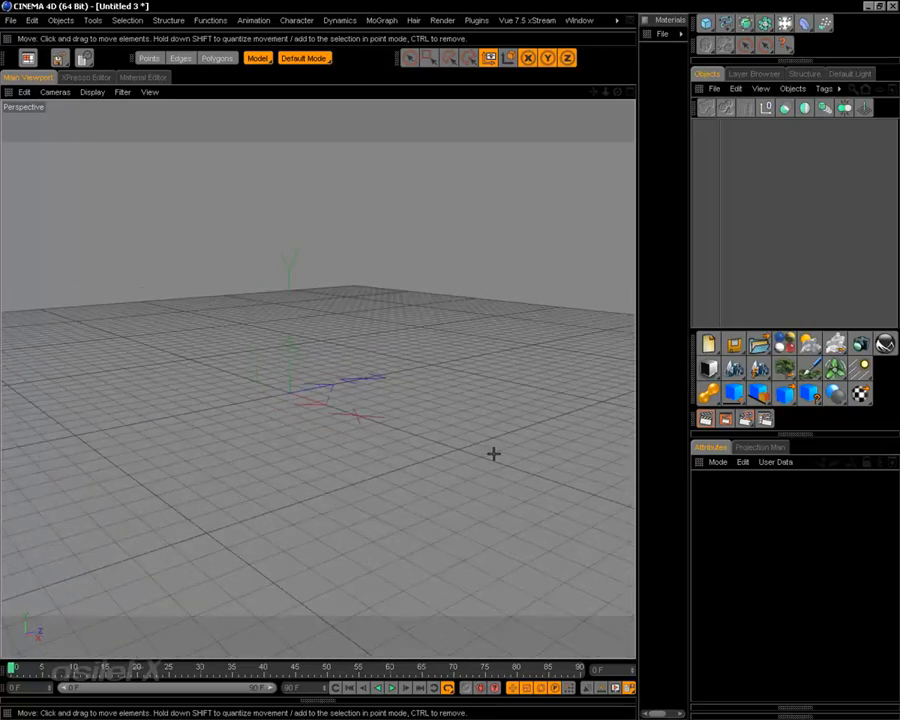
Create a new xStream scene in the empty project and view its Vue camera around the construction plane
{"action": "left_click", "coordinate": [709, 344]}
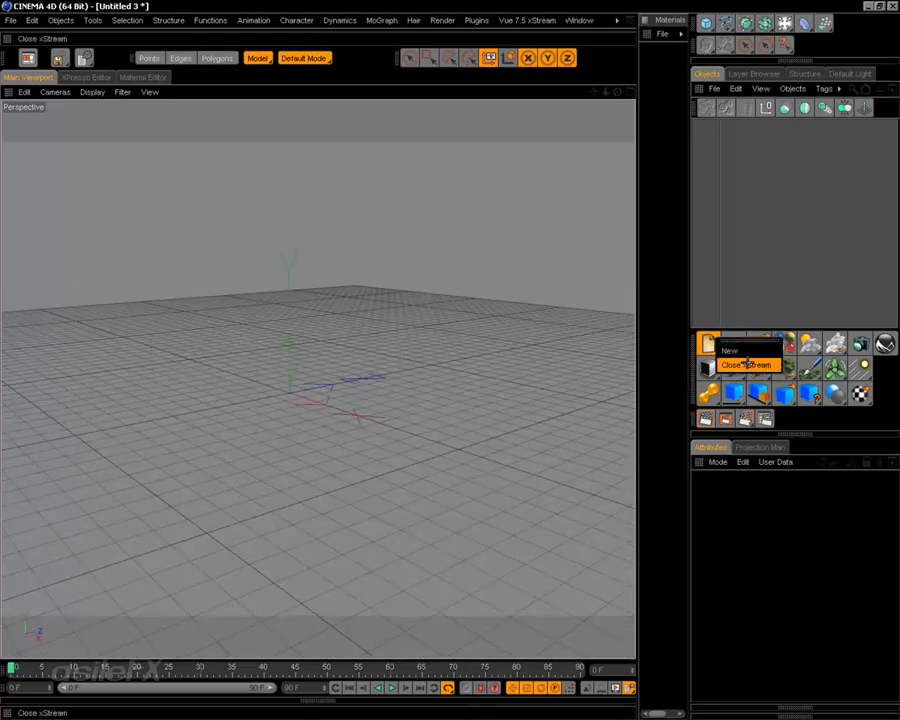
{"action": "left_click", "coordinate": [729, 351]}
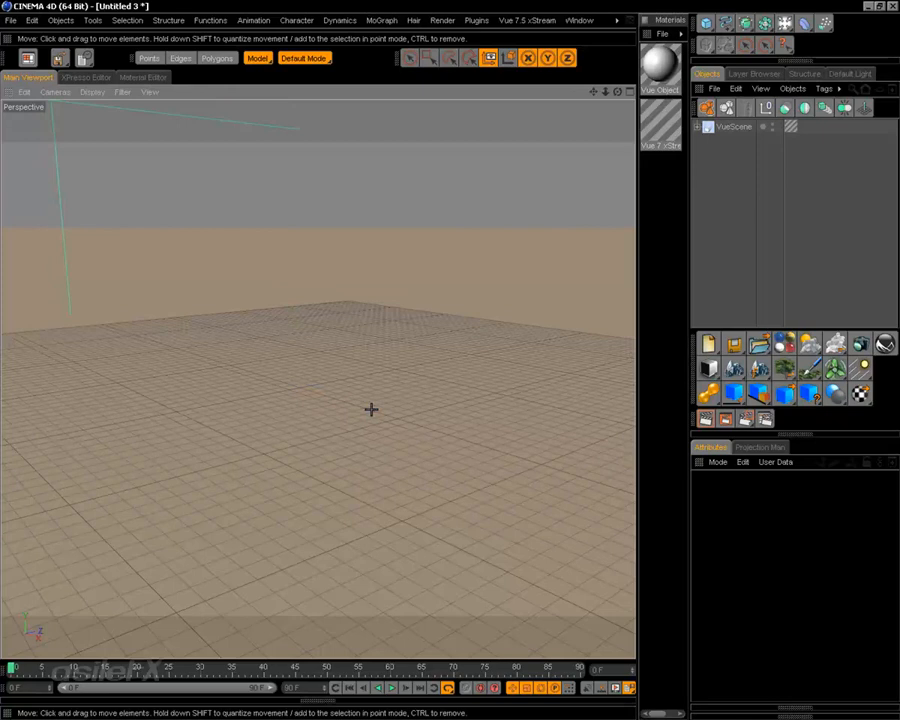
{"action": "scroll", "coordinate": [371, 409], "scroll_direction": "down", "scroll_amount": 5}
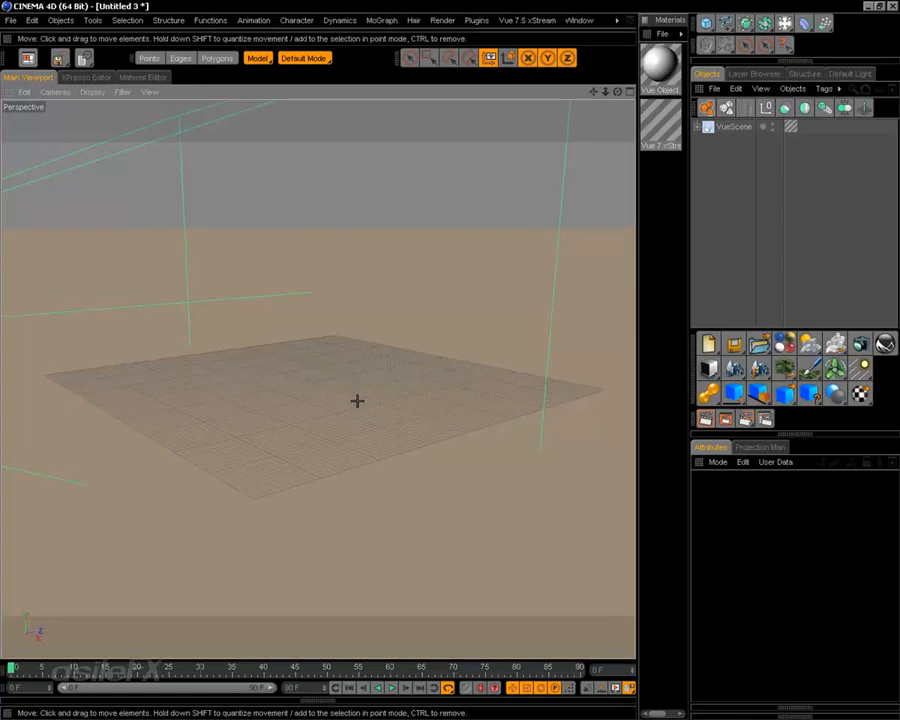
{"action": "left_click_drag", "start_coordinate": [358, 400], "coordinate": [320, 390], "text": "alt"}
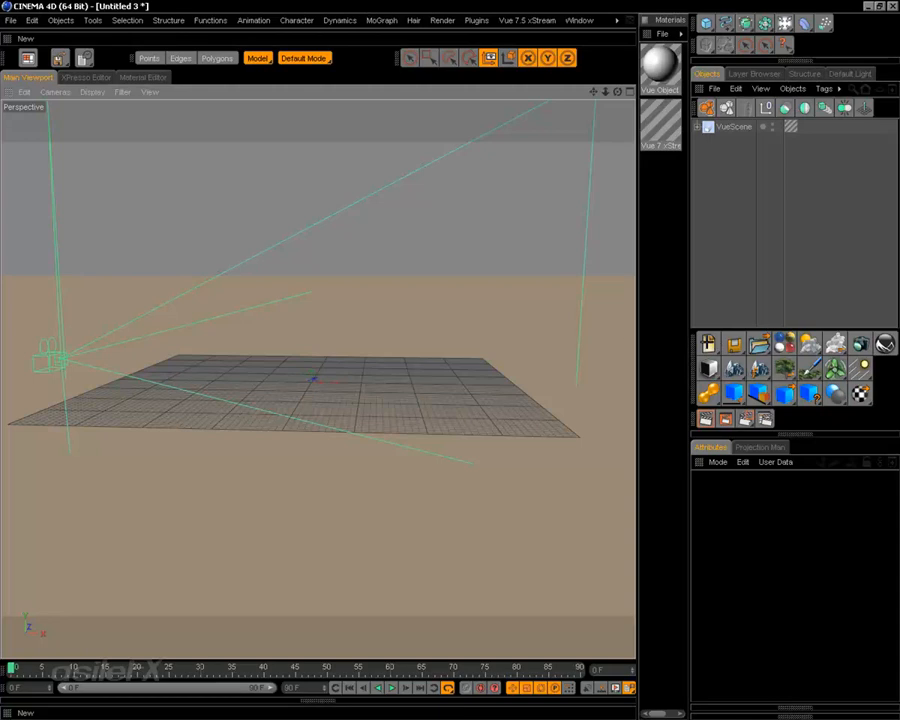
Close all open projects without saving the new Vue scene, and close xStream
{"action": "left_click", "coordinate": [10, 20]}
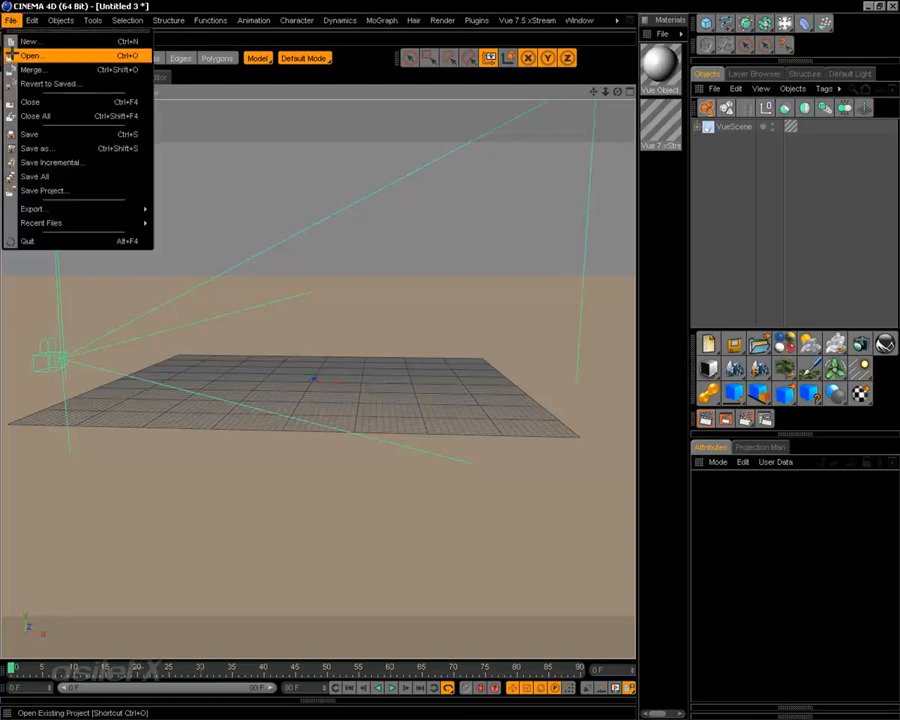
{"action": "left_click", "coordinate": [35, 116]}
{"action": "left_click", "coordinate": [454, 398]}
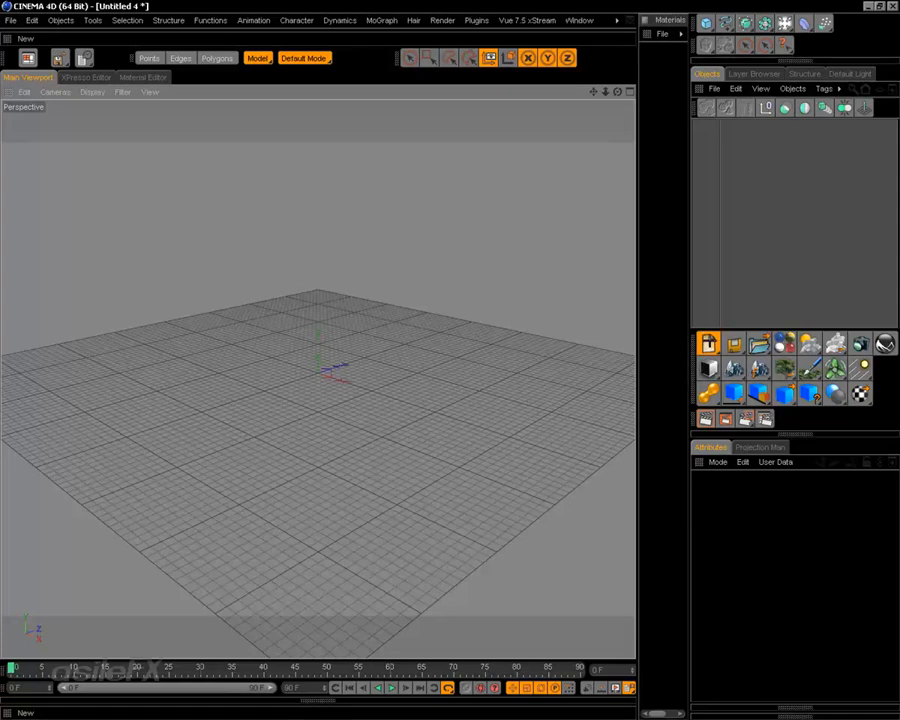
{"action": "left_click_drag", "start_coordinate": [708, 343], "coordinate": [733, 366]}
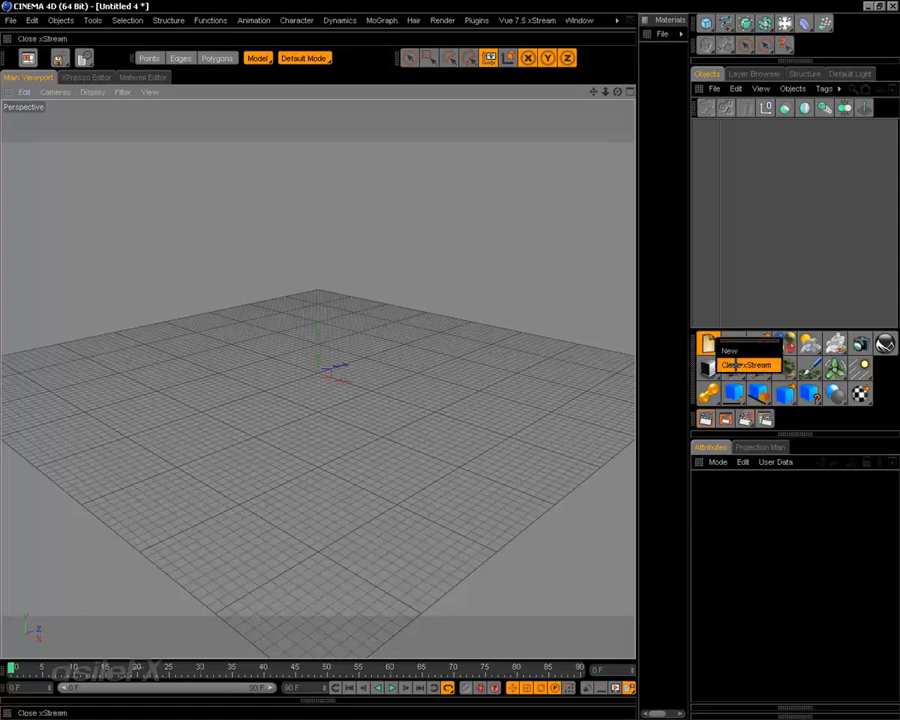
{"action": "left_click_drag", "start_coordinate": [733, 366], "coordinate": [744, 365]}
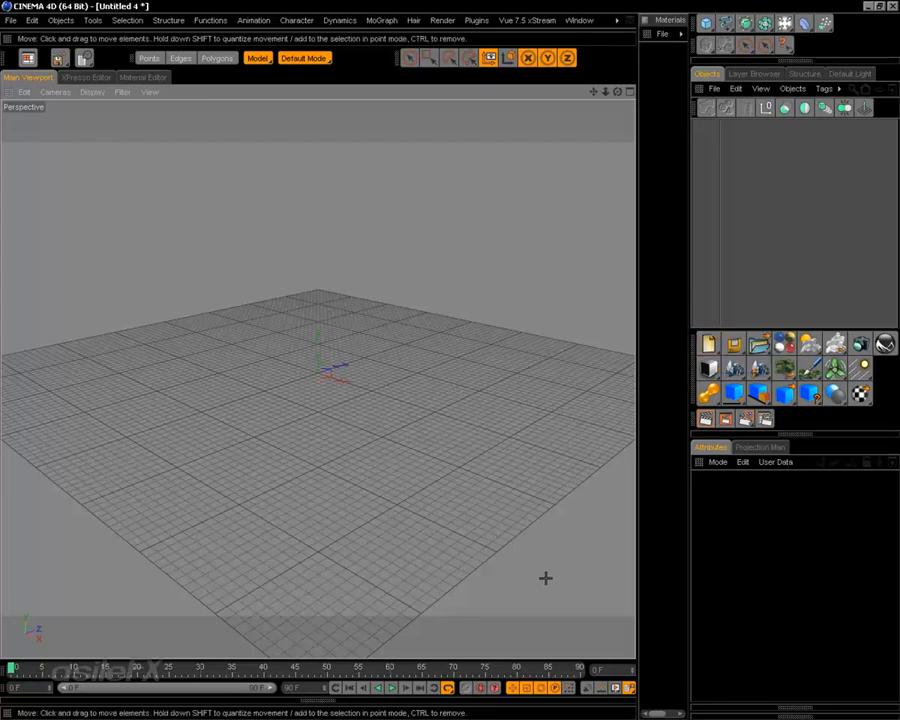
{"action": "left_click", "coordinate": [527, 20]}
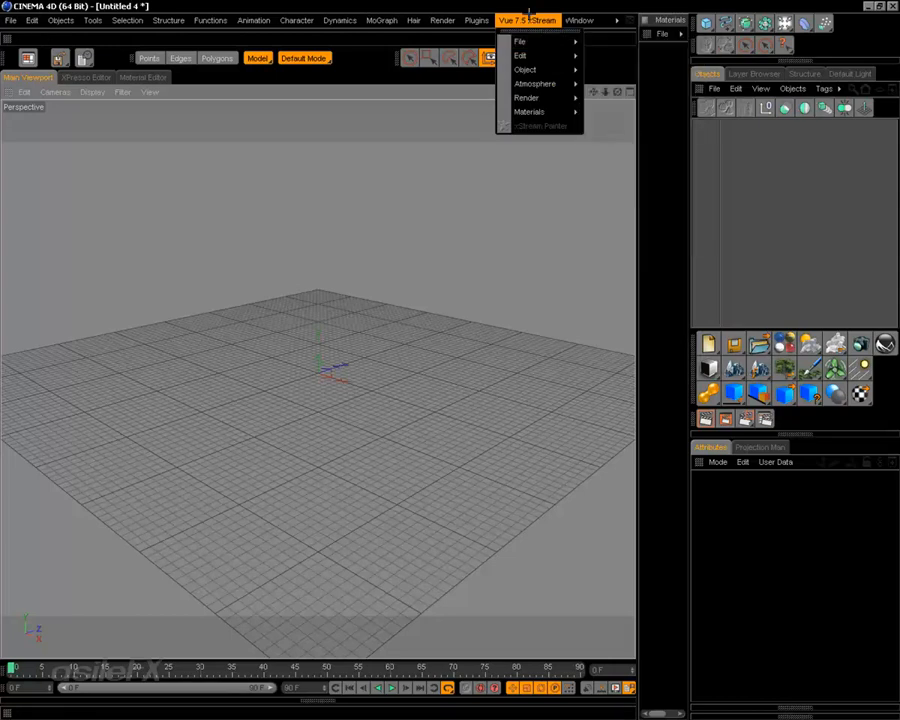
{"action": "left_click", "coordinate": [528, 14]}
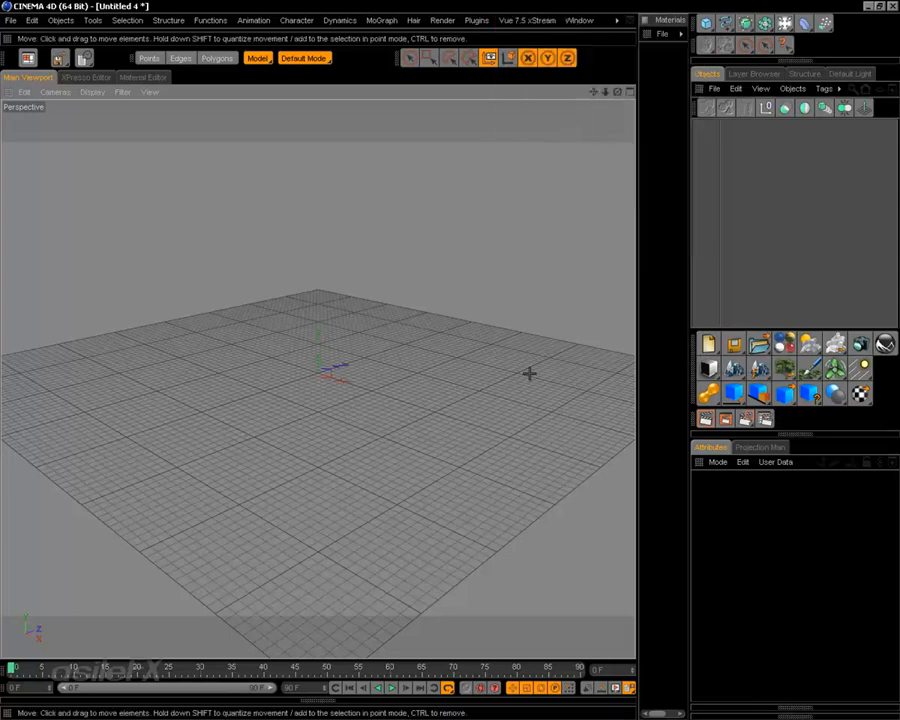